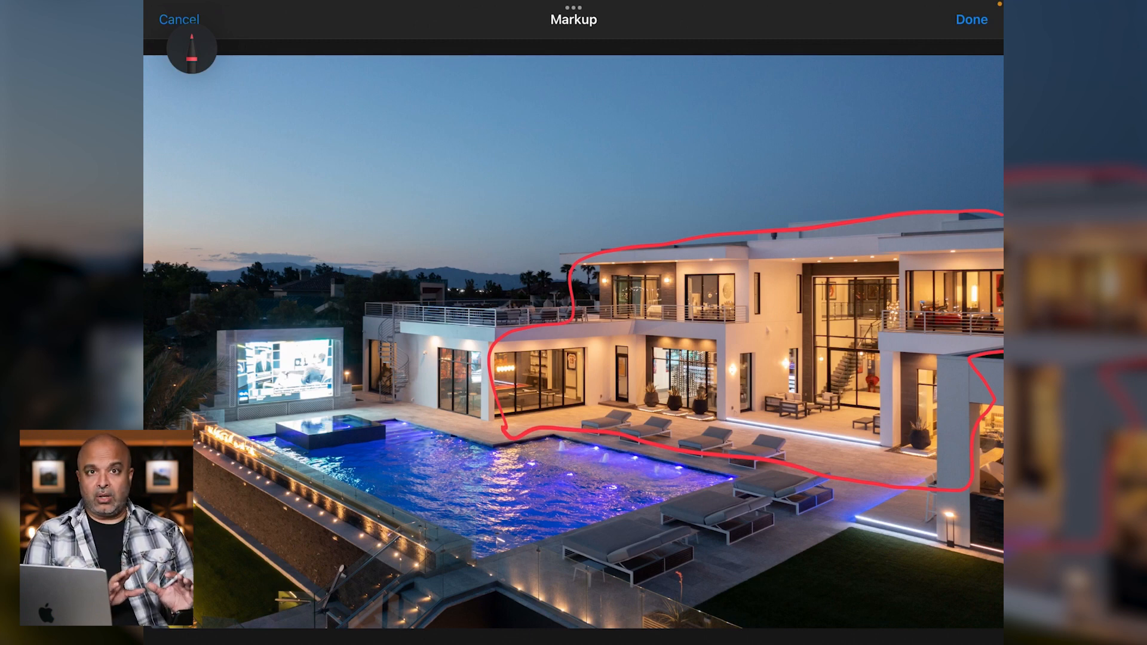
# Circle the outdoor screen beside the pool and outline the low wing of the house in red.
pyautogui.moveTo(218, 311)
pyautogui.mouseDown()
pyautogui.moveTo(386, 383)
pyautogui.moveTo(203, 311)
pyautogui.moveTo(251, 292)
pyautogui.mouseUp()
pyautogui.moveTo(378, 316); pyautogui.dragTo(506, 338)
pyautogui.moveTo(405, 364); pyautogui.dragTo(500, 383)
pyautogui.moveTo(367, 412); pyautogui.dragTo(492, 454)
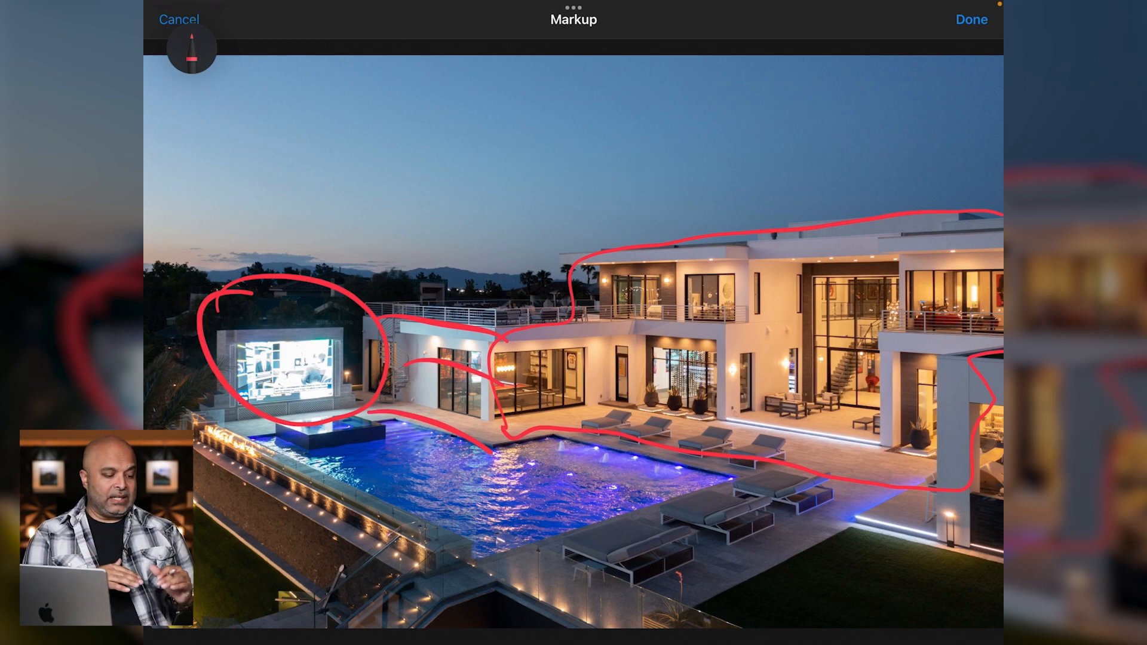
# Mark the row of lights along the pool's outer wall and outline the dark foreground area around it.
pyautogui.moveTo(251, 464)
pyautogui.mouseDown()
pyautogui.moveTo(195, 406)
pyautogui.moveTo(278, 444)
pyautogui.moveTo(263, 465)
pyautogui.mouseUp()
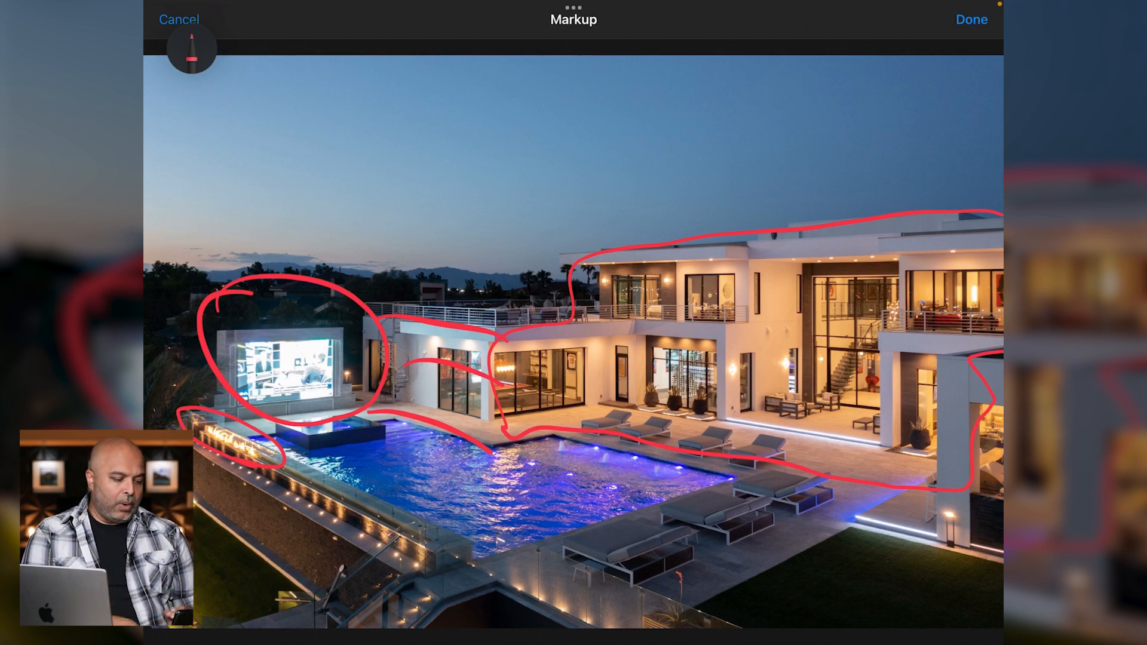
pyautogui.moveTo(267, 451); pyautogui.dragTo(398, 519)
pyautogui.moveTo(281, 469); pyautogui.dragTo(424, 531)
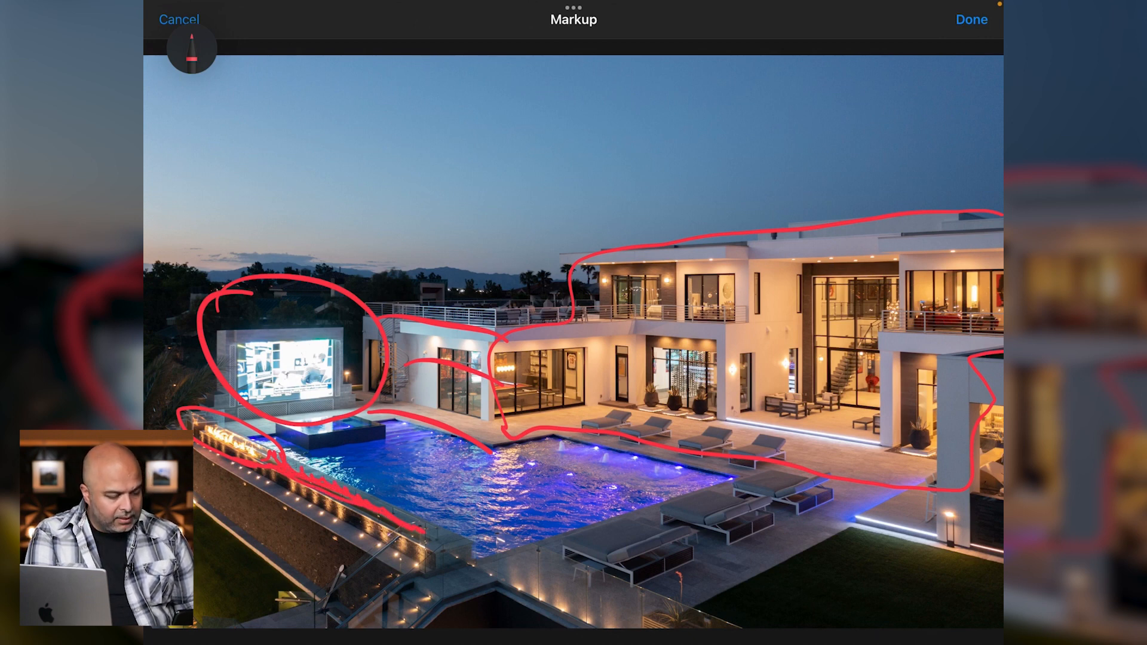
pyautogui.moveTo(618, 583)
pyautogui.mouseDown()
pyautogui.moveTo(323, 455)
pyautogui.moveTo(173, 404)
pyautogui.moveTo(145, 411)
pyautogui.mouseUp()
pyautogui.moveTo(197, 623)
pyautogui.mouseDown()
pyautogui.moveTo(571, 606)
pyautogui.moveTo(603, 579)
pyautogui.mouseUp()
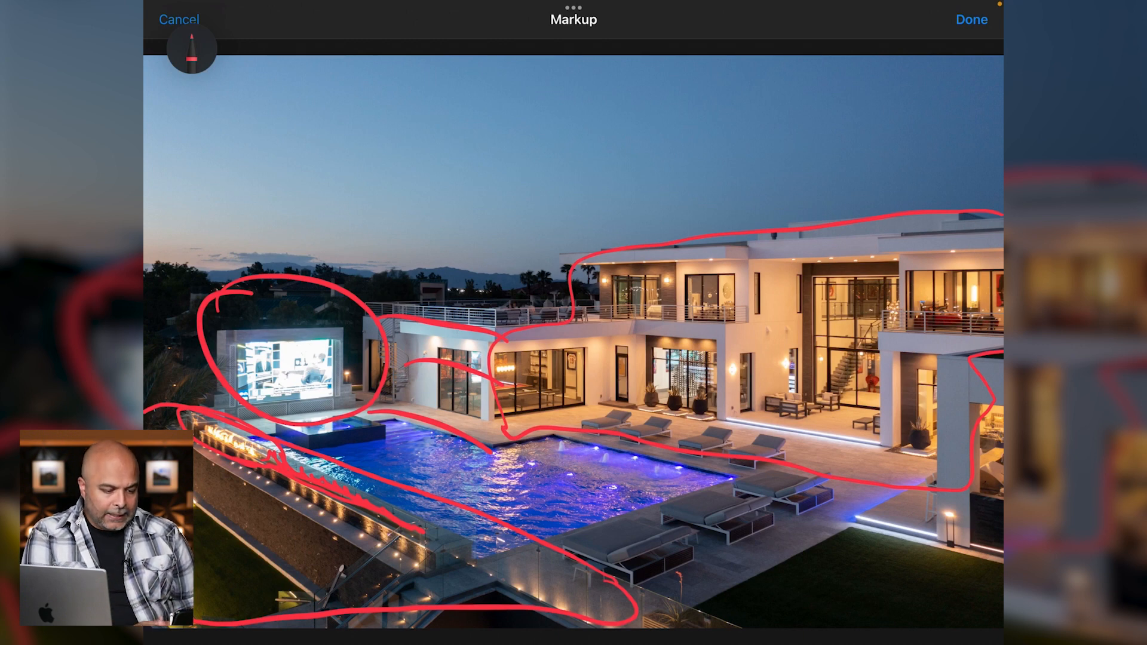
# Scribble a wavy line across the sky and mark the light strips and blue spill on the patio.
pyautogui.moveTo(947, 135)
pyautogui.mouseDown()
pyautogui.moveTo(766, 188)
pyautogui.moveTo(637, 206)
pyautogui.moveTo(447, 113)
pyautogui.moveTo(310, 115)
pyautogui.moveTo(163, 197)
pyautogui.mouseUp()
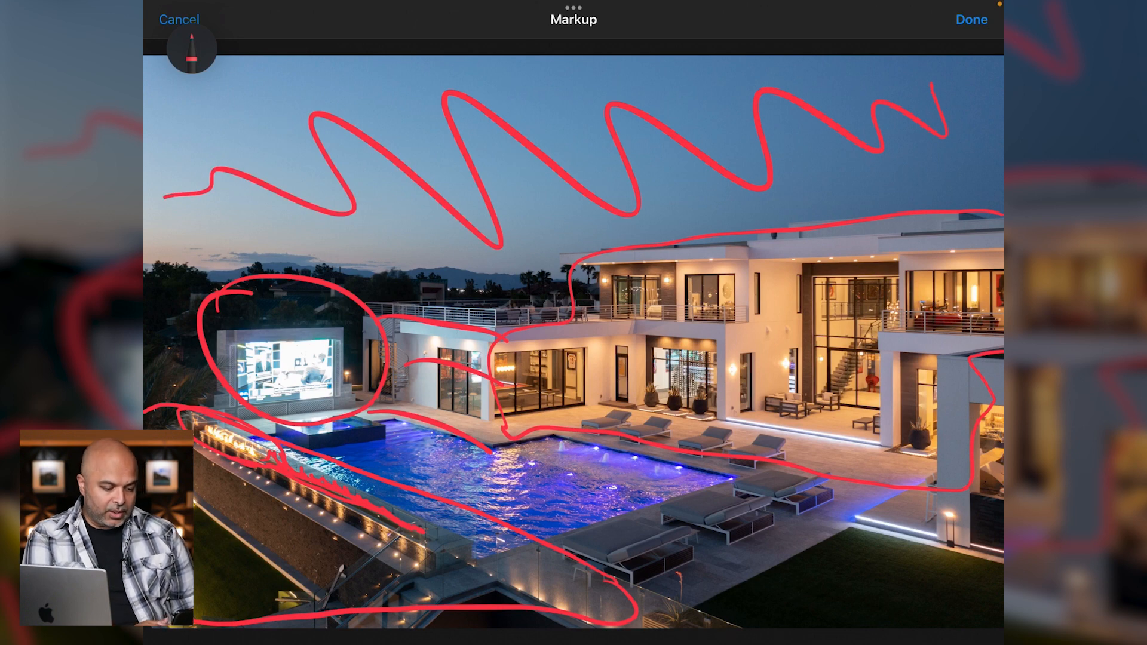
pyautogui.moveTo(844, 519)
pyautogui.mouseDown()
pyautogui.moveTo(929, 468)
pyautogui.moveTo(838, 438)
pyautogui.moveTo(699, 426)
pyautogui.mouseUp()
pyautogui.moveTo(923, 534); pyautogui.dragTo(853, 517)
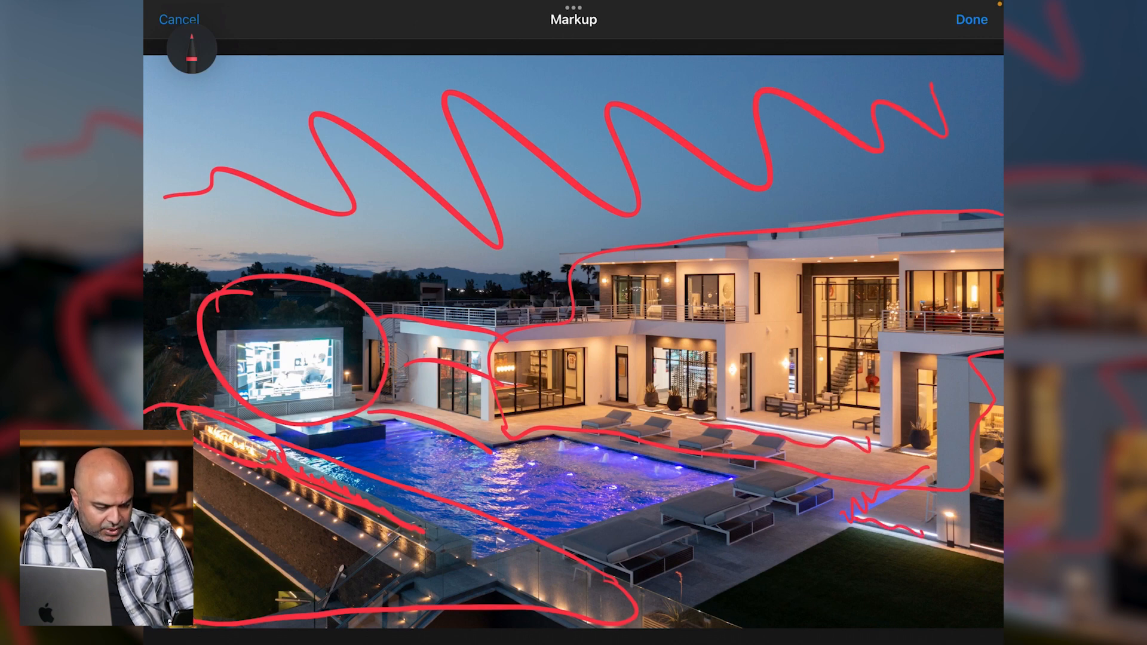
pyautogui.moveTo(794, 508)
pyautogui.mouseDown()
pyautogui.moveTo(810, 490)
pyautogui.moveTo(833, 481)
pyautogui.mouseUp()
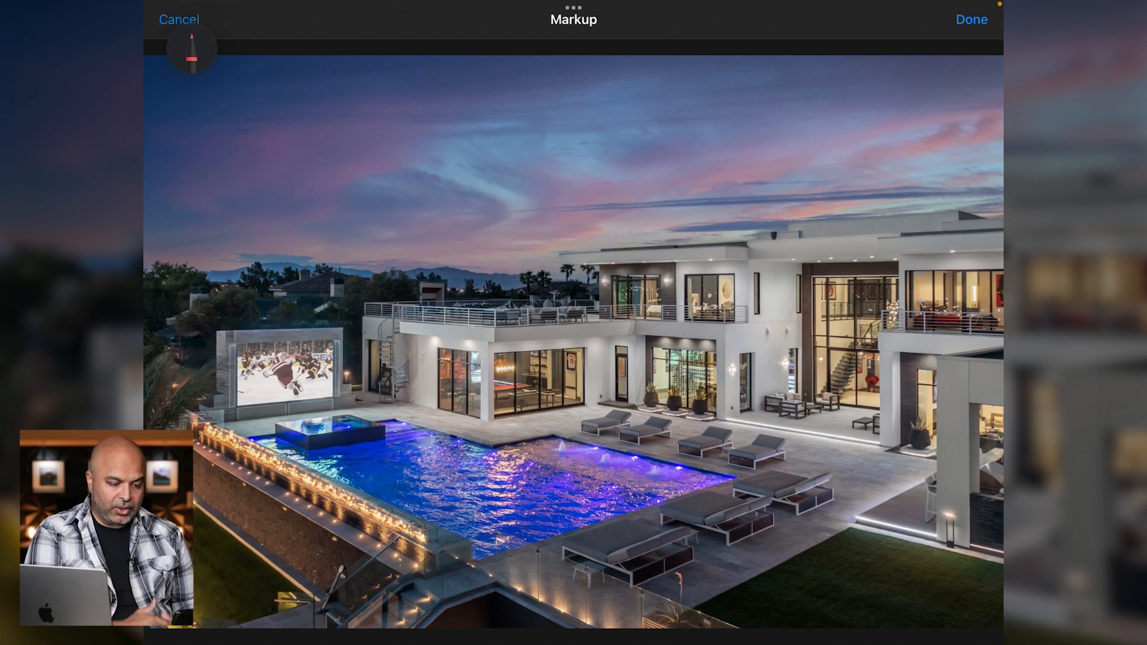
# On the purple-sky photo, circle the outdoor screen and outline the house with its tall two-storey windows.
pyautogui.moveTo(221, 322)
pyautogui.mouseDown()
pyautogui.moveTo(376, 359)
pyautogui.moveTo(233, 424)
pyautogui.moveTo(263, 311)
pyautogui.mouseUp()
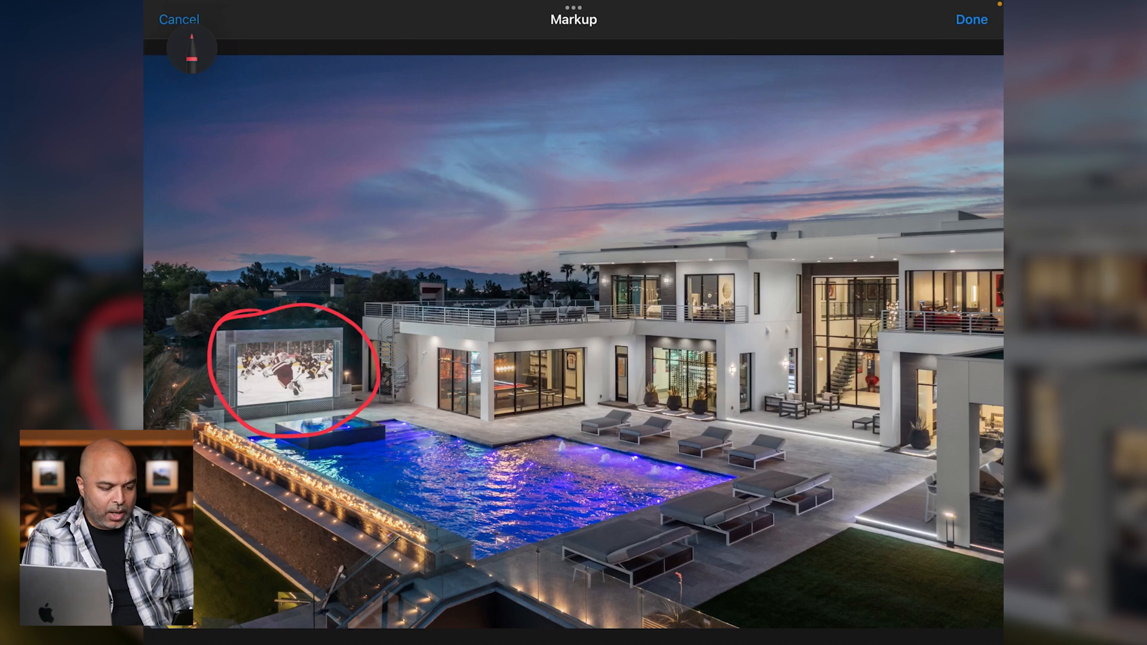
pyautogui.moveTo(427, 327)
pyautogui.mouseDown()
pyautogui.moveTo(566, 314)
pyautogui.moveTo(579, 262)
pyautogui.moveTo(924, 218)
pyautogui.moveTo(1002, 227)
pyautogui.mouseUp()
pyautogui.moveTo(1003, 369)
pyautogui.mouseDown()
pyautogui.moveTo(960, 370)
pyautogui.moveTo(948, 469)
pyautogui.moveTo(661, 437)
pyautogui.moveTo(499, 442)
pyautogui.moveTo(412, 387)
pyautogui.moveTo(427, 326)
pyautogui.mouseUp()
pyautogui.moveTo(843, 423)
pyautogui.mouseDown()
pyautogui.moveTo(816, 415)
pyautogui.moveTo(880, 258)
pyautogui.moveTo(837, 423)
pyautogui.moveTo(814, 410)
pyautogui.mouseUp()
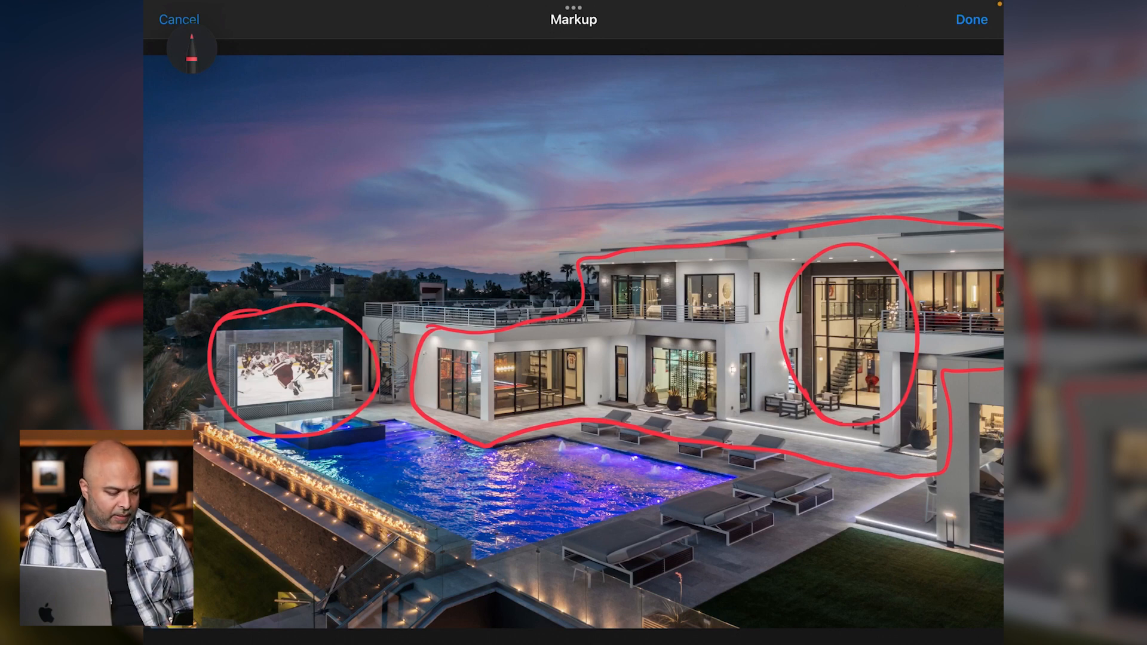
# Circle the flames along the pool's outer wall and scribble over the foreground lawns and the sky.
pyautogui.moveTo(409, 545)
pyautogui.mouseDown()
pyautogui.moveTo(249, 475)
pyautogui.moveTo(169, 423)
pyautogui.moveTo(227, 416)
pyautogui.moveTo(428, 504)
pyautogui.moveTo(460, 546)
pyautogui.moveTo(395, 543)
pyautogui.mouseUp()
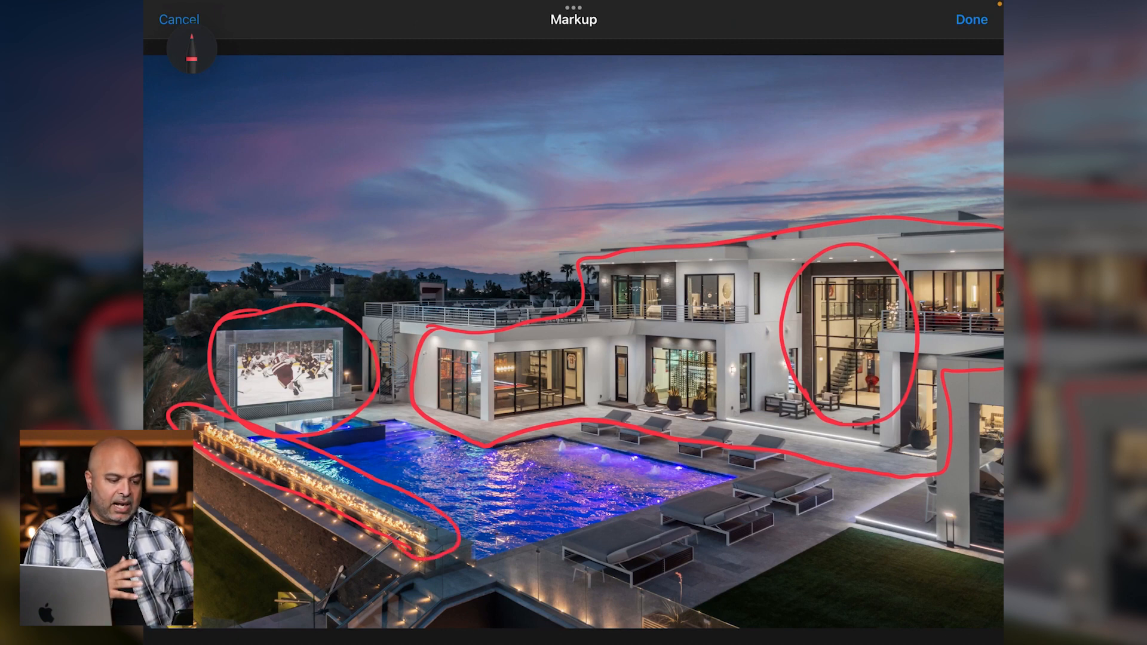
pyautogui.moveTo(215, 579)
pyautogui.mouseDown()
pyautogui.moveTo(382, 592)
pyautogui.moveTo(407, 626)
pyautogui.mouseUp()
pyautogui.moveTo(557, 597); pyautogui.dragTo(559, 627)
pyautogui.moveTo(943, 556)
pyautogui.mouseDown()
pyautogui.moveTo(804, 600)
pyautogui.moveTo(634, 592)
pyautogui.mouseUp()
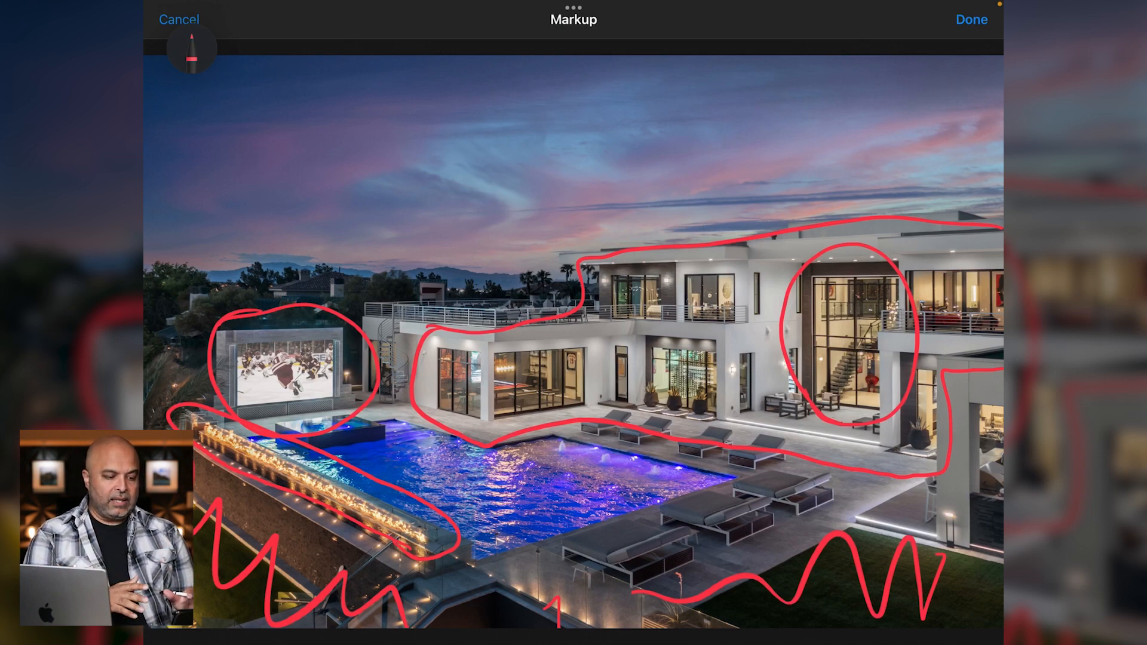
pyautogui.moveTo(268, 226)
pyautogui.mouseDown()
pyautogui.moveTo(372, 243)
pyautogui.moveTo(454, 205)
pyautogui.moveTo(577, 192)
pyautogui.moveTo(630, 115)
pyautogui.moveTo(856, 149)
pyautogui.moveTo(926, 113)
pyautogui.mouseUp()
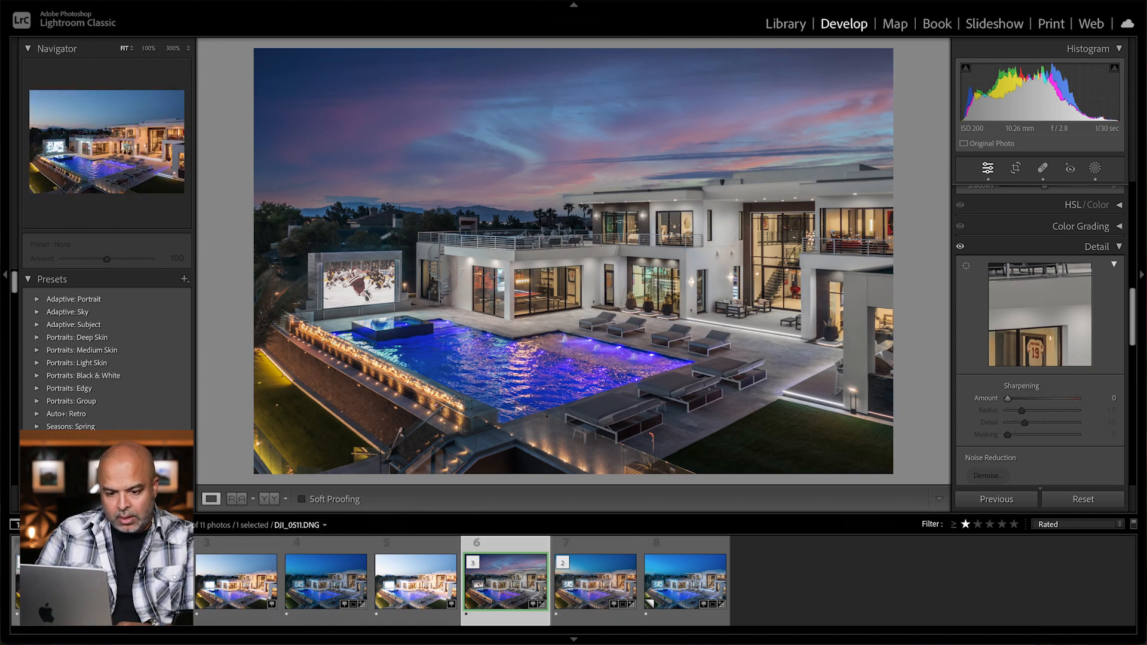
# Select the five bracketed exposures in Lightroom Classic and bring up their Photo Merge command.
pyautogui.click(247, 573)
pyautogui.click(414, 601)
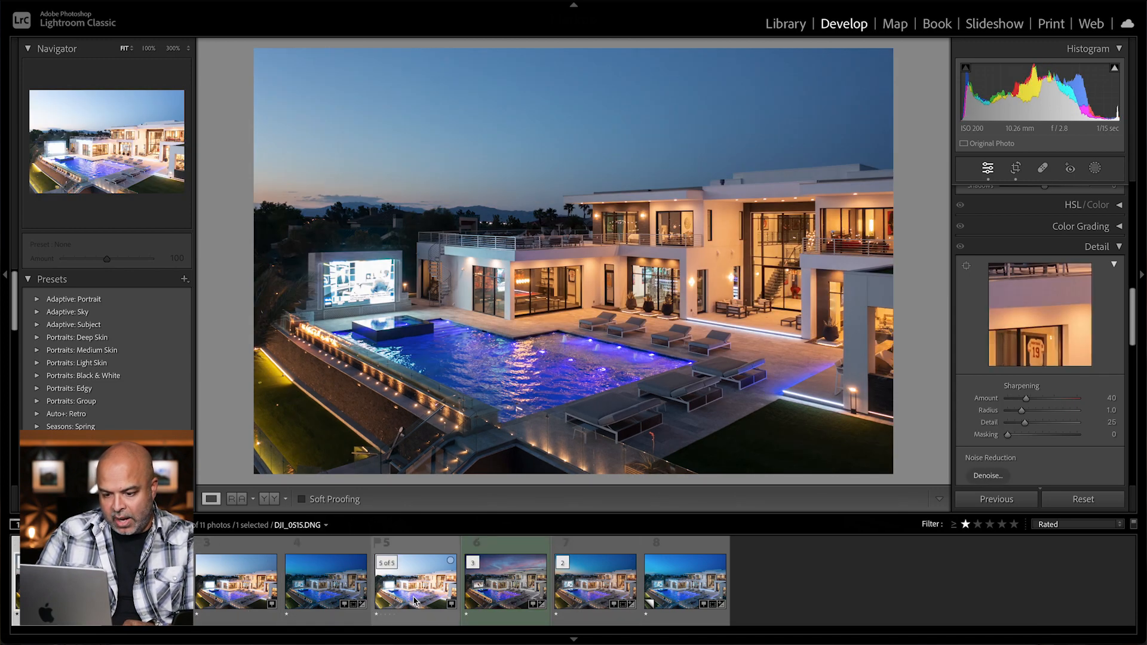
pyautogui.keyDown('shift'); pyautogui.click(417, 599); pyautogui.keyUp('shift')
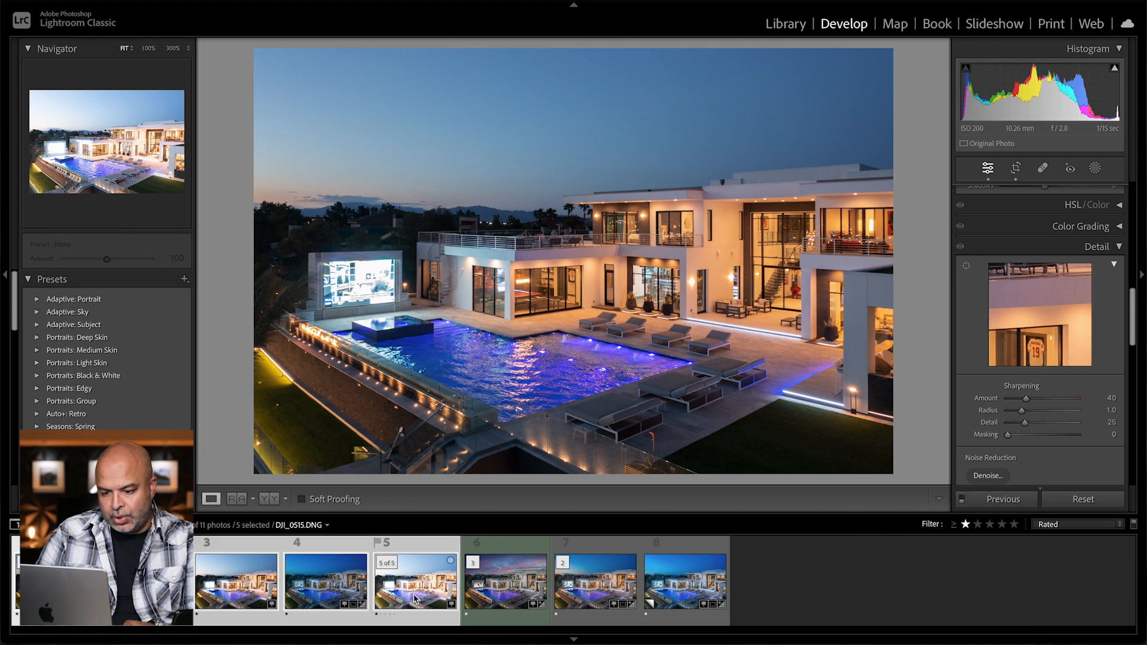
pyautogui.click(369, 597)
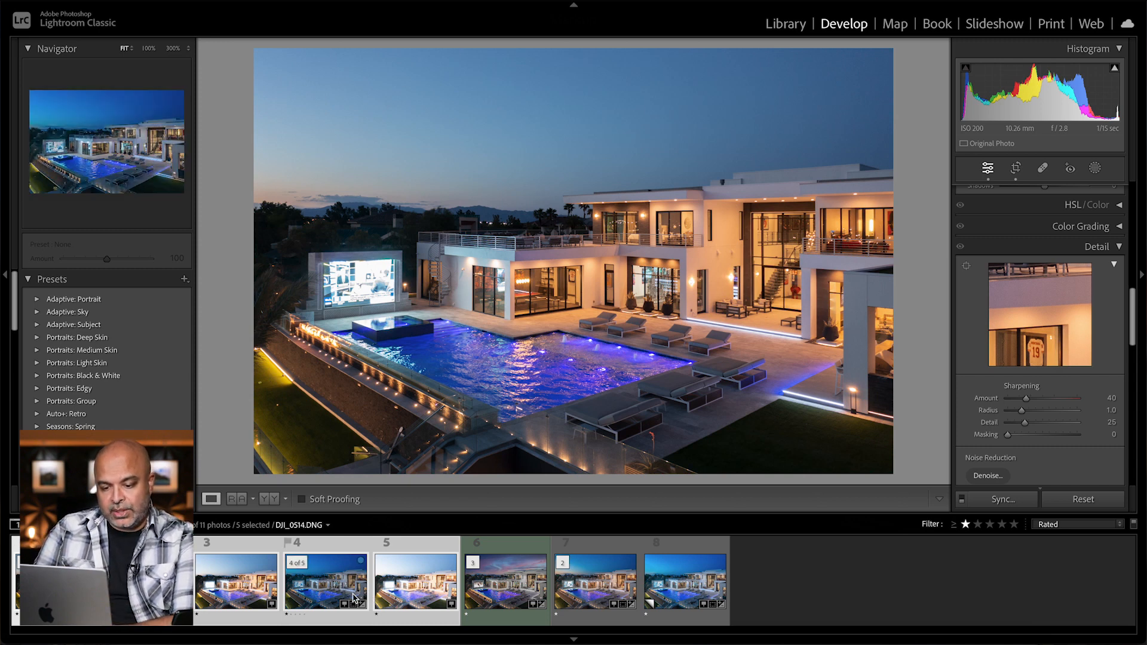
pyautogui.rightClick(63, 583)
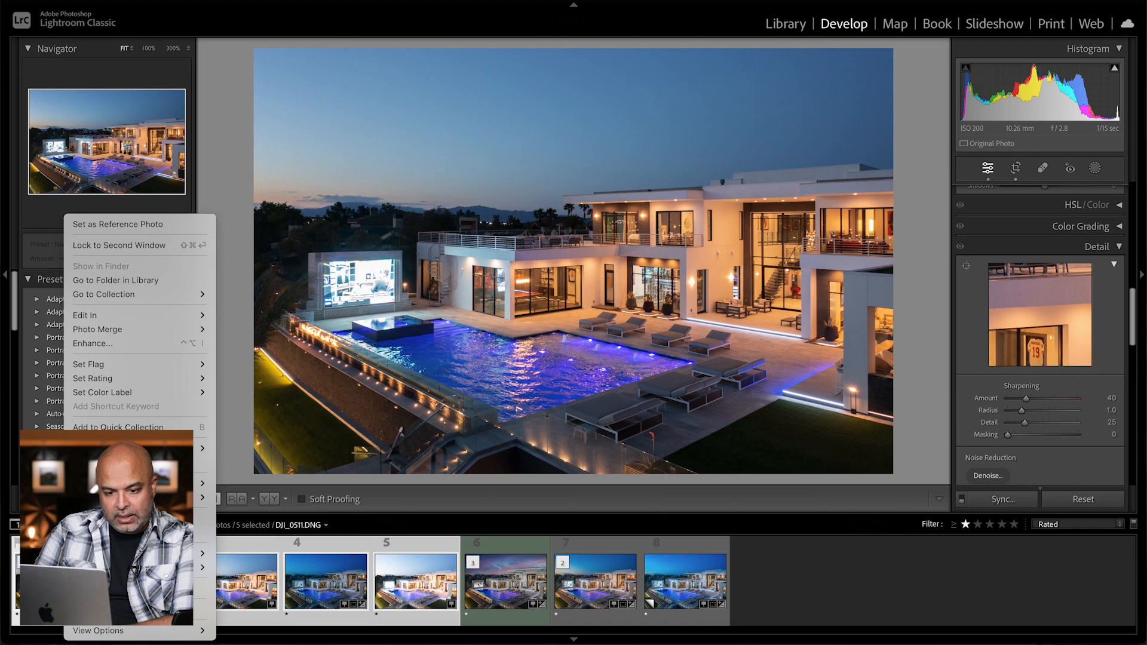
pyautogui.moveTo(160, 329)
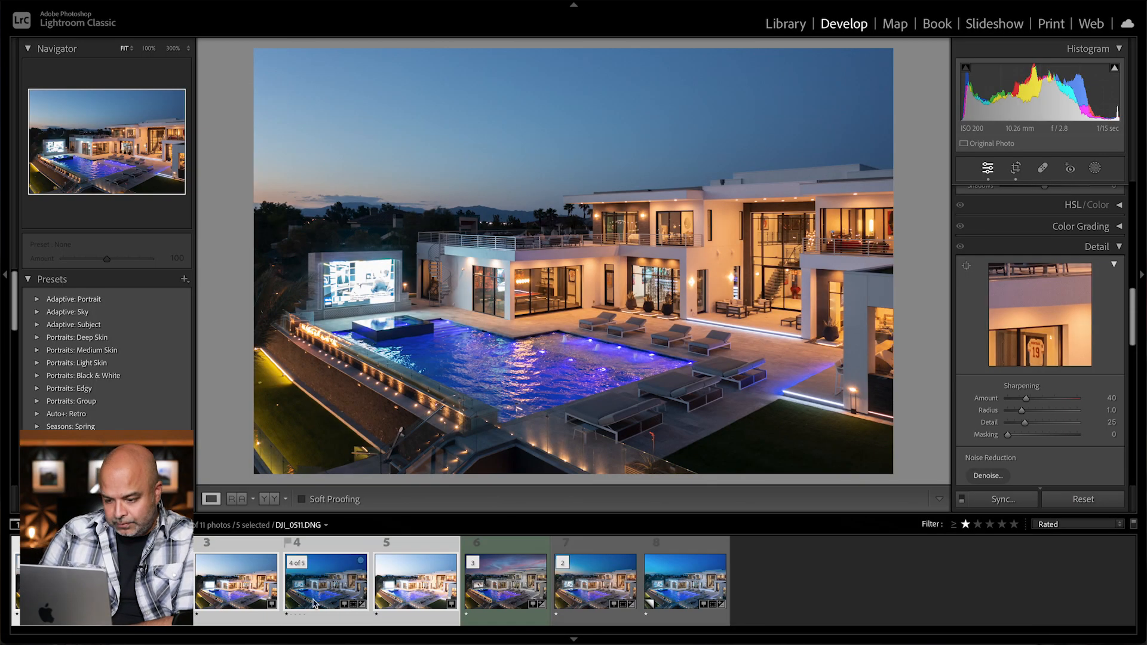
# Compare the merged photo DJI_0511-HDR-3.dng with its bluer virtual copy, Copy 1.
pyautogui.click(519, 596)
pyautogui.click(597, 593)
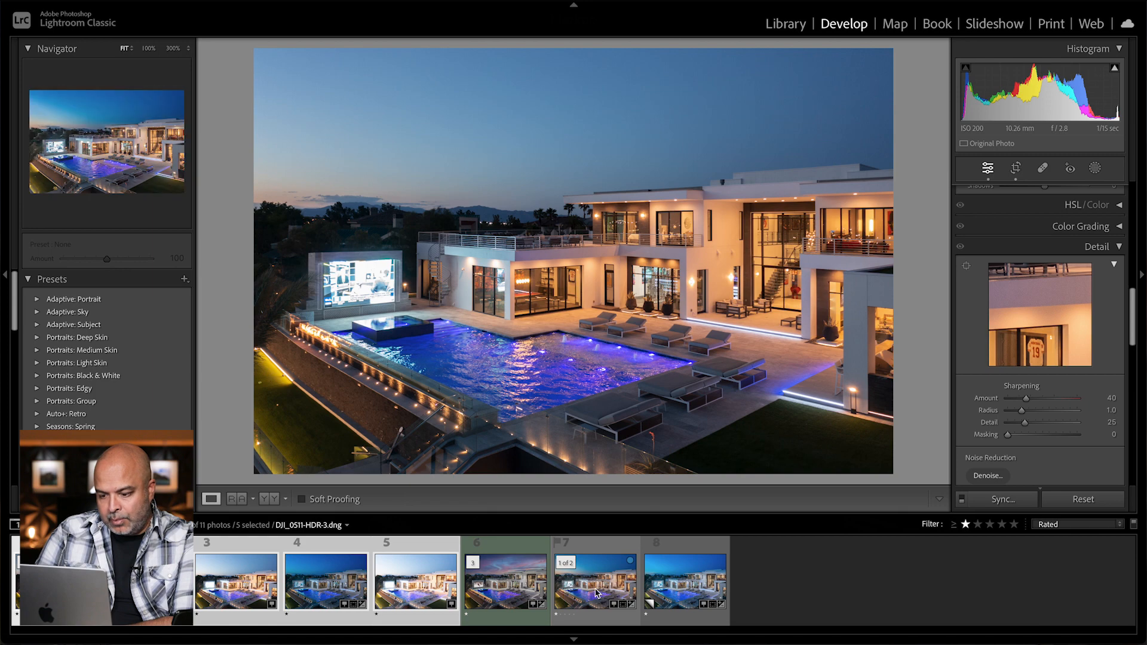
pyautogui.click(600, 591)
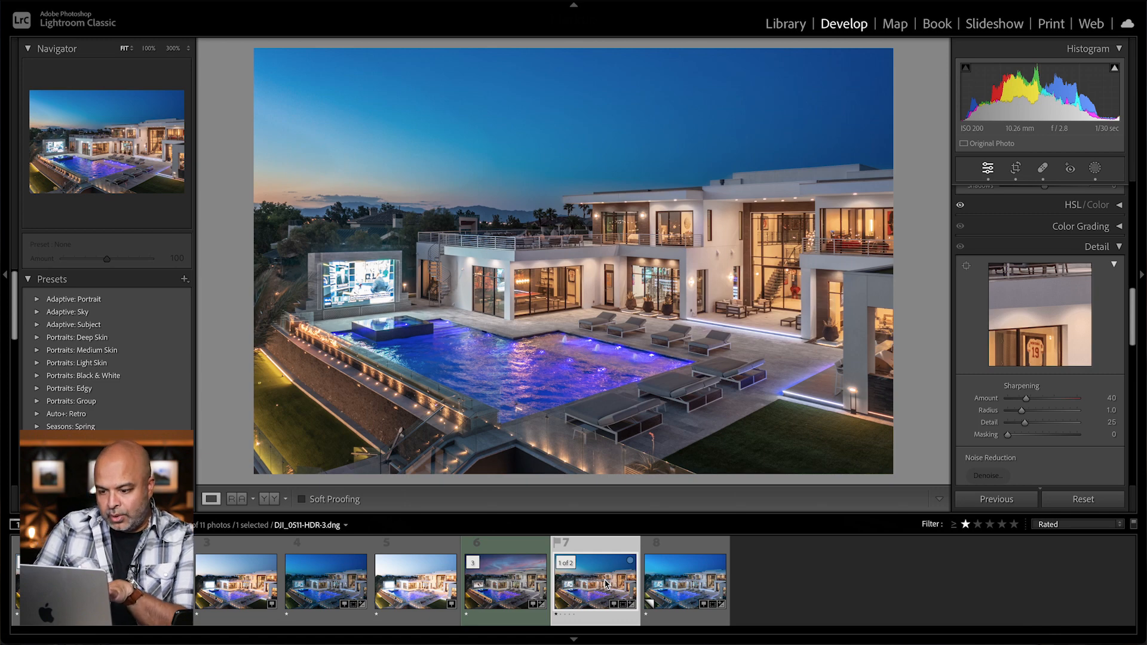
pyautogui.click(685, 591)
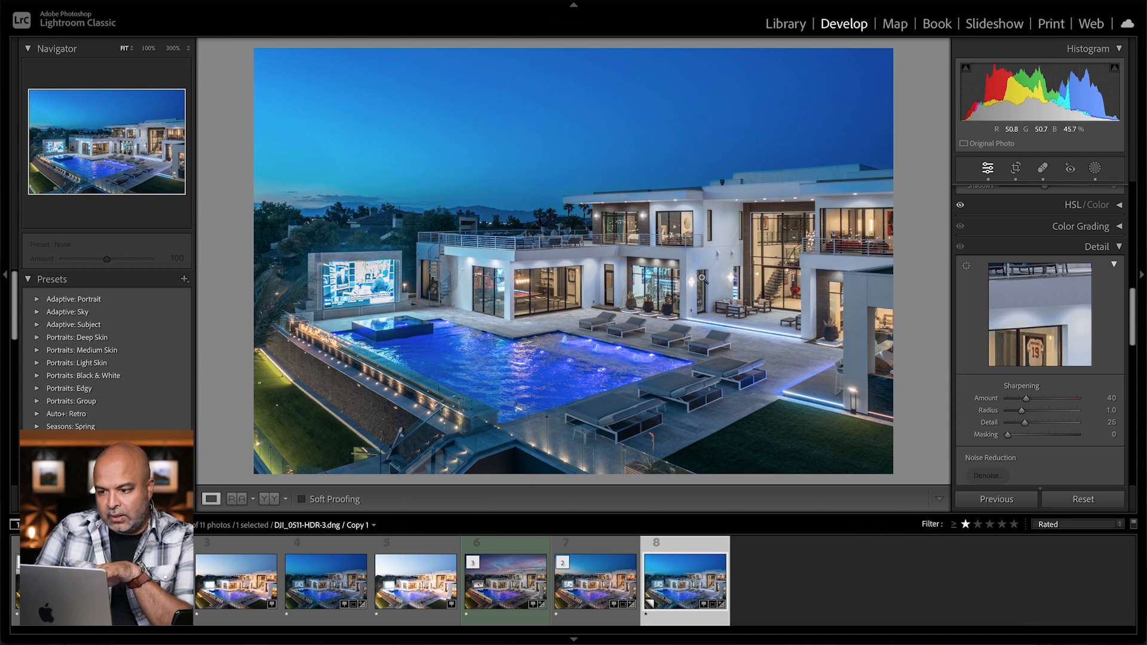
pyautogui.click(602, 584)
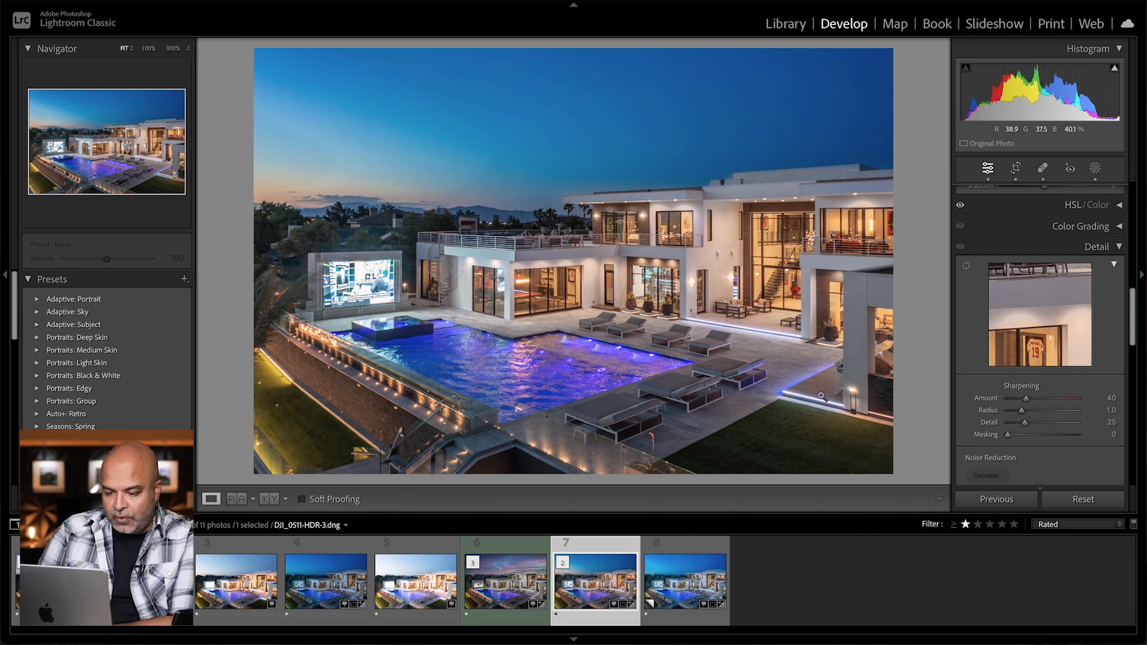
# Open the finished purple-sky image DJI_0511-HDR-Edit.tif in Photoshop for editing.
pyautogui.click(504, 583)
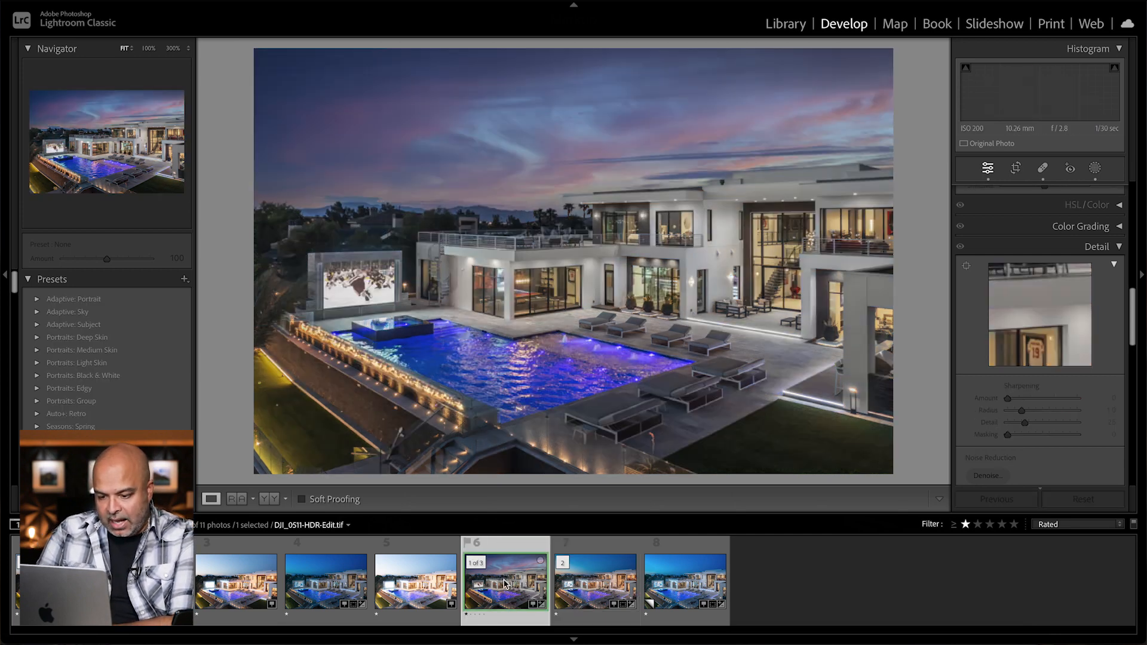
pyautogui.rightClick(504, 582)
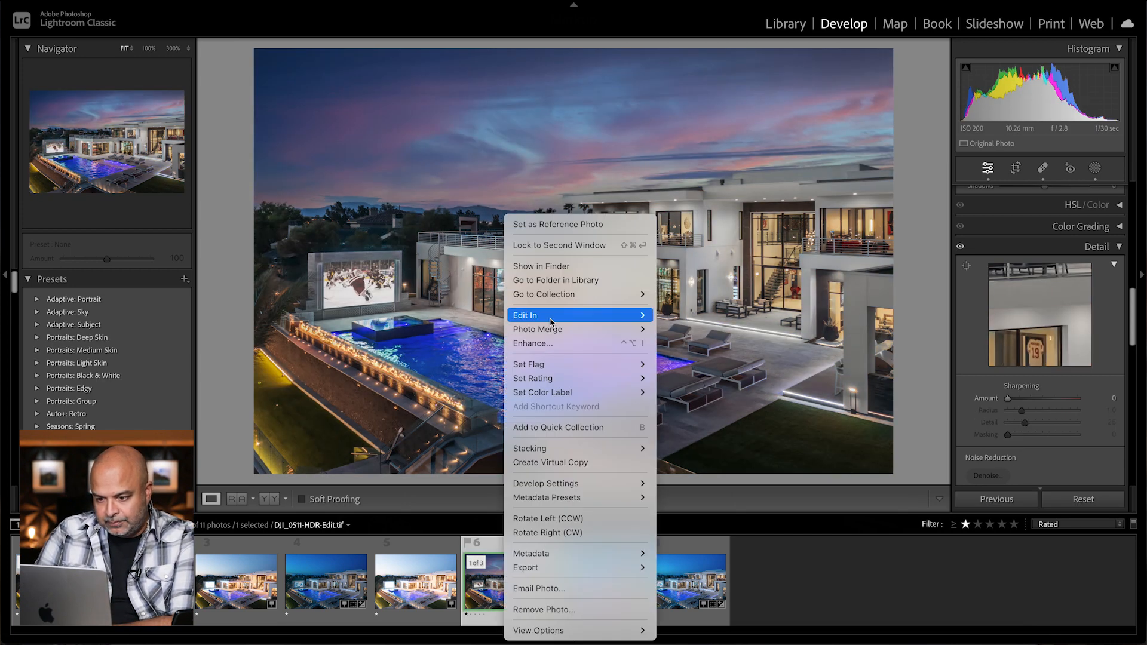
pyautogui.click(711, 316)
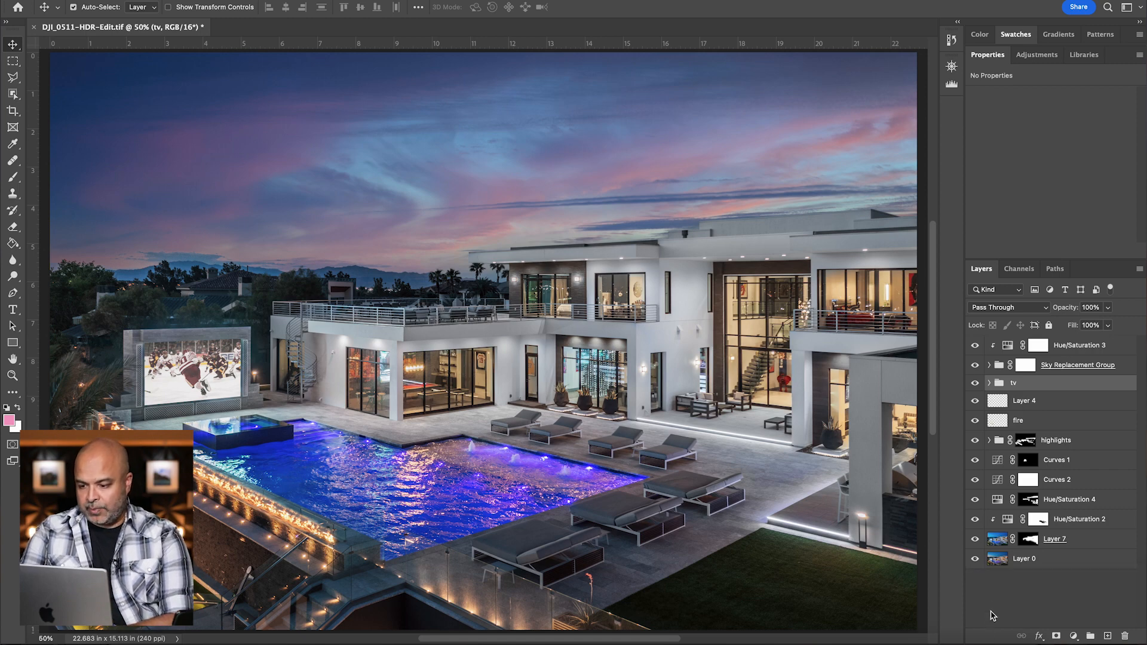
# Hide every layer except Layer 0 and turn Layer 7 back on above it.
pyautogui.keyDown('alt'); pyautogui.click(974, 562); pyautogui.keyUp('alt')
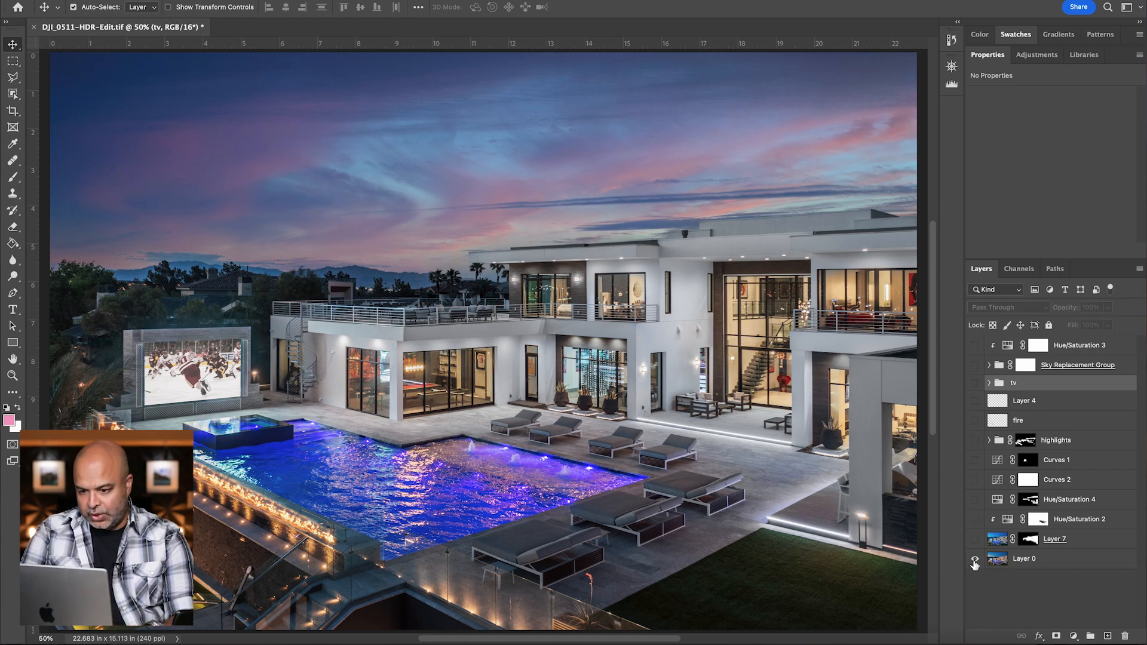
pyautogui.click(1040, 562)
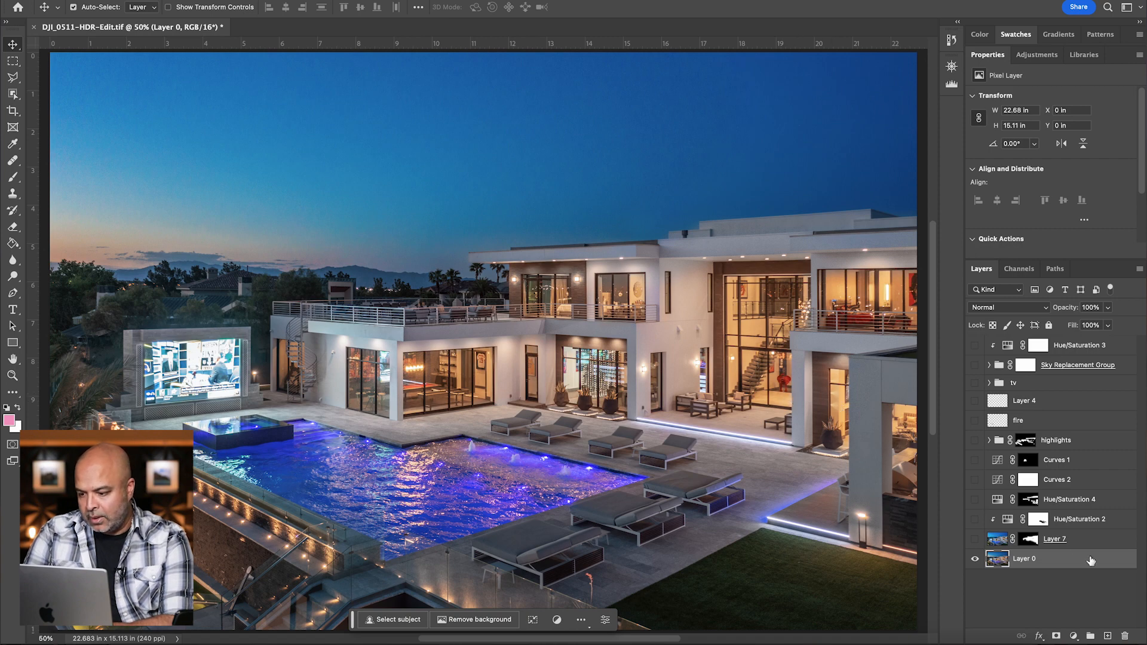
pyautogui.click(1109, 542)
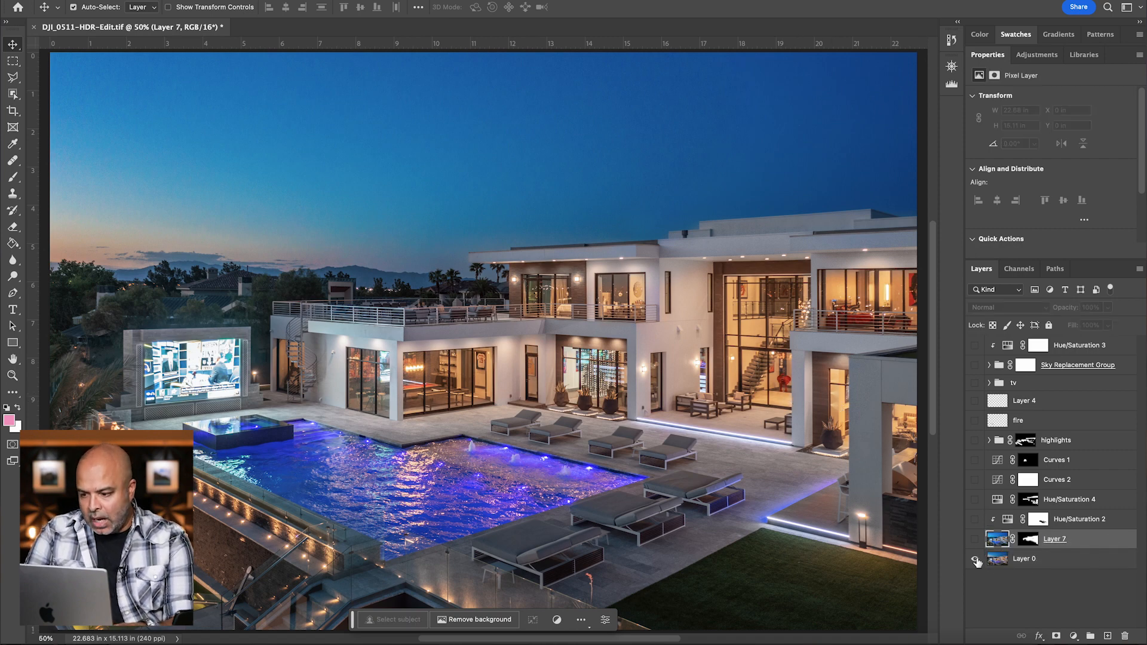
pyautogui.click(975, 539)
# Examine Layer 7 with its mask disabled and enabled, view the mask alone, and compare the layer on and off.
pyautogui.keyDown('shift'); pyautogui.click(1028, 541); pyautogui.keyUp('shift')
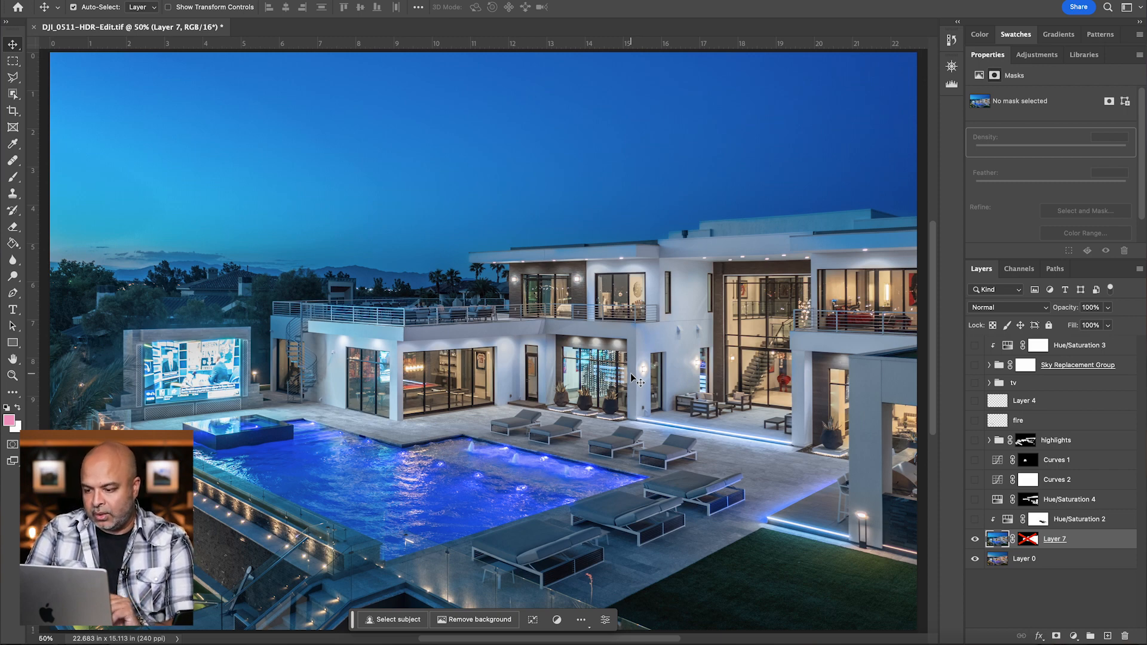
pyautogui.keyDown('shift'); pyautogui.click(1028, 541); pyautogui.keyUp('shift')
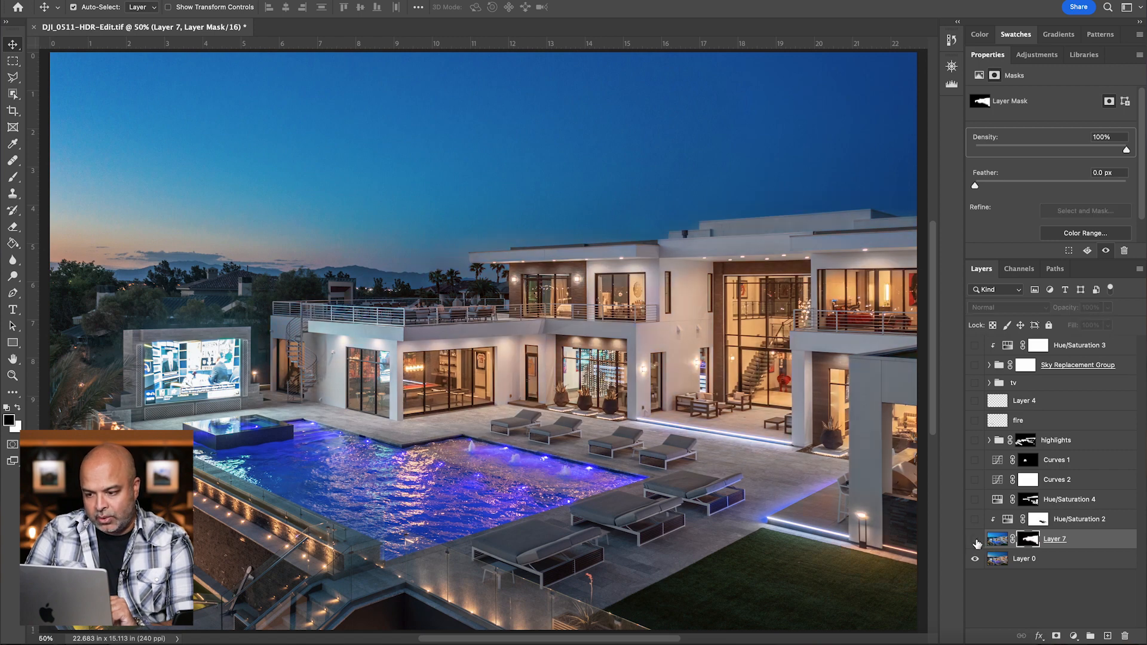
pyautogui.click(976, 540)
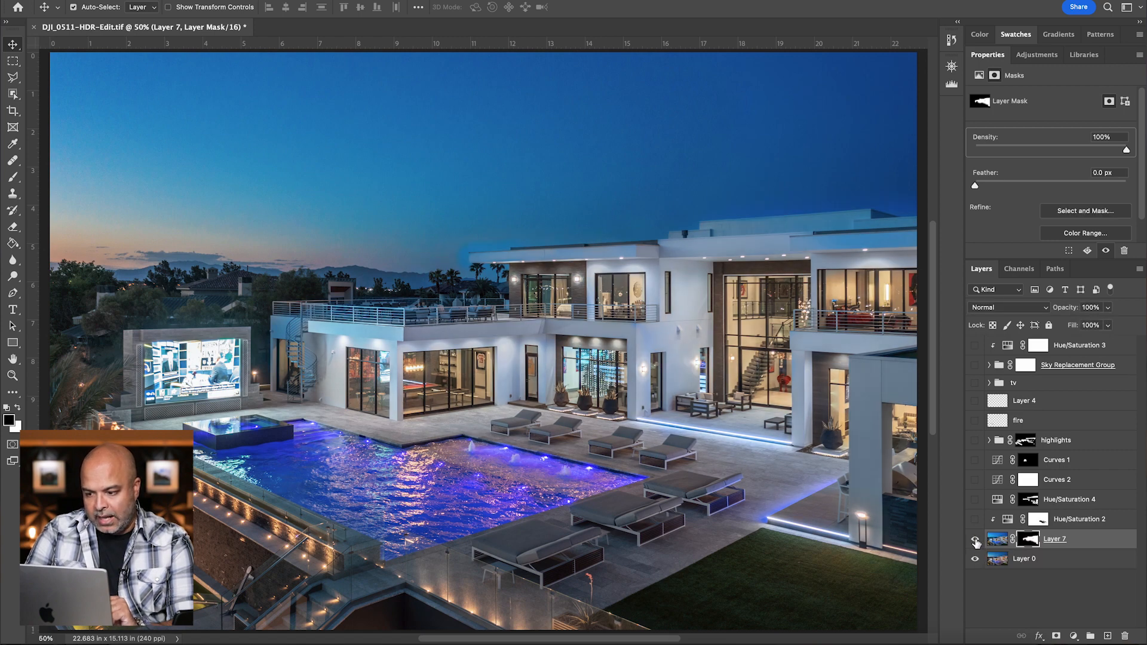
pyautogui.keyDown('alt'); pyautogui.click(1029, 541); pyautogui.keyUp('alt')
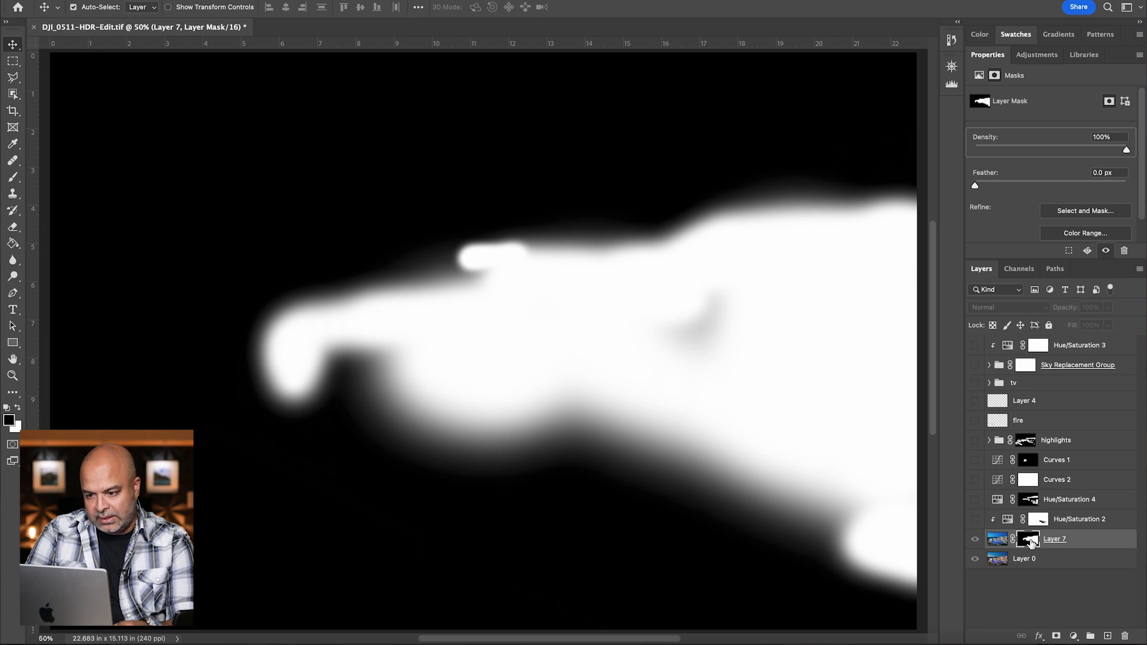
pyautogui.keyDown('alt'); pyautogui.click(1030, 542); pyautogui.keyUp('alt')
pyautogui.click(976, 541)
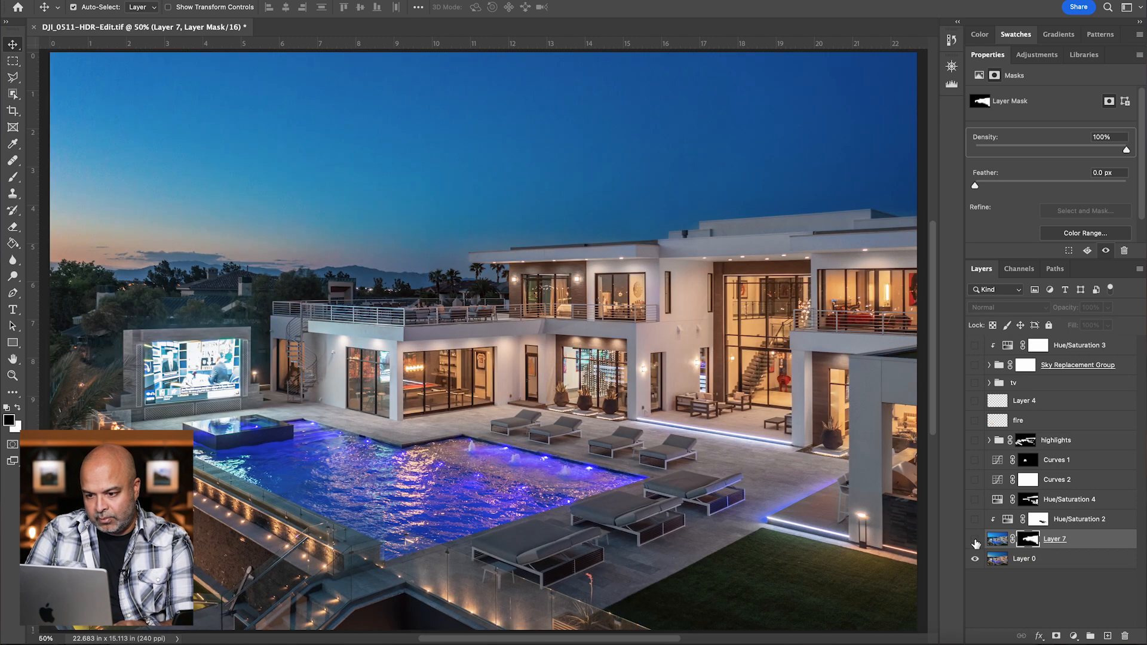
pyautogui.click(975, 540)
# Turn on the Hue/Saturation 2 adjustment above Layer 7 and preview the Hue/Saturation 4 adjustment.
pyautogui.click(1080, 520)
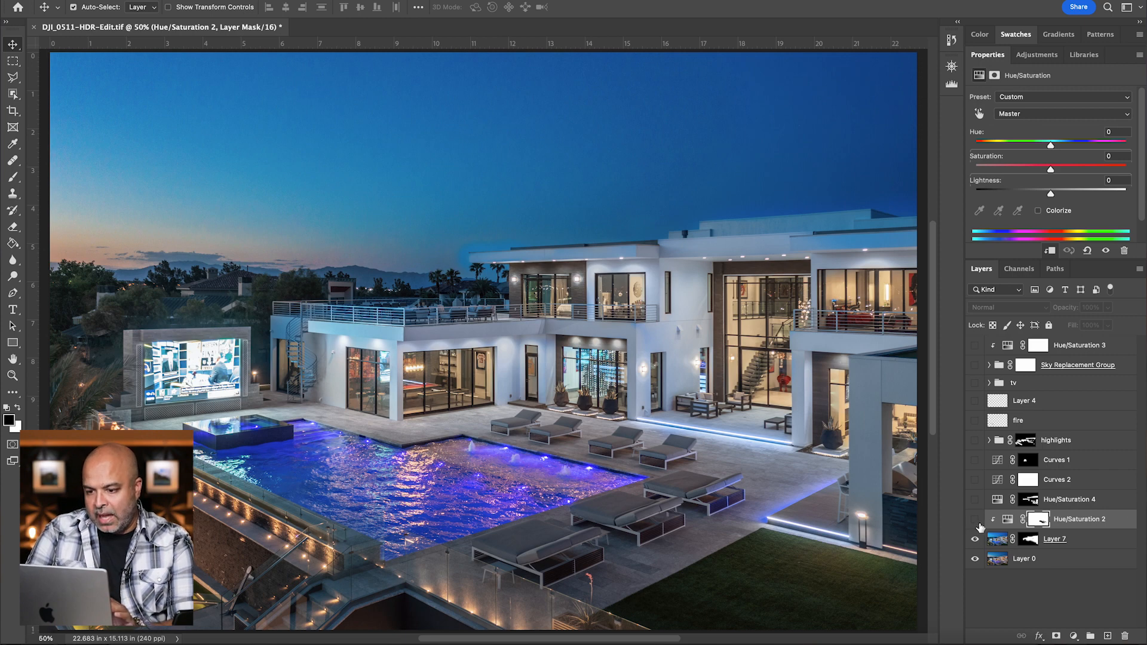
pyautogui.click(977, 524)
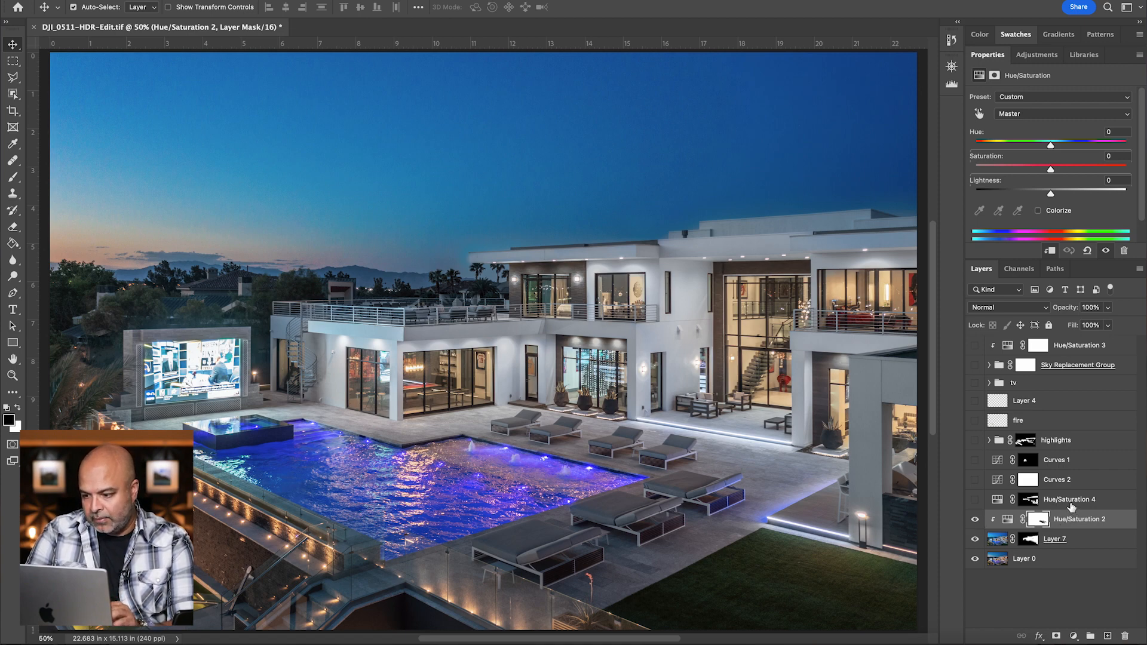
pyautogui.click(1071, 501)
pyautogui.click(976, 500)
pyautogui.click(976, 502)
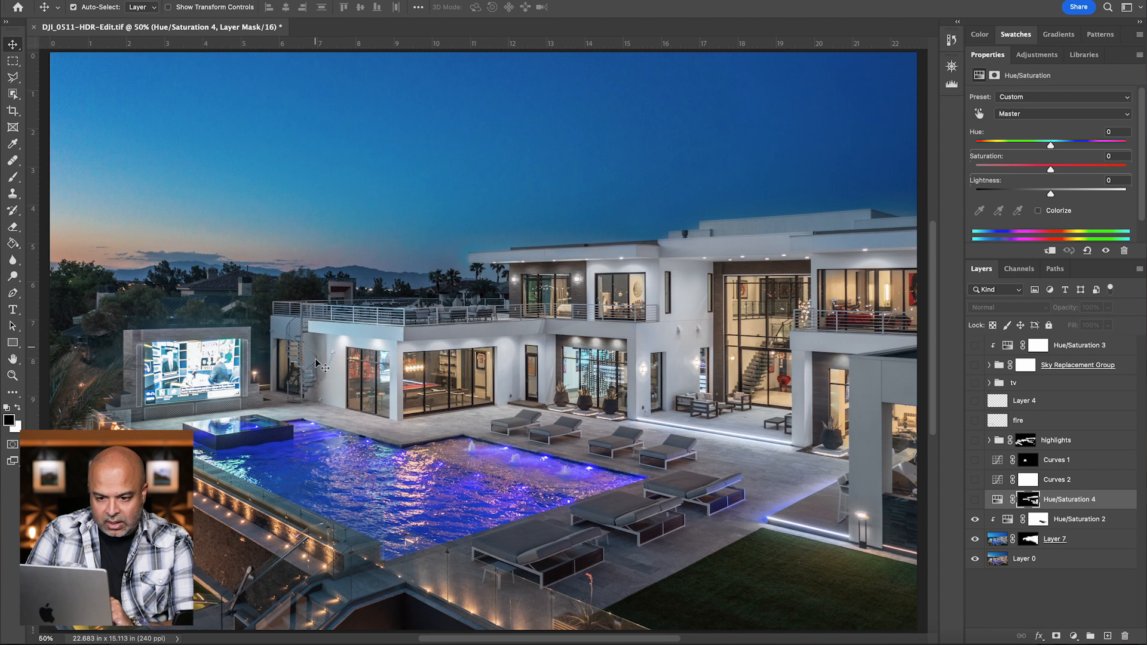
# Turn on the Hue/Saturation 4 and Curves 2 adjustments, review the Curves 2 curve and compare the image with and without it.
pyautogui.click(976, 501)
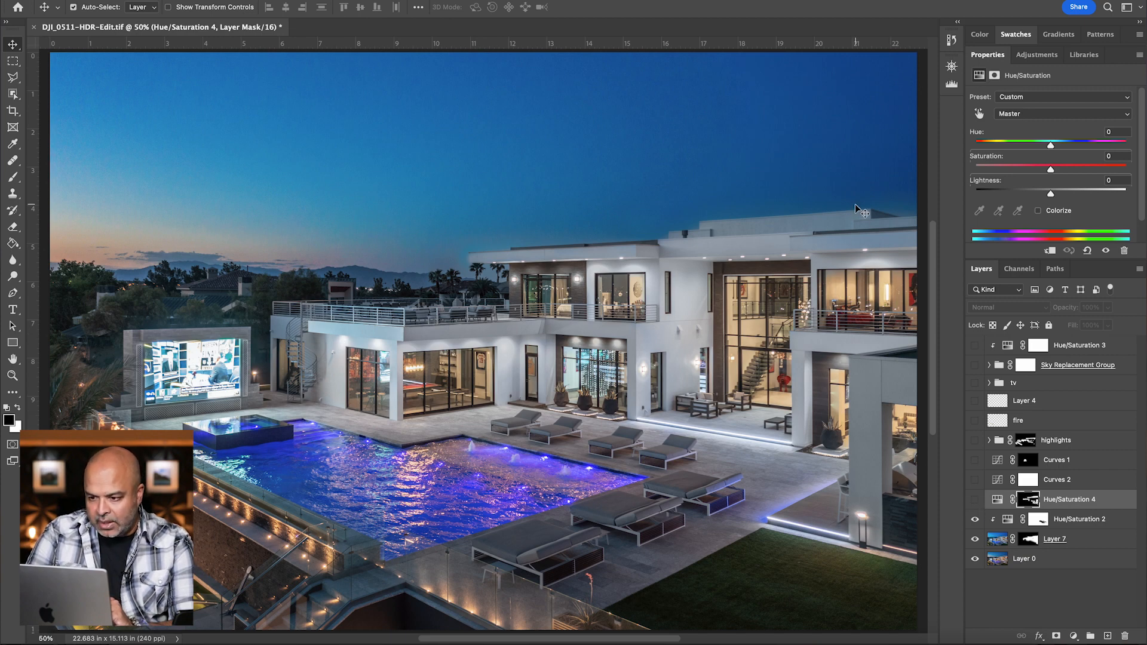
pyautogui.click(974, 500)
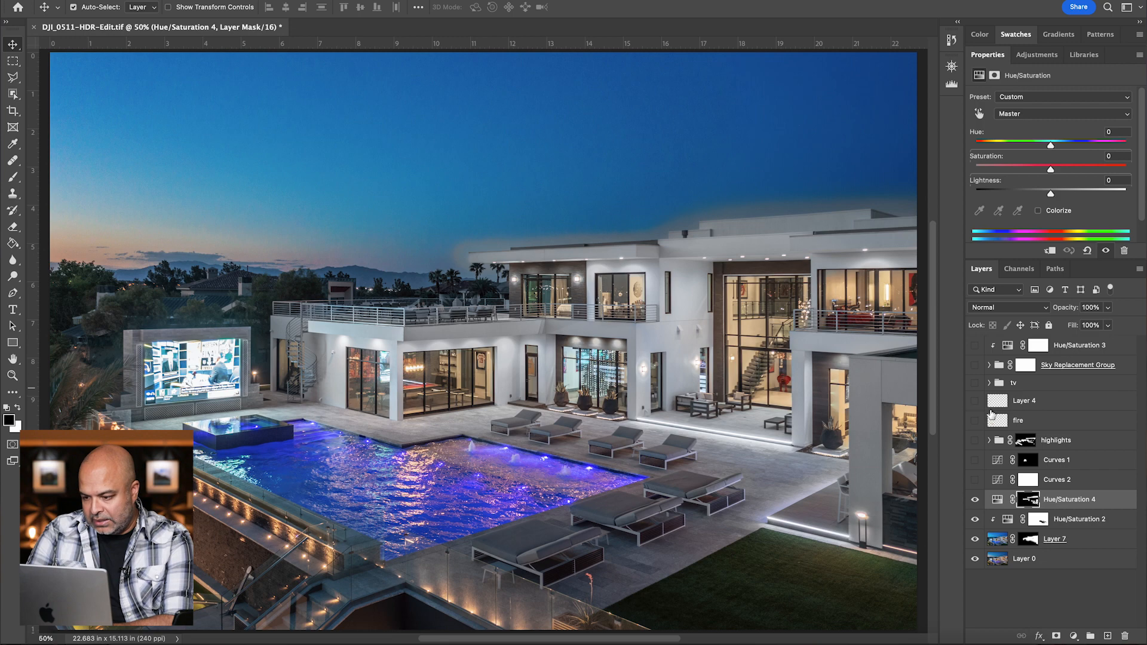
pyautogui.click(1064, 482)
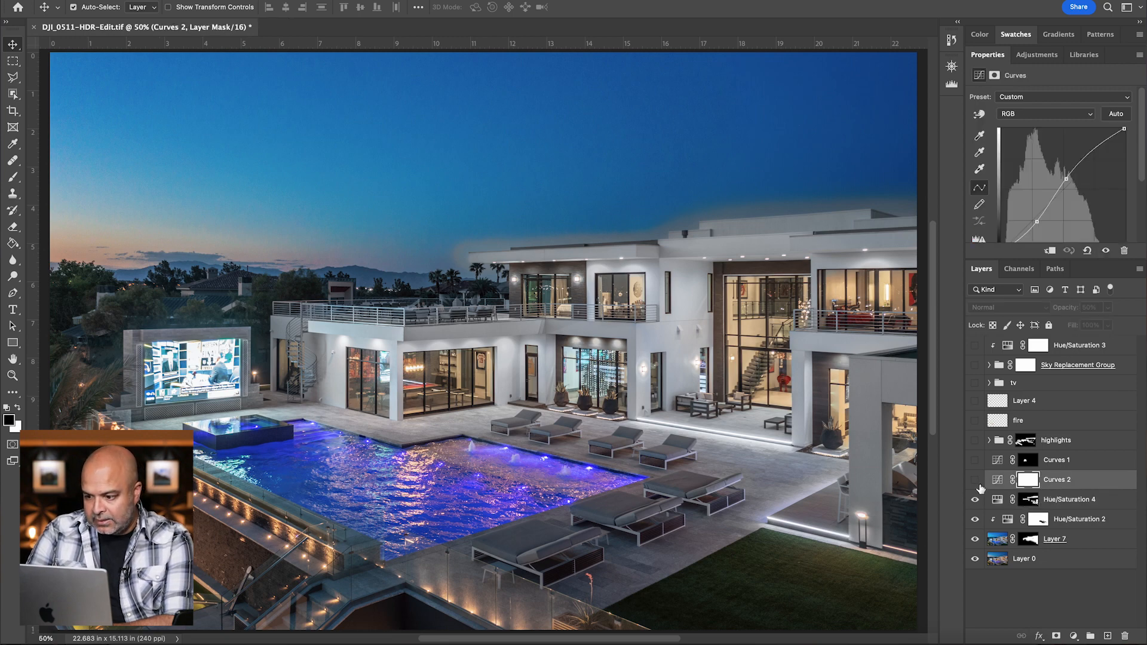
pyautogui.click(975, 481)
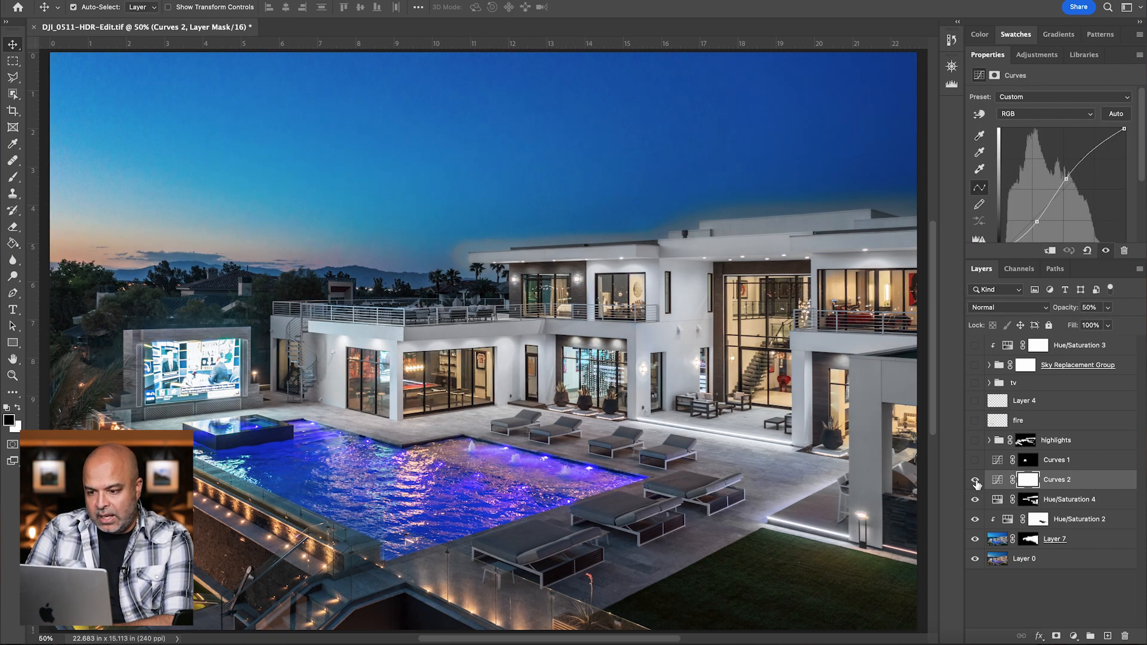
pyautogui.moveTo(1143, 160); pyautogui.dragTo(1143, 171)
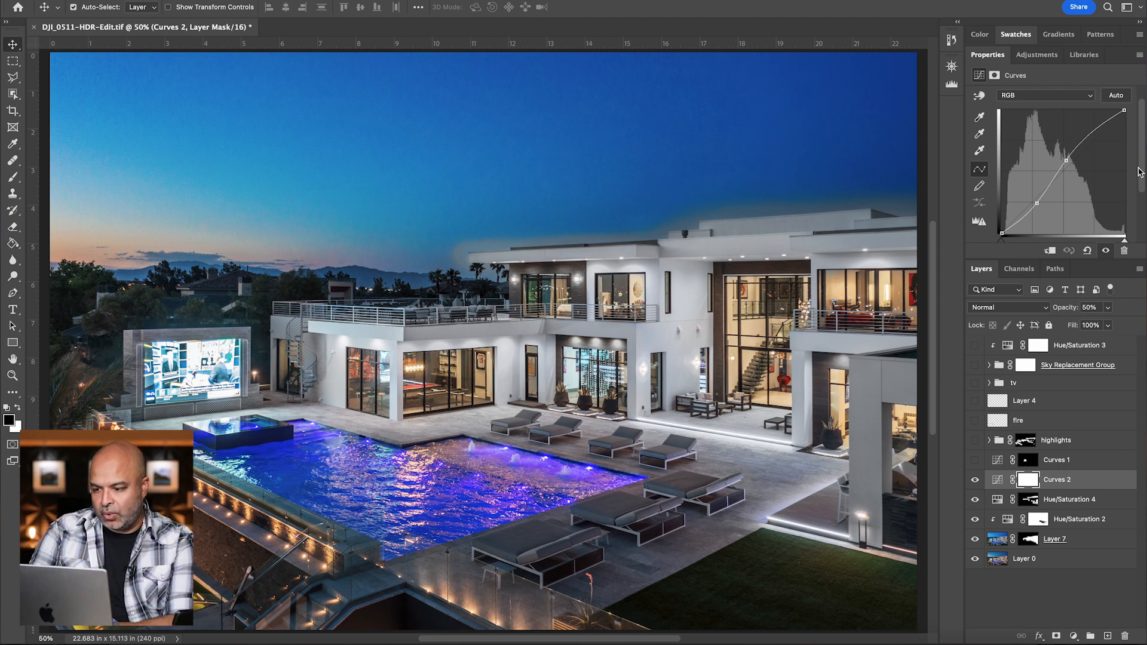
pyautogui.click(975, 482)
pyautogui.click(975, 482)
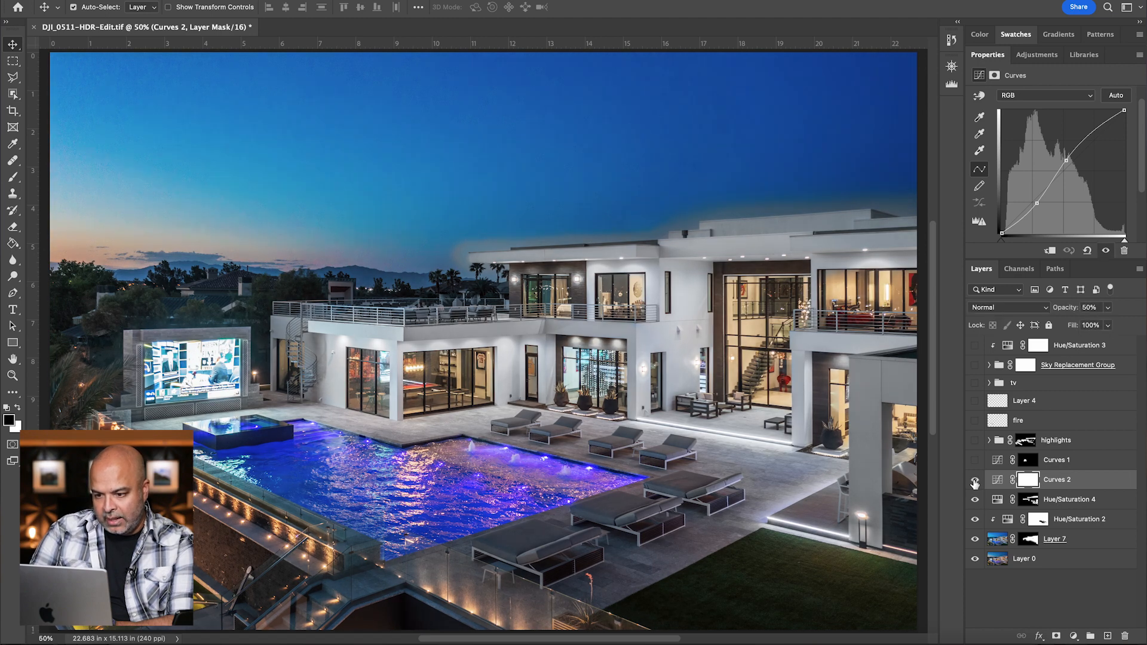
# Turn on the Curves 1 adjustment above Curves 2, comparing the image with and without it.
pyautogui.click(1070, 461)
pyautogui.click(975, 461)
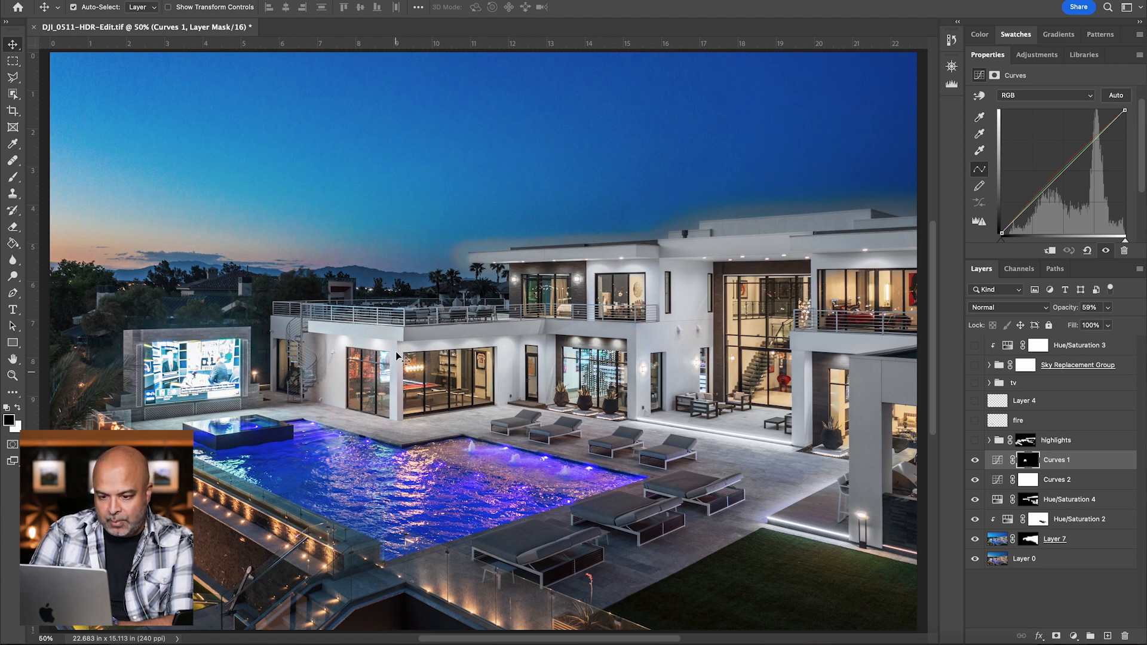
pyautogui.click(975, 460)
pyautogui.click(975, 461)
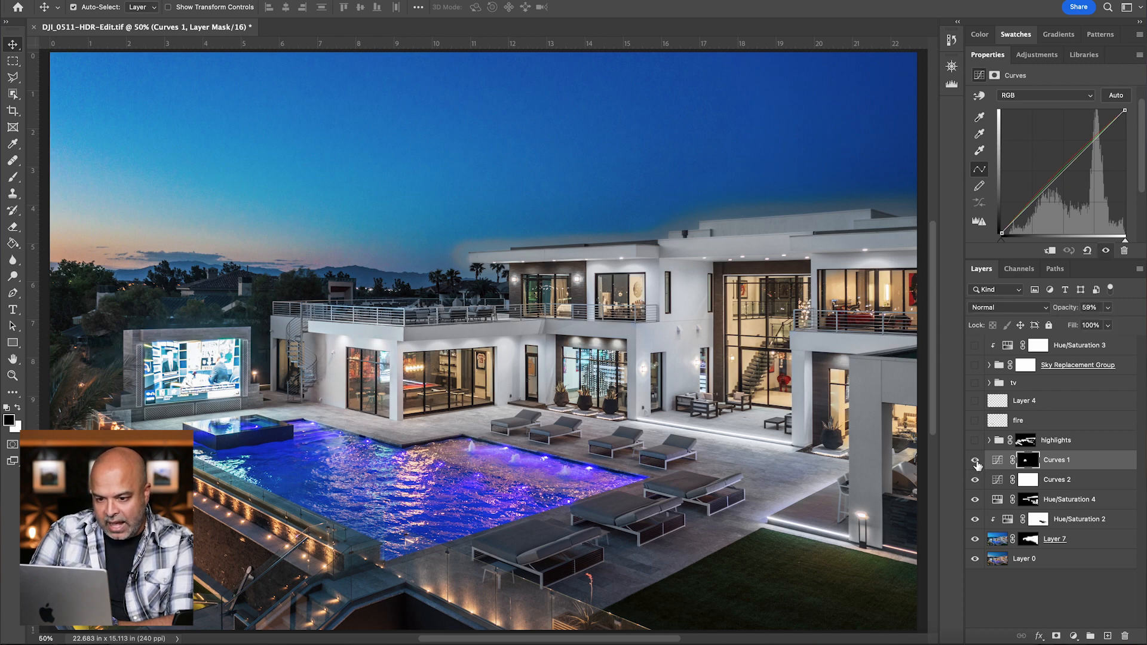
pyautogui.click(975, 461)
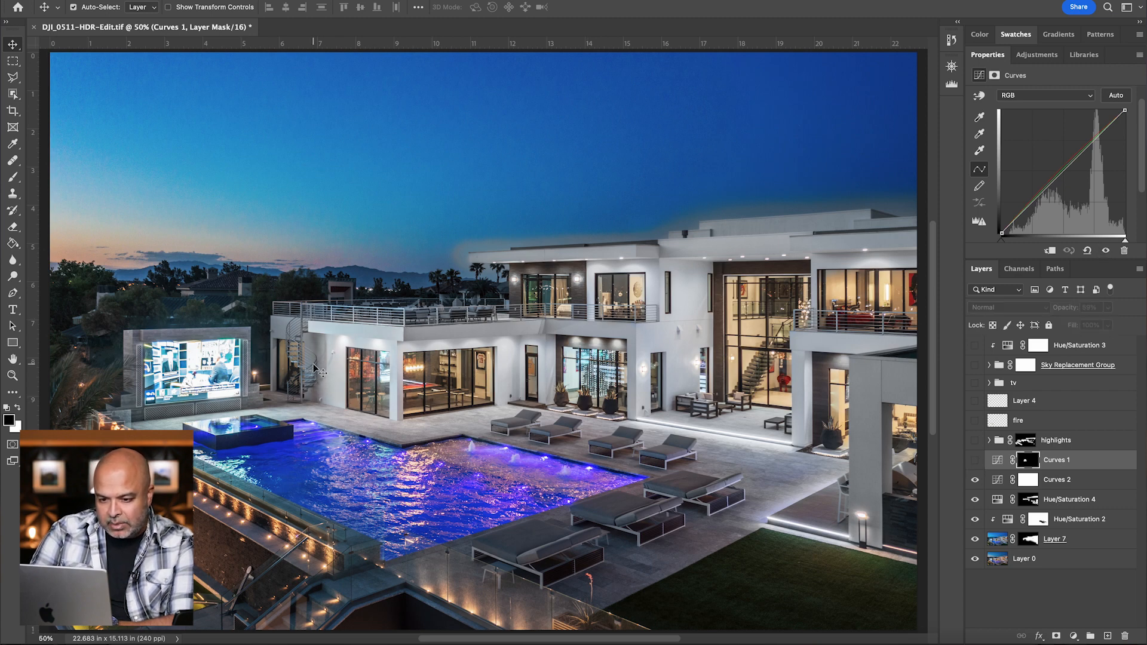
pyautogui.click(975, 460)
# Turn on the highlights group above Curves 1, comparing the house with and without it.
pyautogui.click(1095, 445)
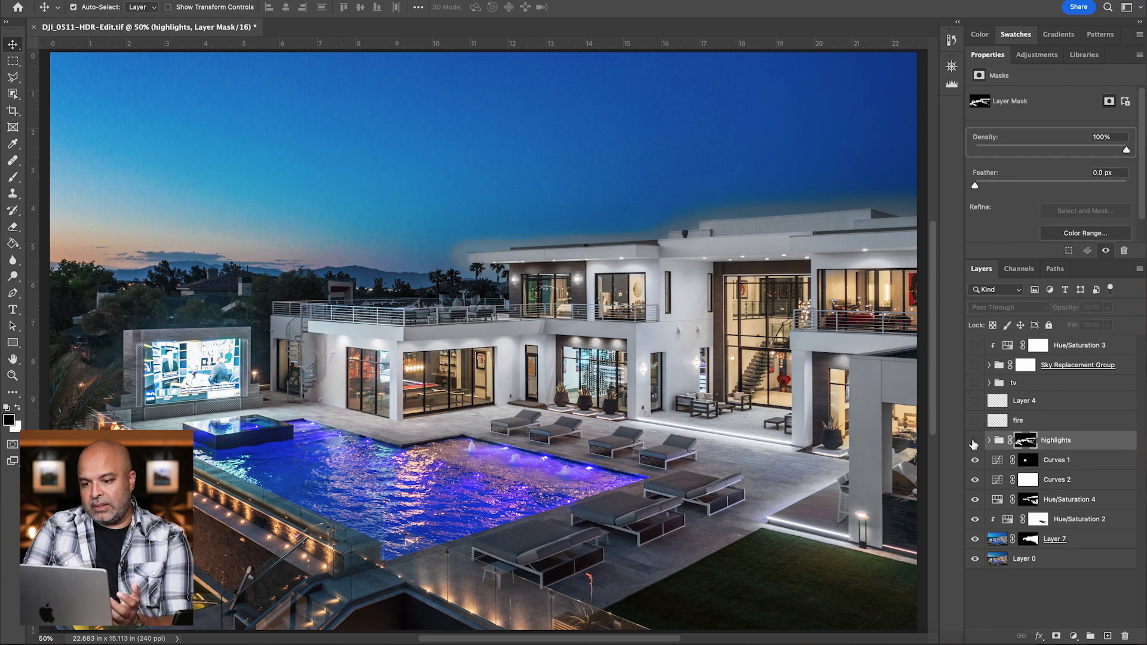
pyautogui.click(974, 441)
pyautogui.click(974, 441)
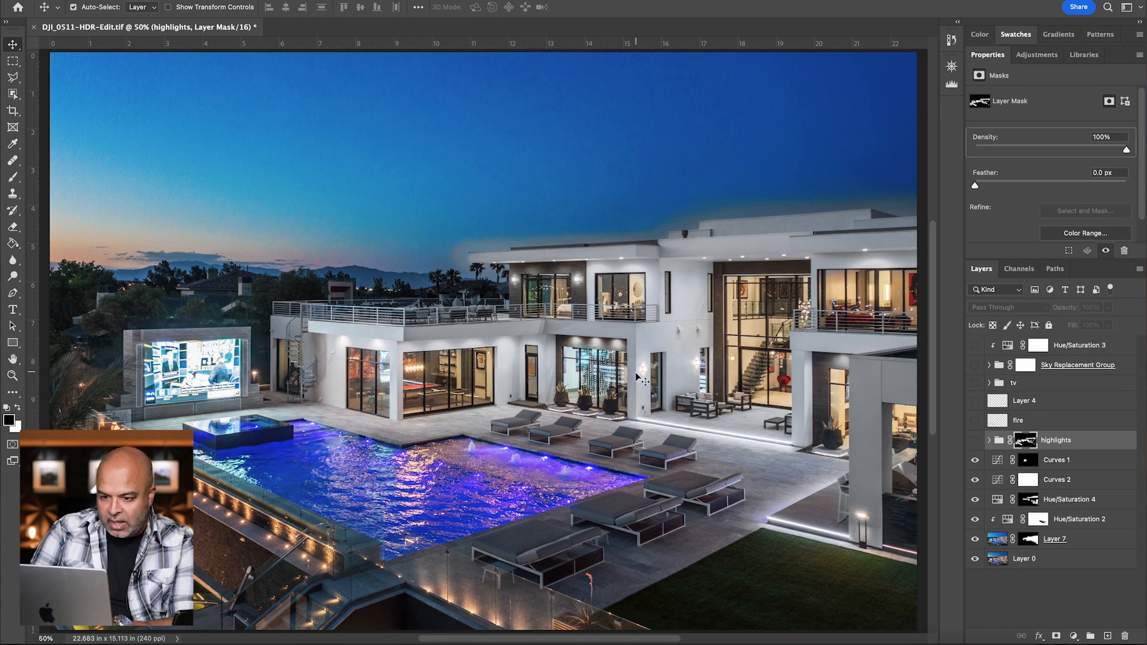
pyautogui.click(975, 442)
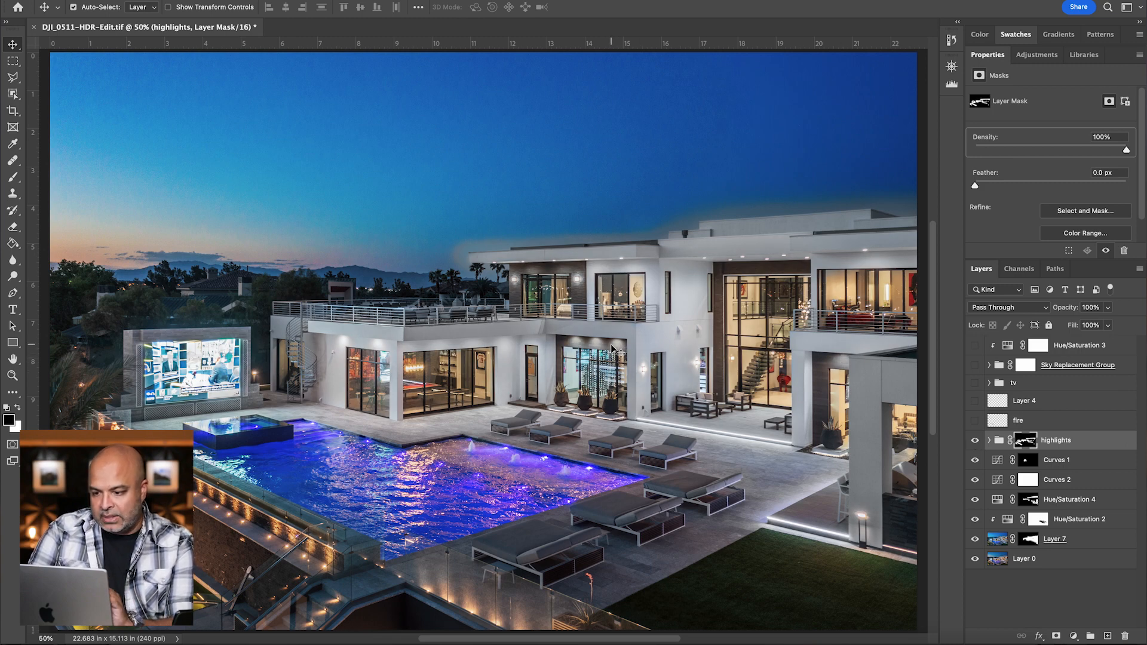
# Examine the mask of Layer 8 inside the highlights group, and compare the collapsed group on and off.
pyautogui.click(988, 441)
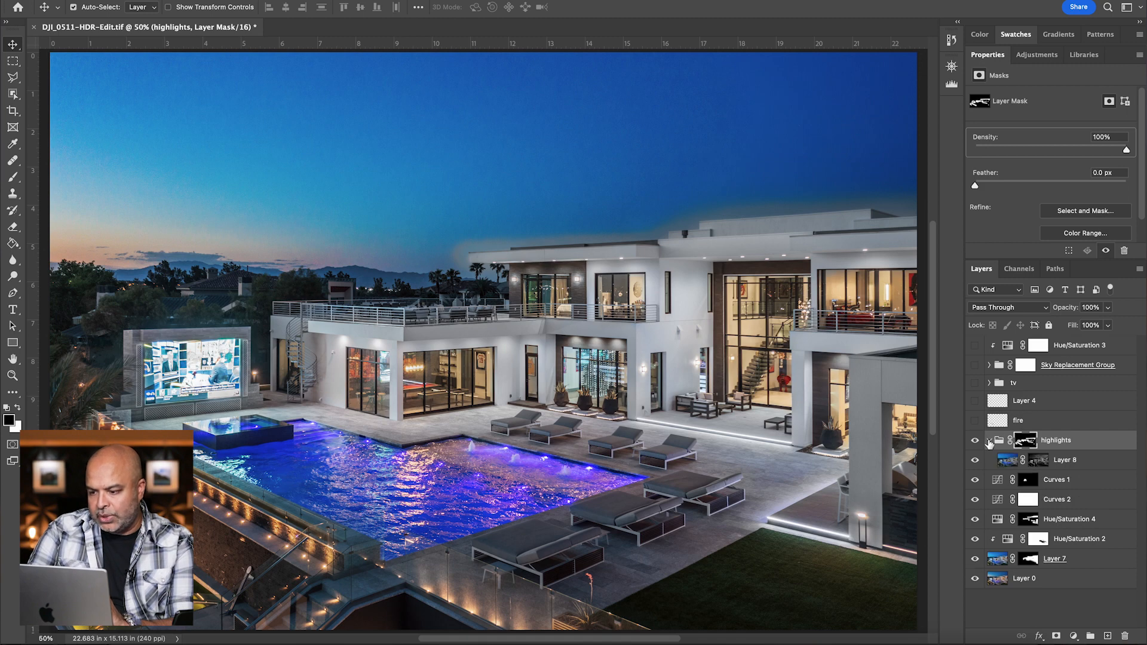
pyautogui.click(1038, 461)
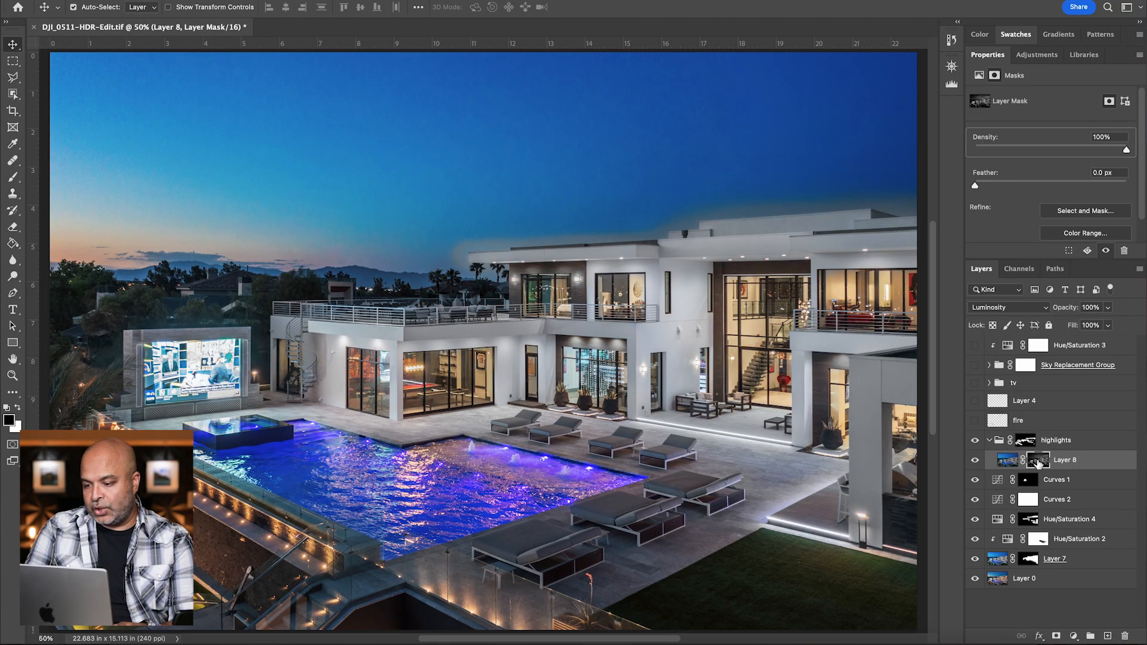
pyautogui.click(989, 440)
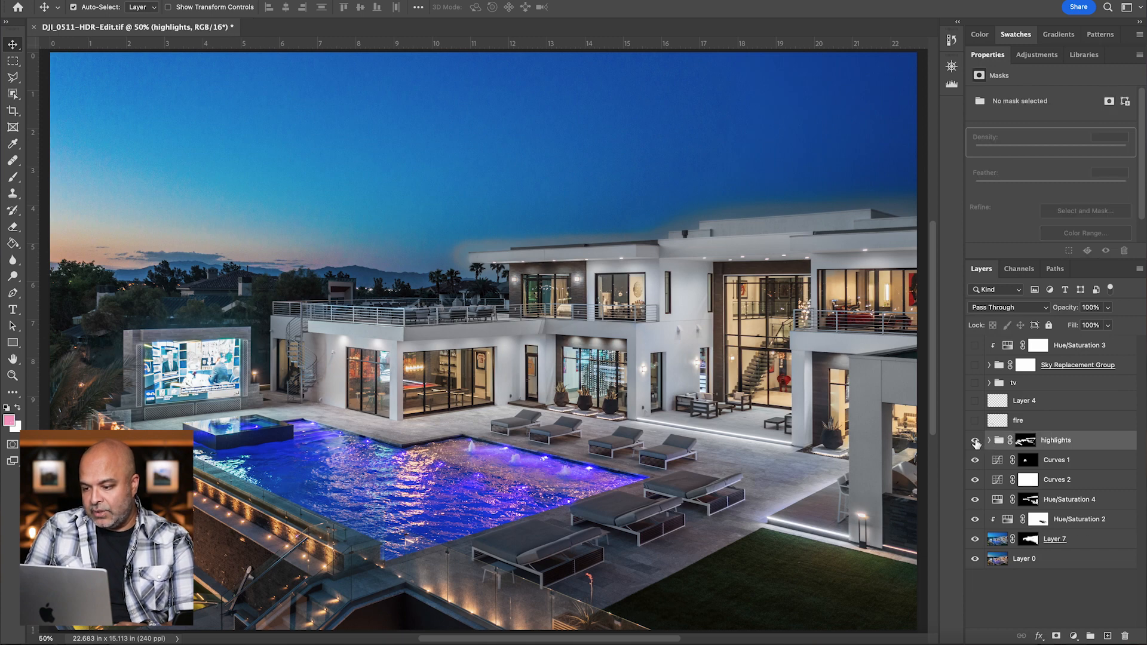
pyautogui.click(975, 441)
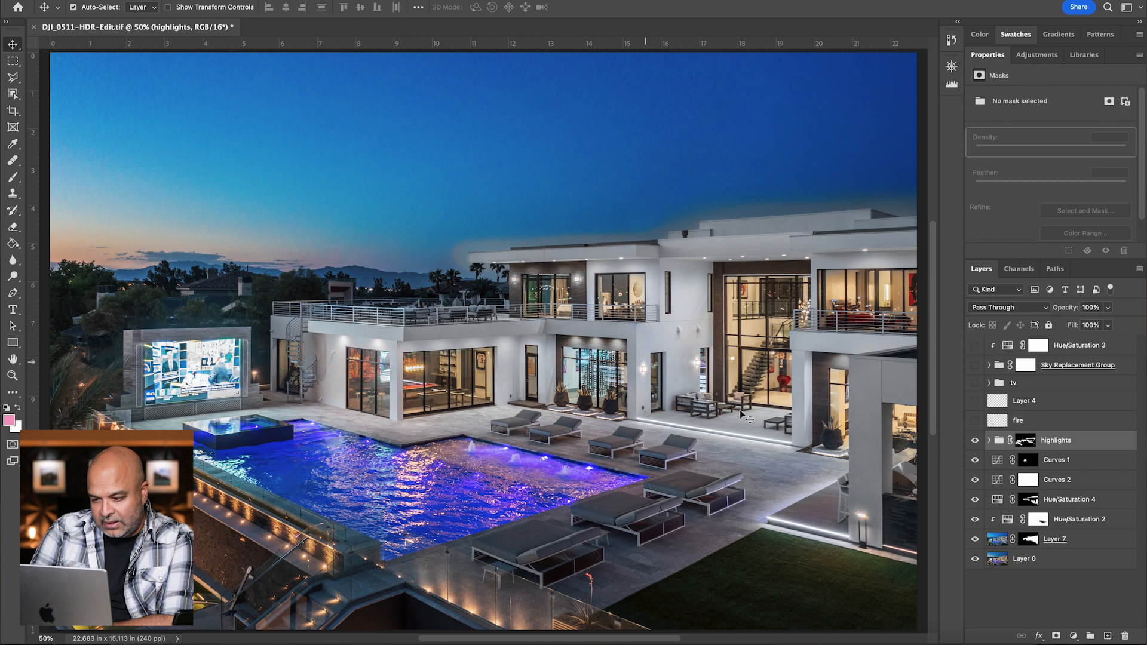
pyautogui.click(975, 442)
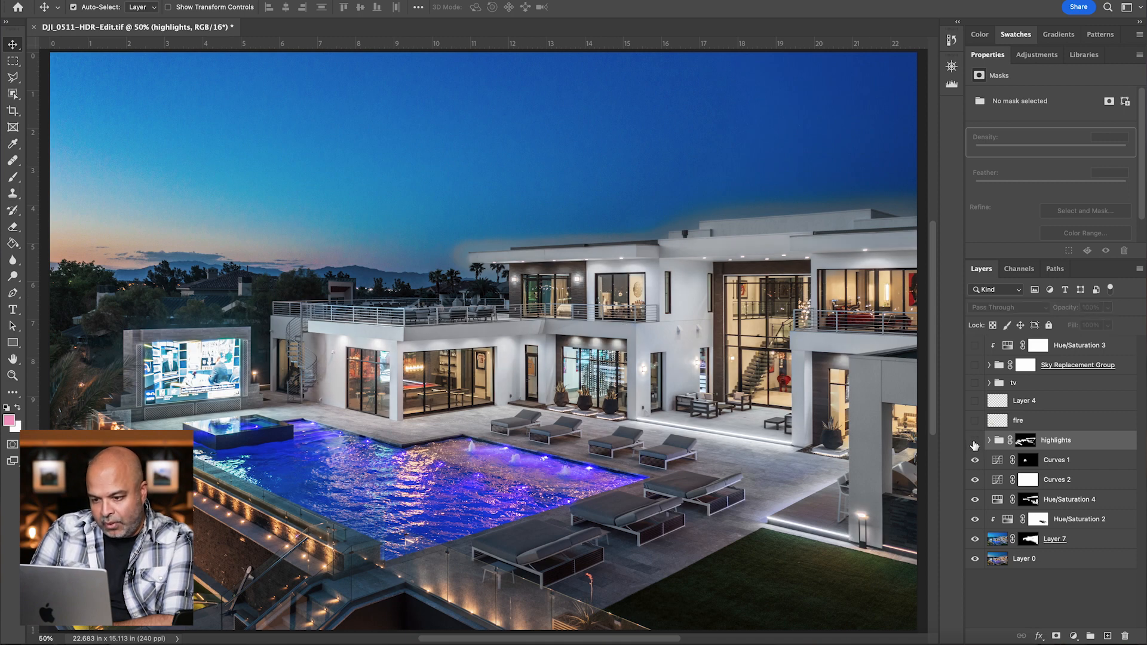
pyautogui.click(975, 442)
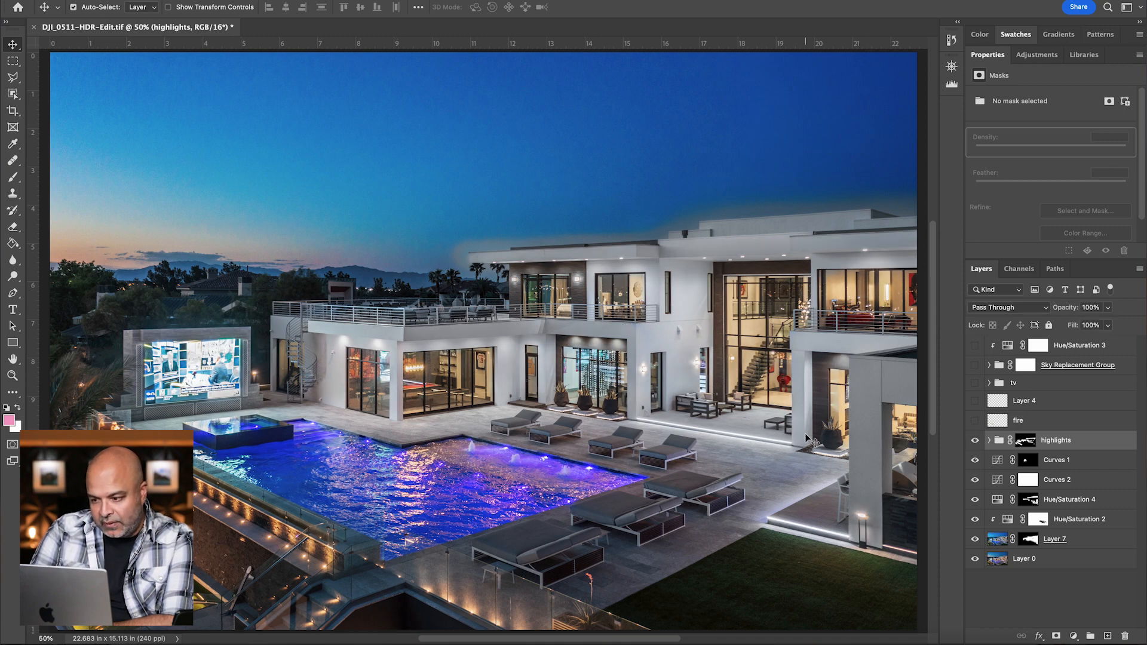
# Turn on the fire layer along the pool wall, comparing the image with and without the flames.
pyautogui.click(1096, 425)
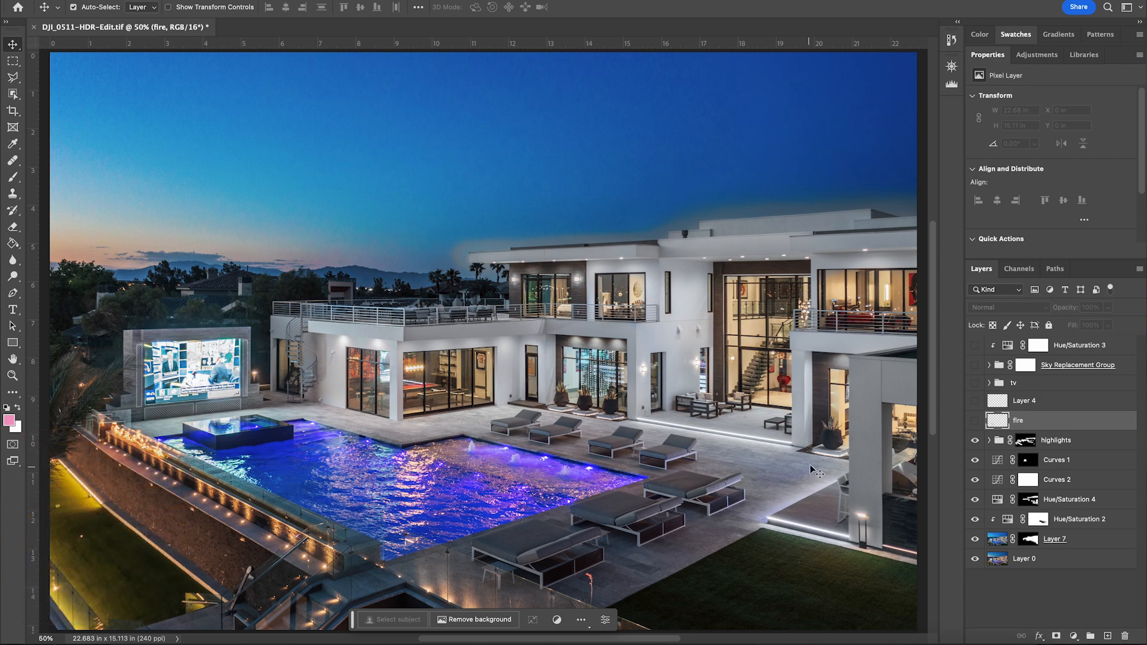
pyautogui.click(974, 422)
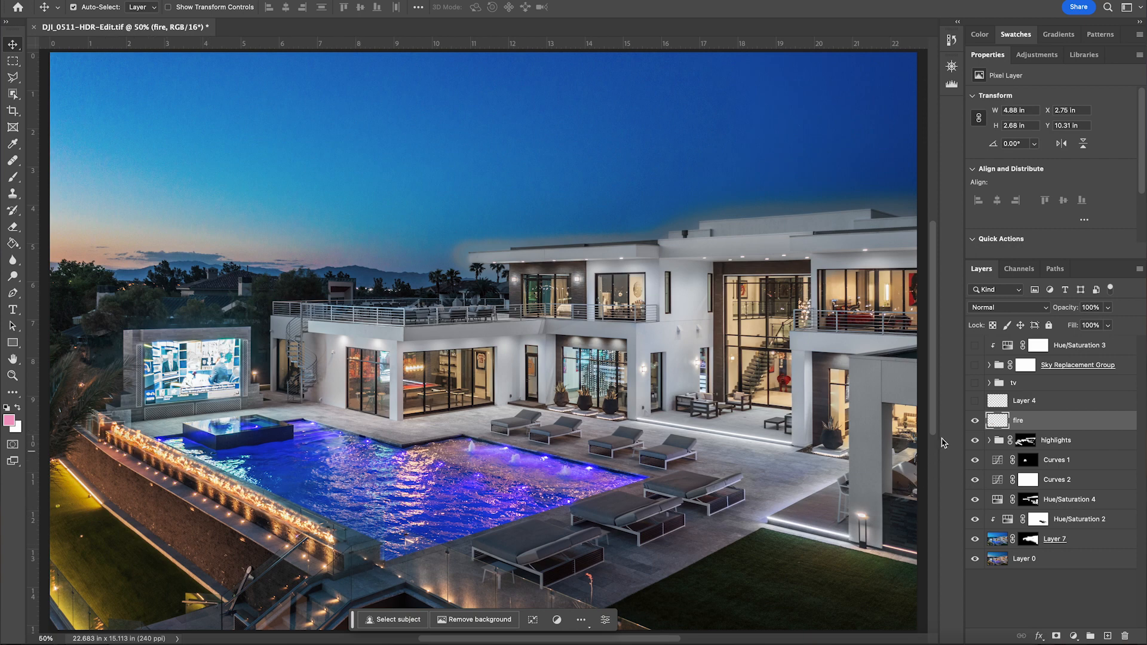
pyautogui.click(974, 422)
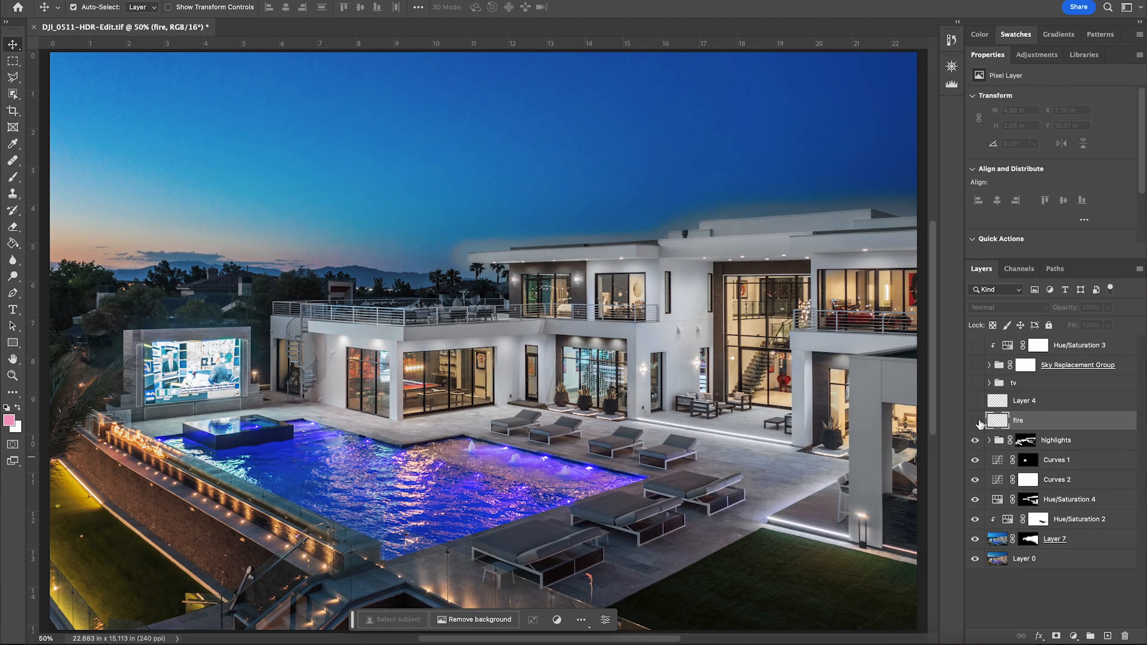
pyautogui.click(975, 420)
pyautogui.click(975, 421)
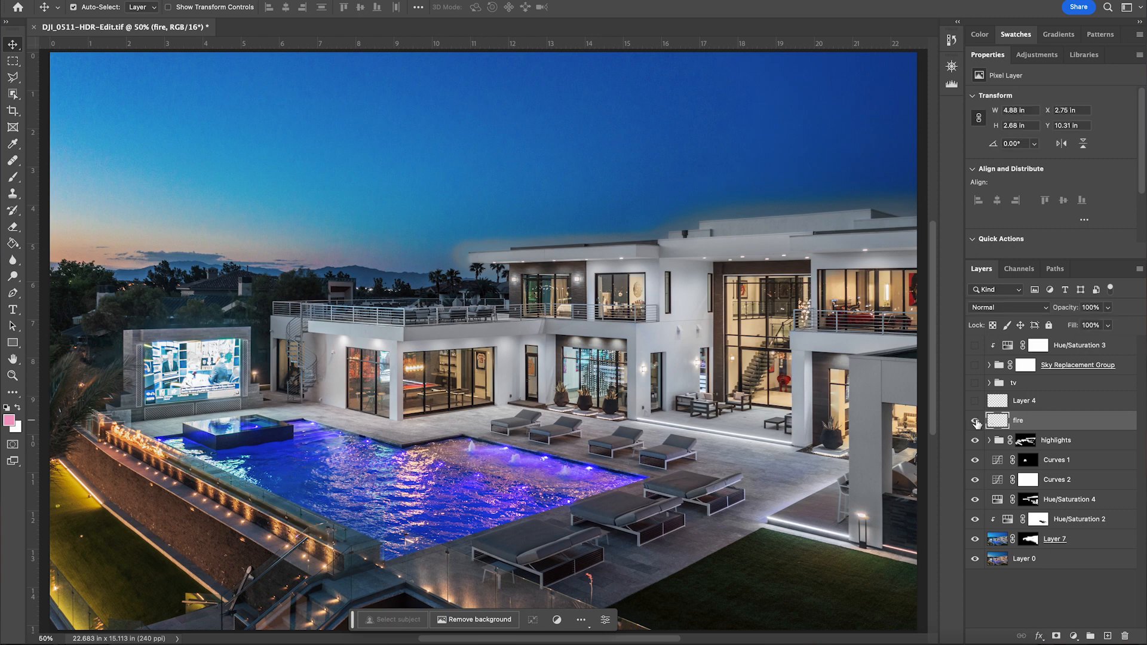
pyautogui.click(976, 421)
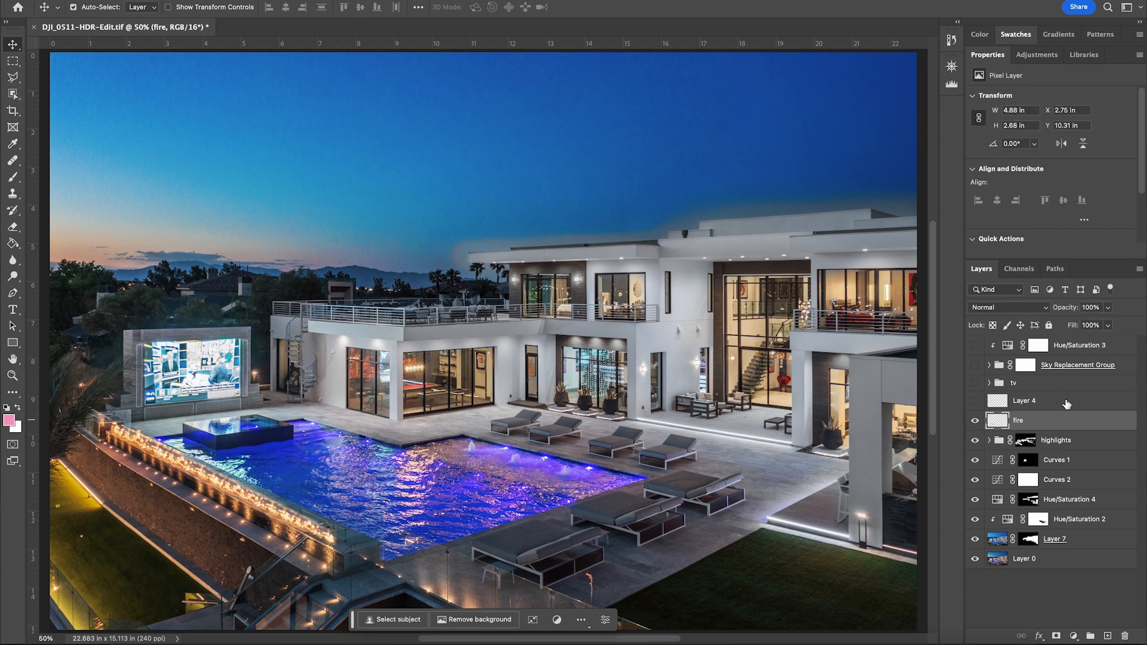
# Turn on the tv group and Layer 4 beneath it, comparing the outdoor screen with and without Layer 4.
pyautogui.click(1066, 404)
pyautogui.click(975, 383)
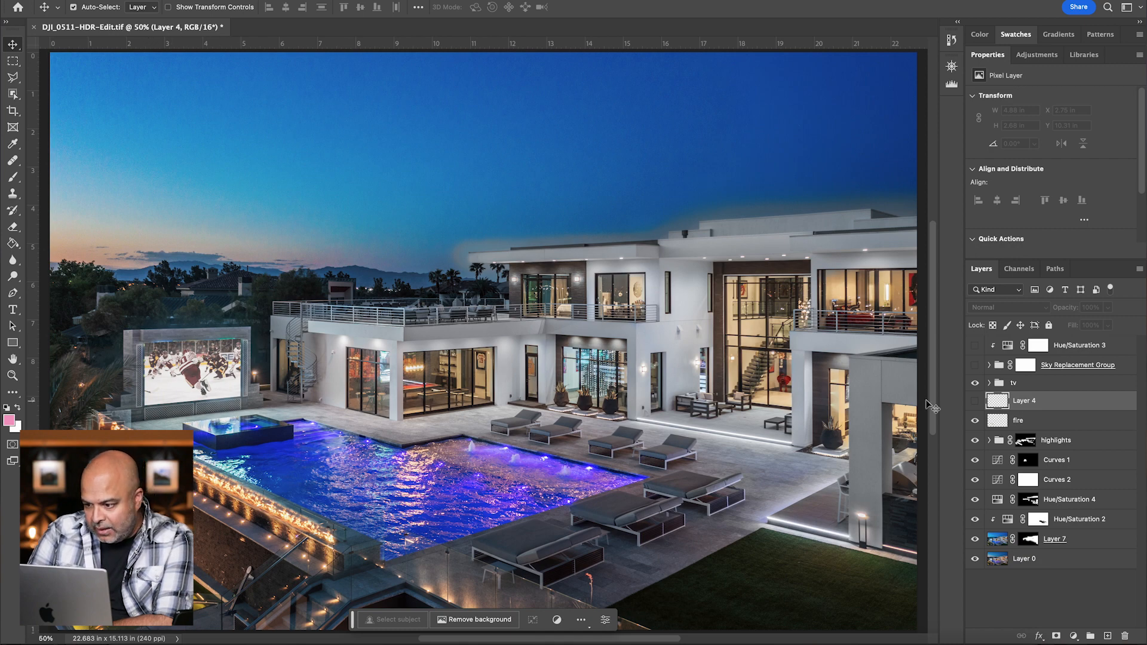
pyautogui.click(974, 402)
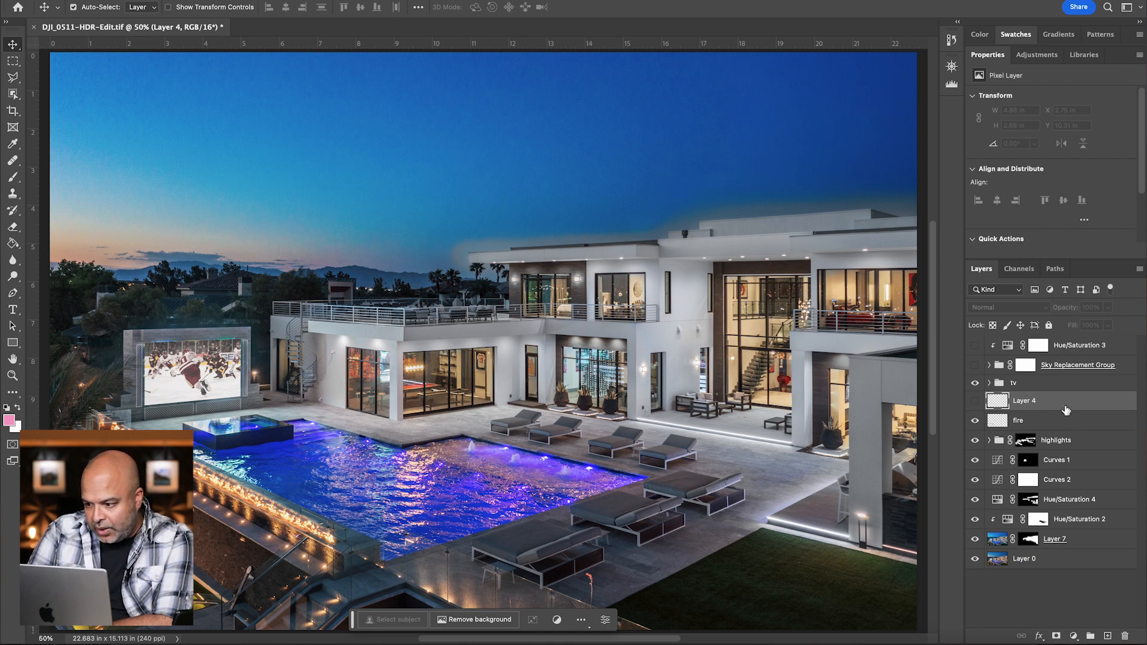
pyautogui.click(974, 402)
pyautogui.click(975, 402)
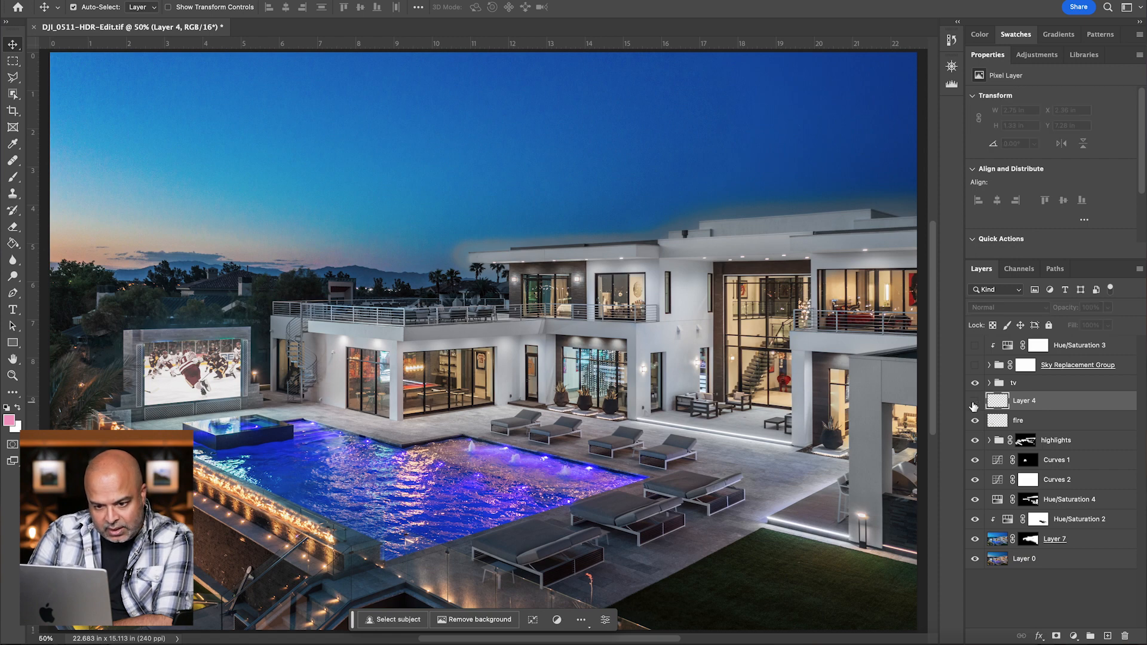
pyautogui.click(974, 402)
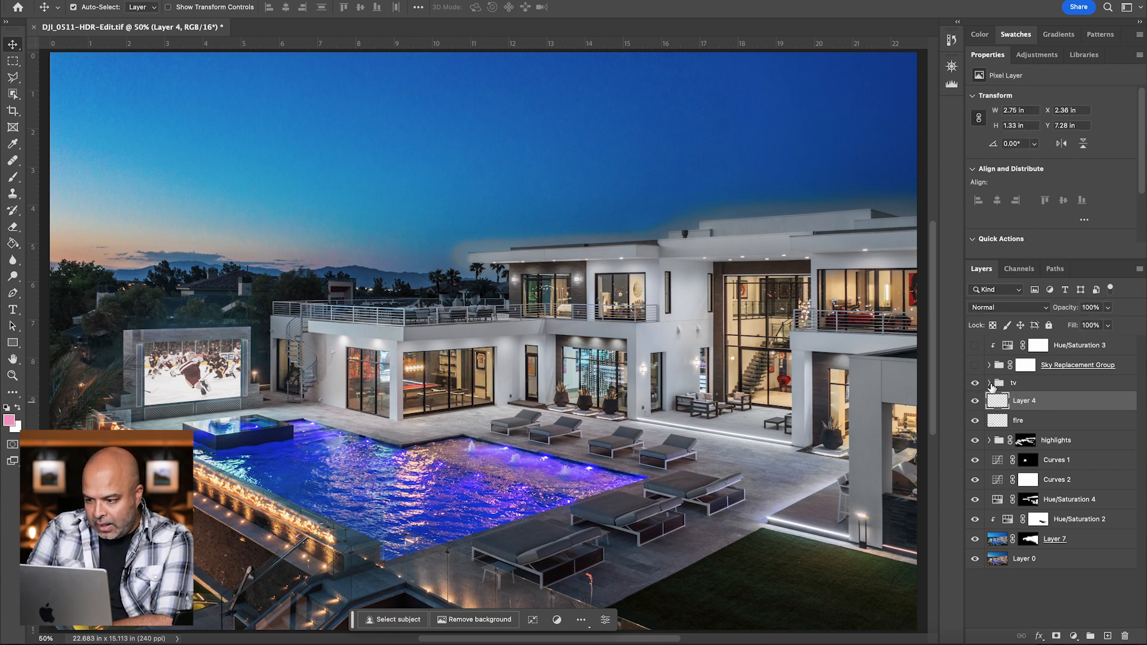
# Inspect the contents of the tv group, compare its Levels 1 adjustment off and on, and collapse the group.
pyautogui.click(990, 383)
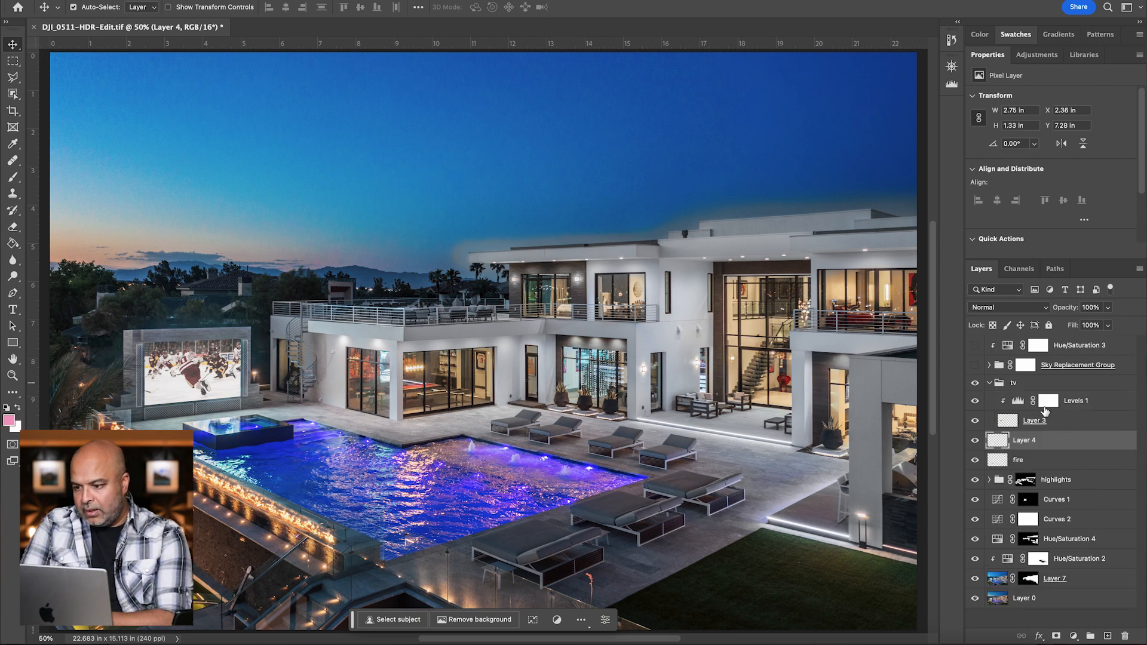
pyautogui.click(975, 401)
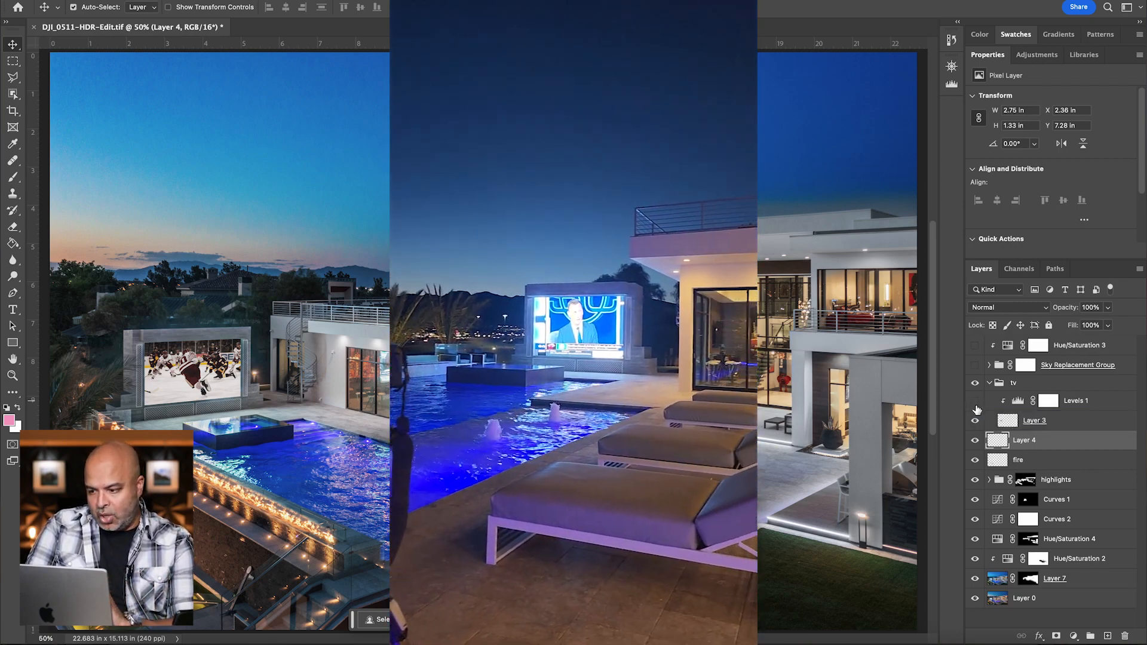
pyautogui.click(1110, 405)
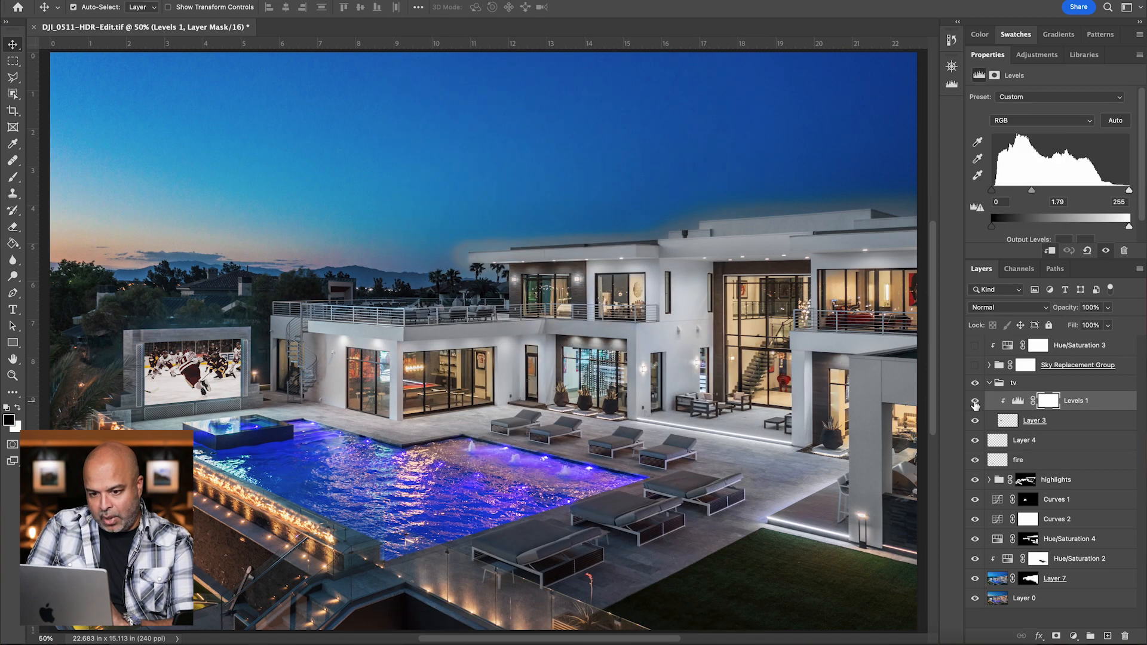
pyautogui.click(975, 401)
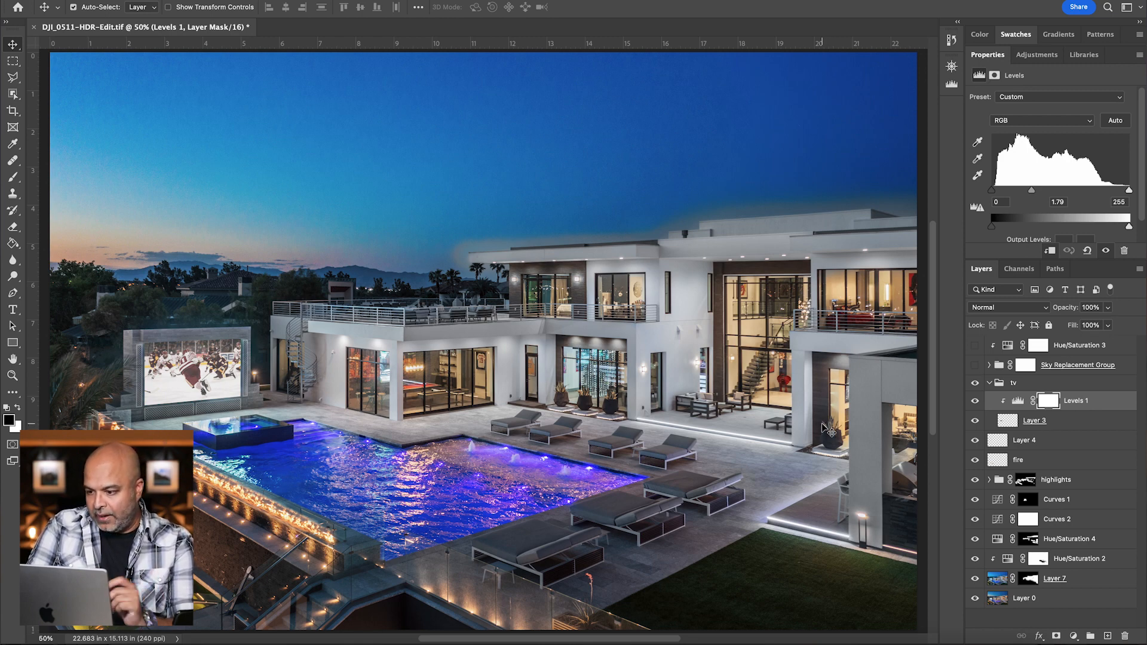
pyautogui.click(990, 384)
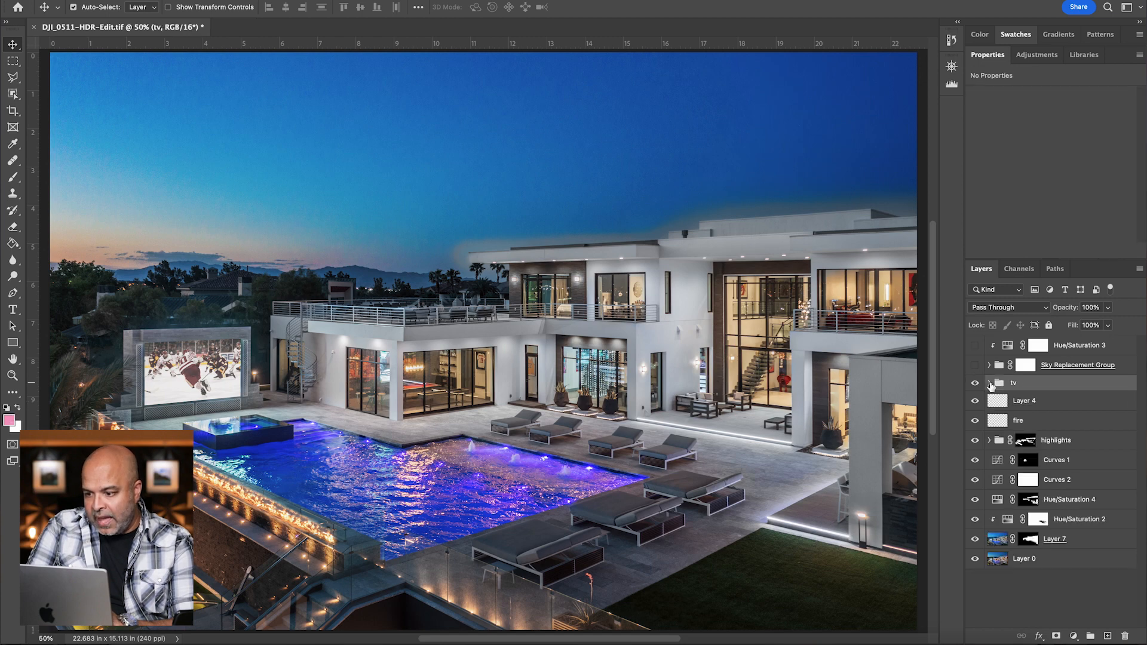
# Turn on the Sky Replacement Group and the Hue/Saturation 3 adjustment clipped above it.
pyautogui.click(975, 366)
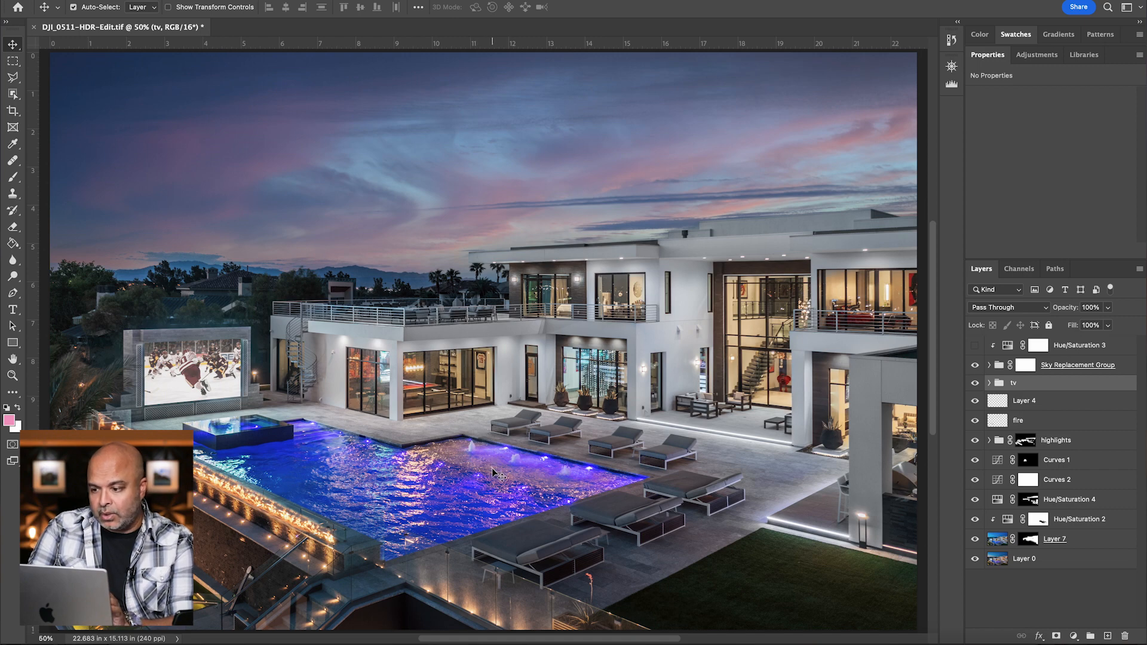
pyautogui.click(1098, 347)
pyautogui.click(975, 346)
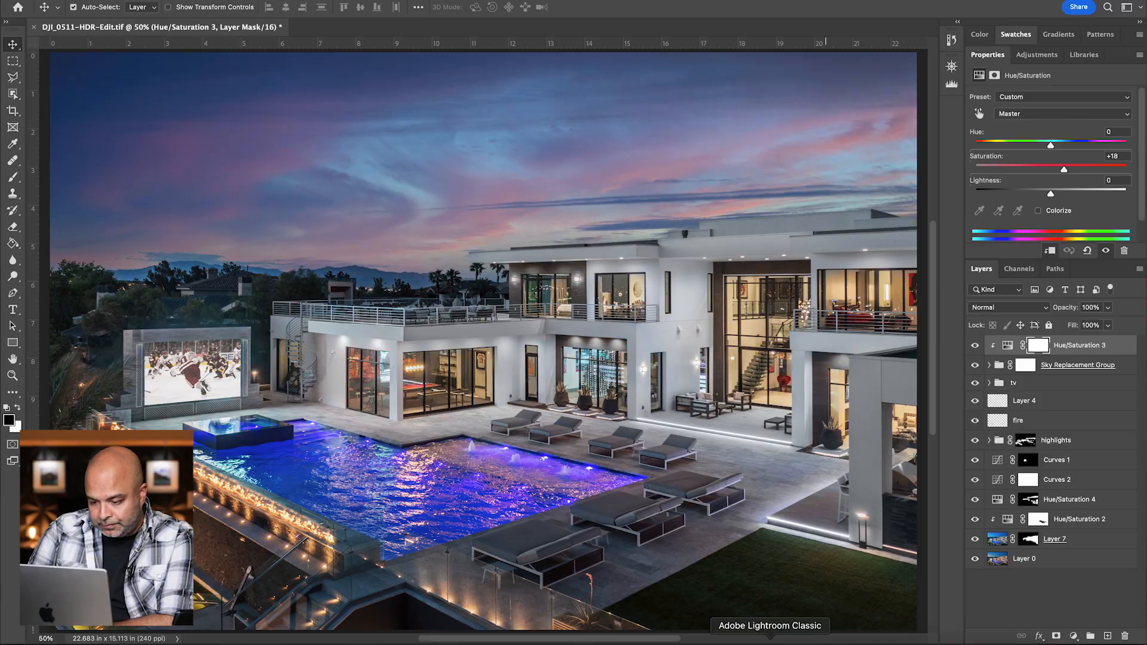
# Switch to Lightroom Classic.
pyautogui.click(922, 635)
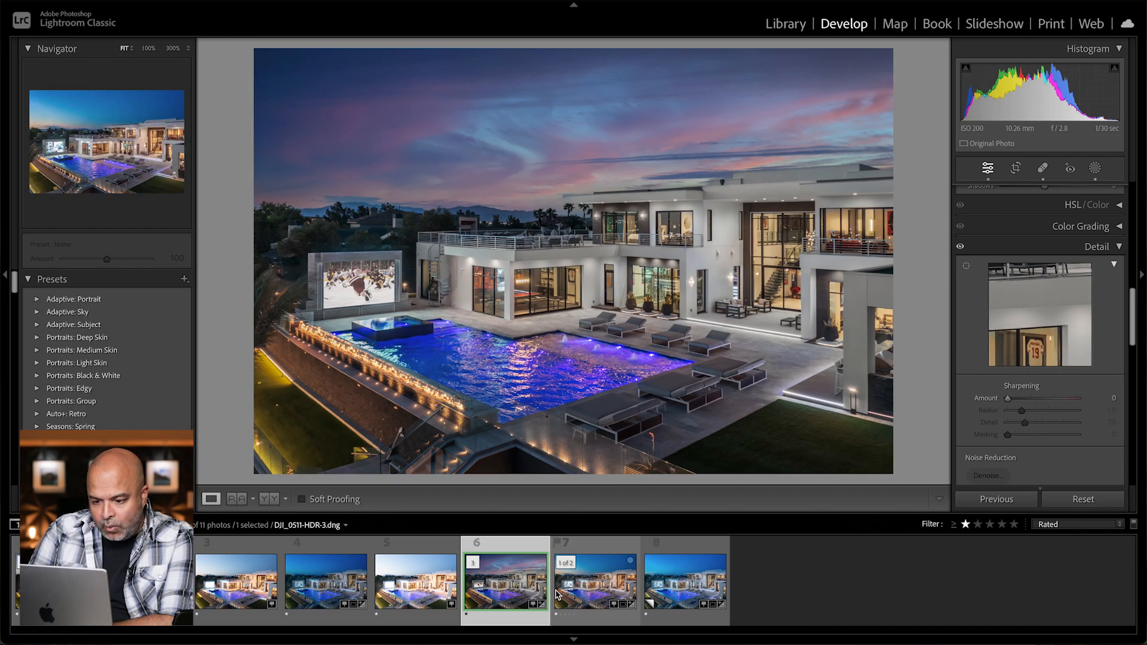
# Open the masks of DJI_0511-HDR-Edit.tif, select Mask 1, and compare the photo with that mask off and on.
pyautogui.click(1094, 168)
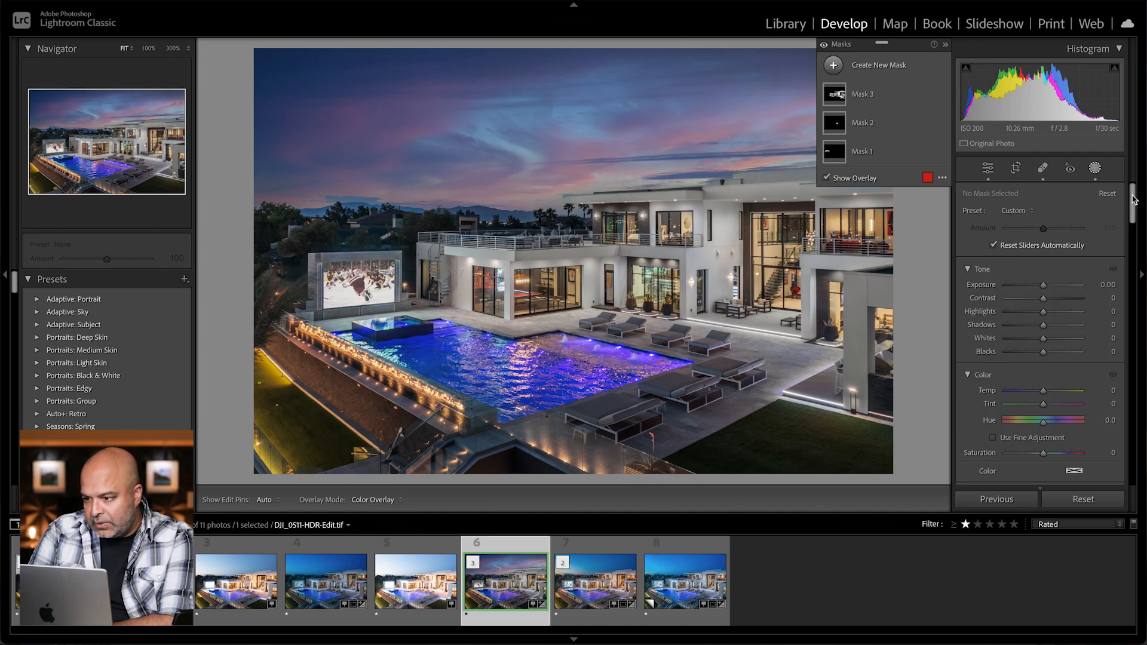
pyautogui.click(862, 155)
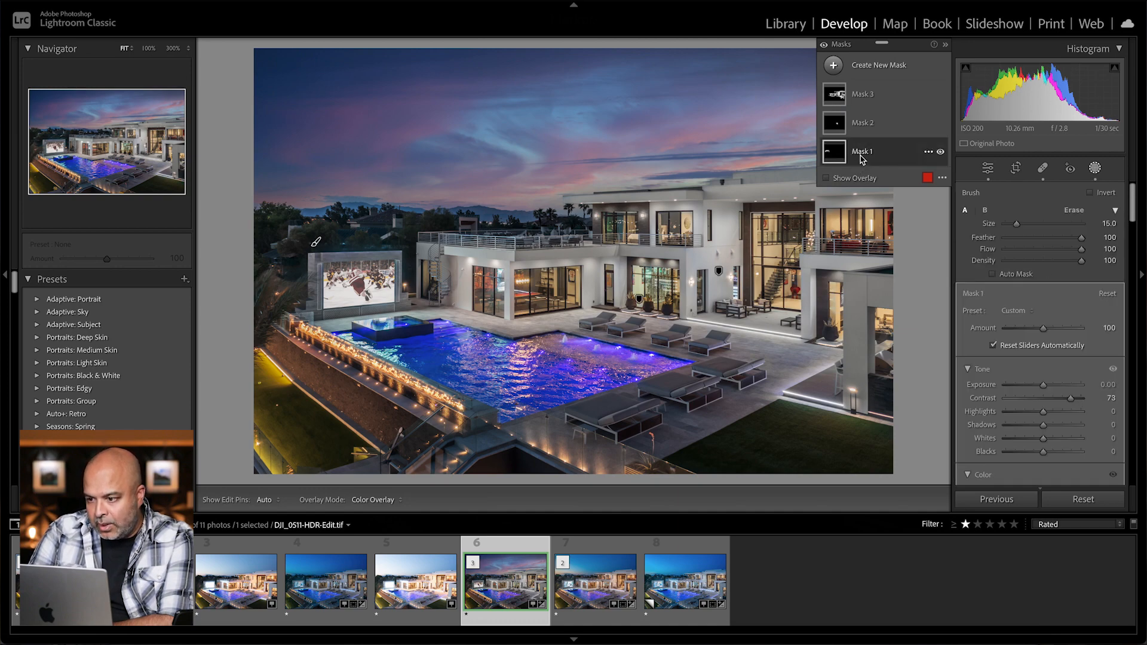
pyautogui.click(940, 152)
pyautogui.click(940, 152)
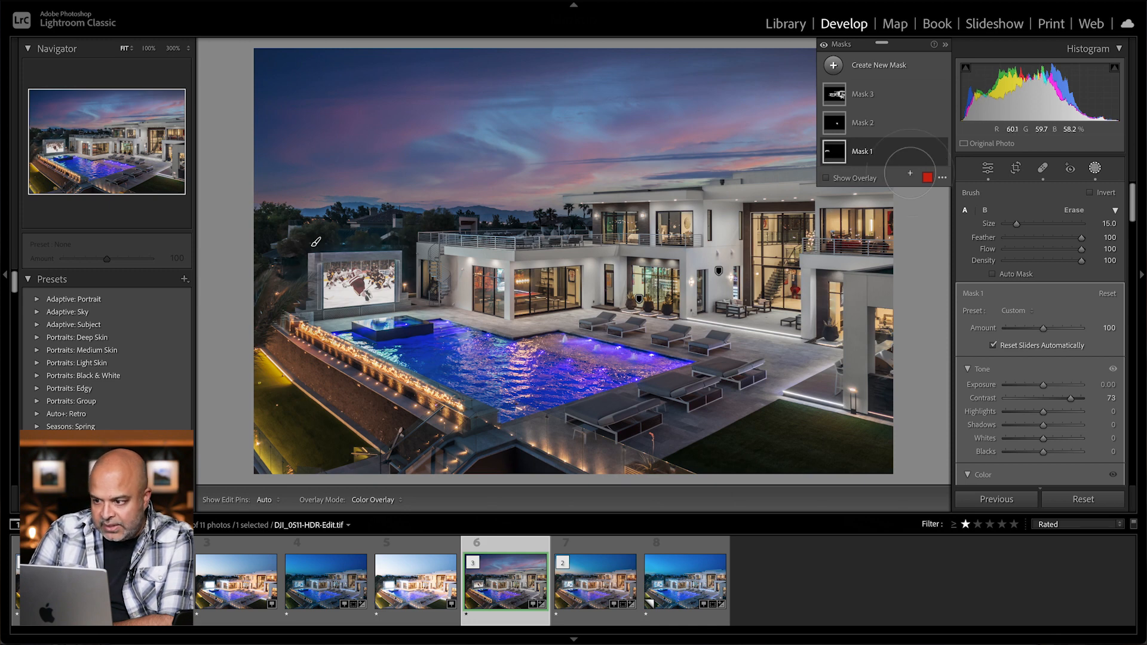
pyautogui.click(940, 152)
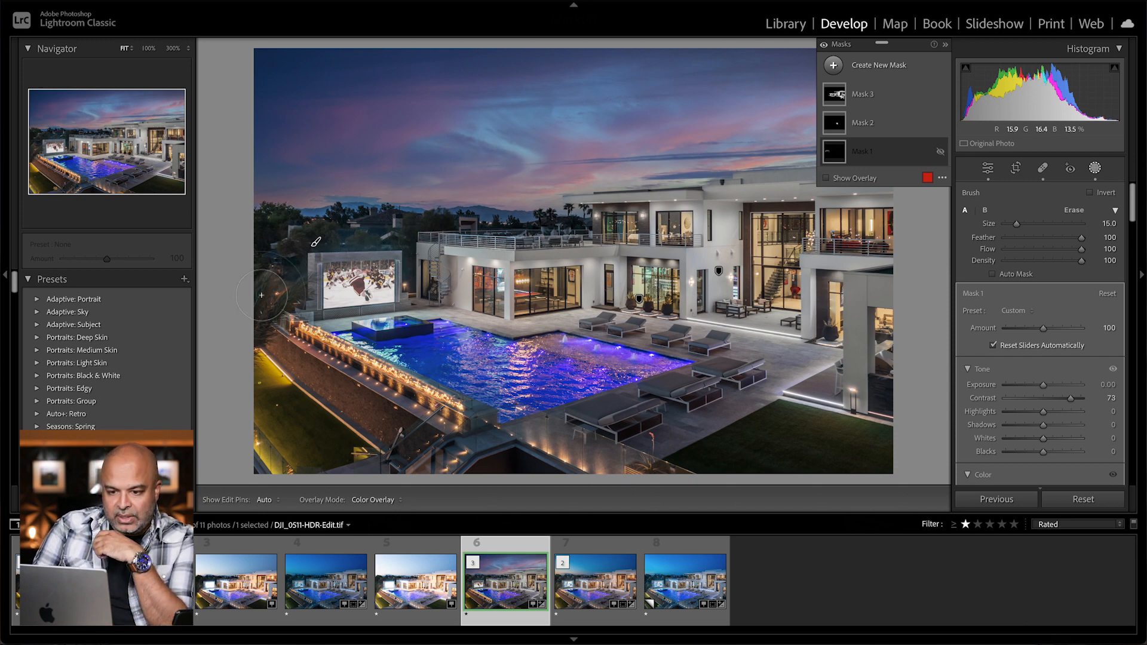
pyautogui.click(940, 153)
pyautogui.click(940, 153)
pyautogui.click(940, 153)
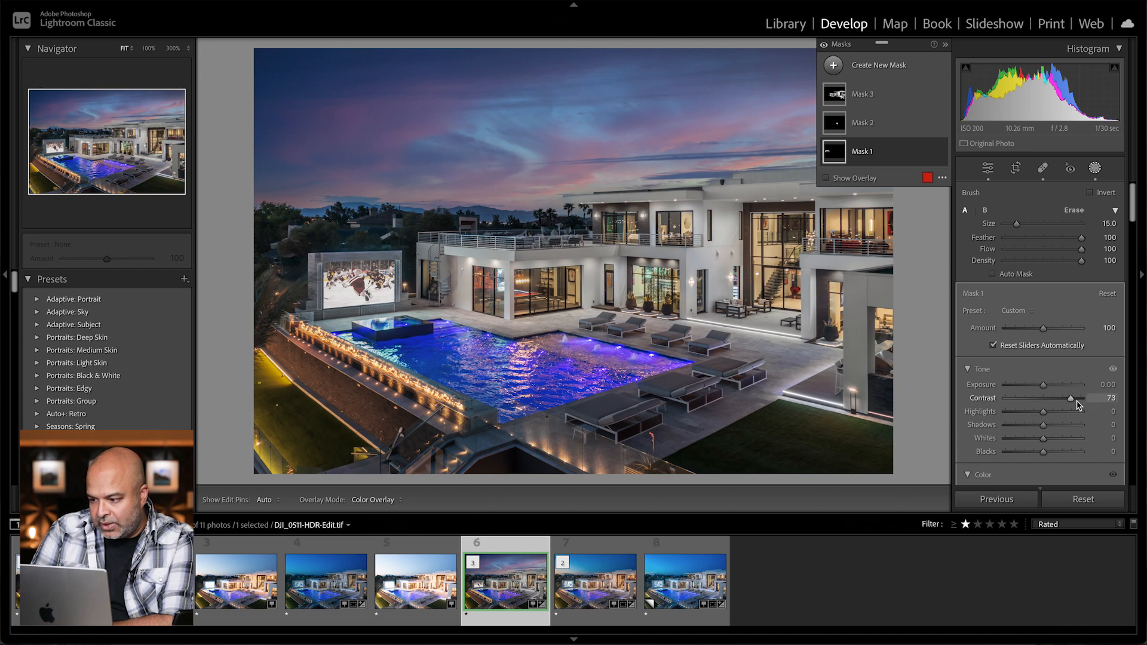
# Select Mask 2 and compare the photo with its adjustment hidden and shown.
pyautogui.click(887, 126)
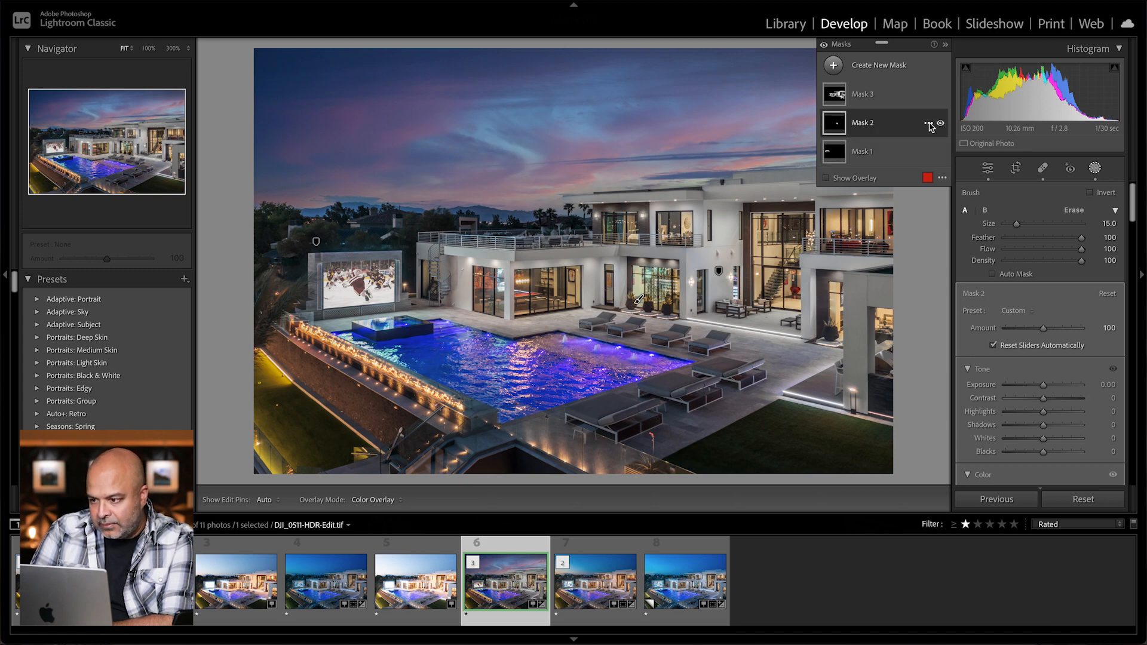
pyautogui.click(941, 124)
pyautogui.click(941, 123)
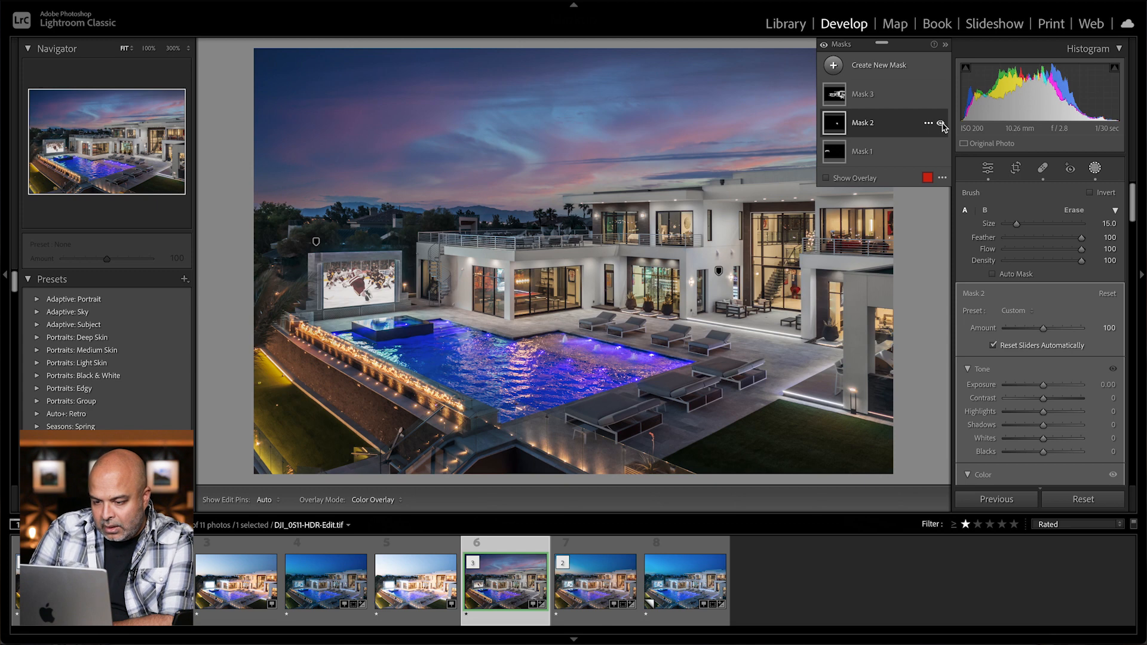
pyautogui.click(941, 124)
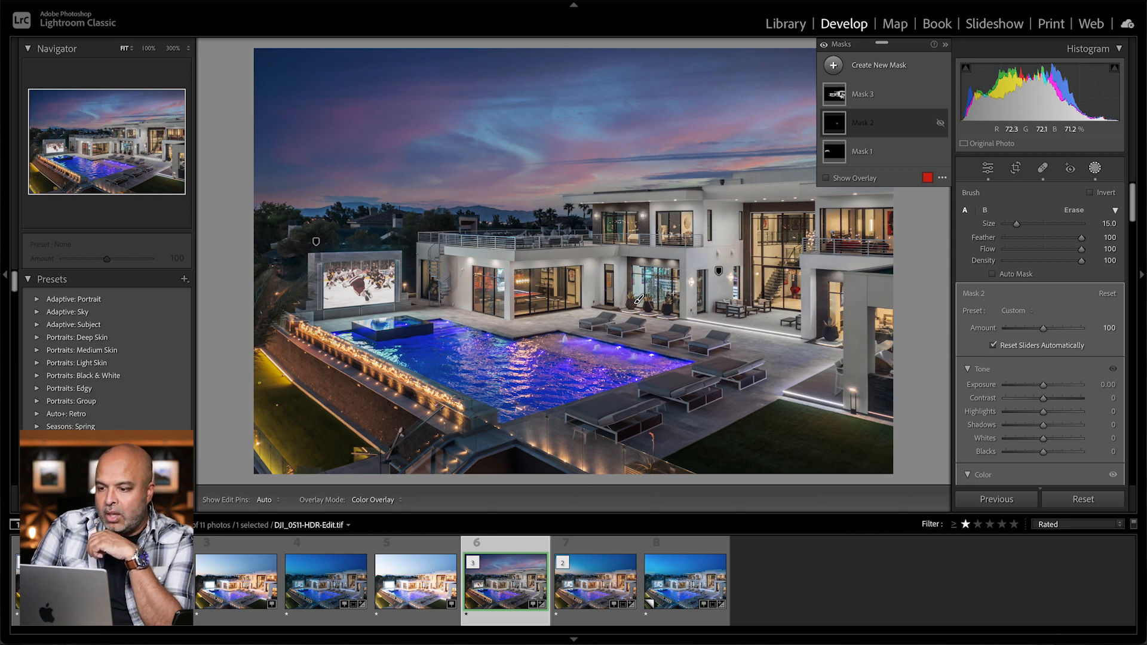
pyautogui.click(940, 124)
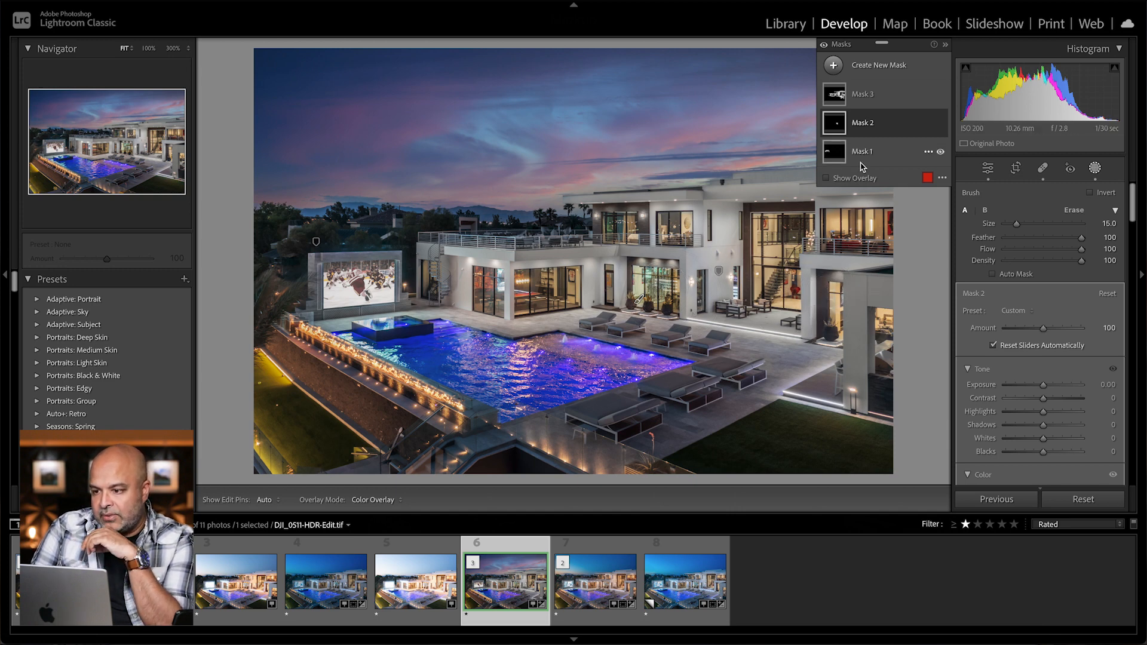
# Select Mask 3 and compare the house walls with its temperature adjustment hidden and shown.
pyautogui.click(889, 96)
pyautogui.click(942, 96)
pyautogui.click(940, 95)
pyautogui.click(941, 96)
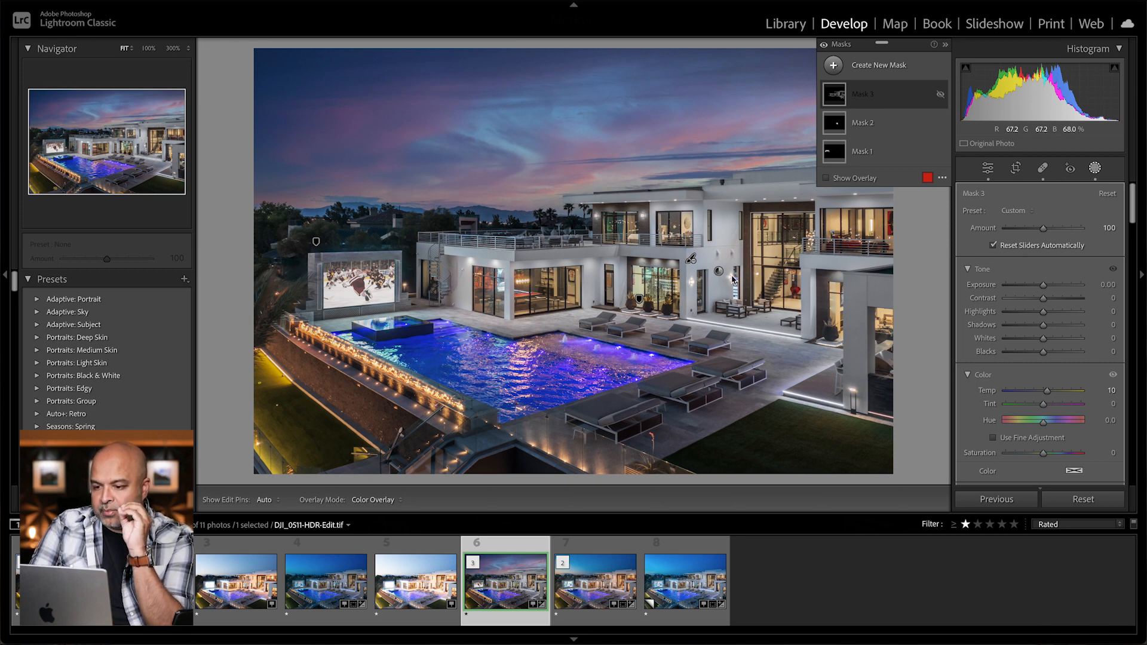
pyautogui.click(941, 94)
# Inspect Mask 3's Color Range 1 and Brush 1 components, view the Intersect Mask With options, and compare Brush 1 off and on.
pyautogui.click(885, 97)
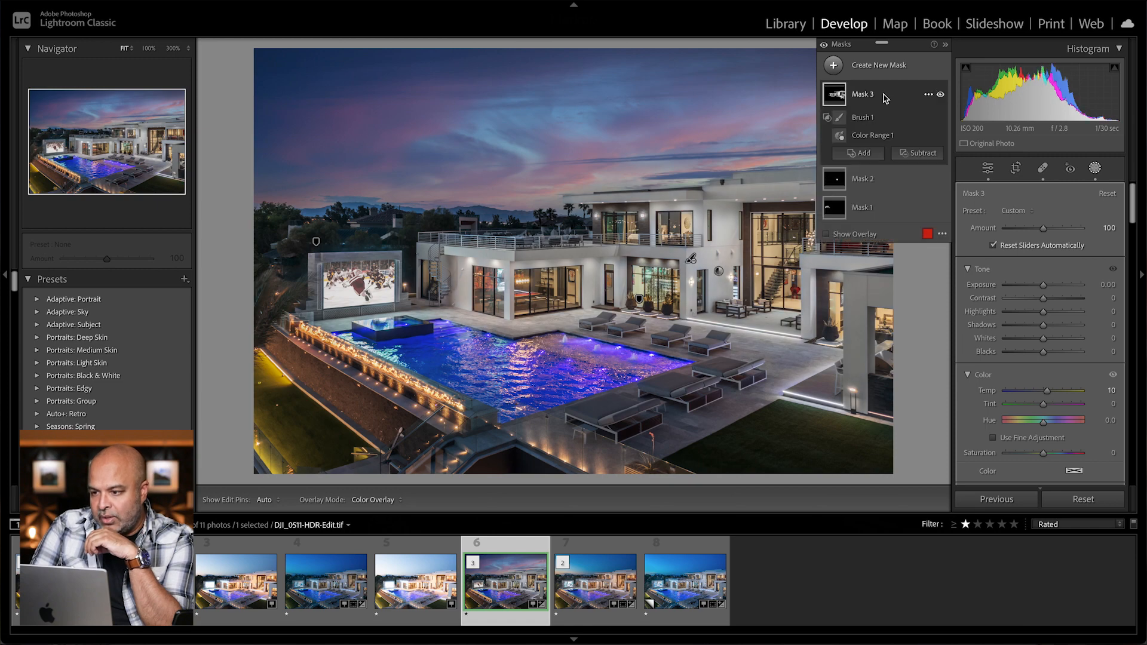
pyautogui.click(871, 137)
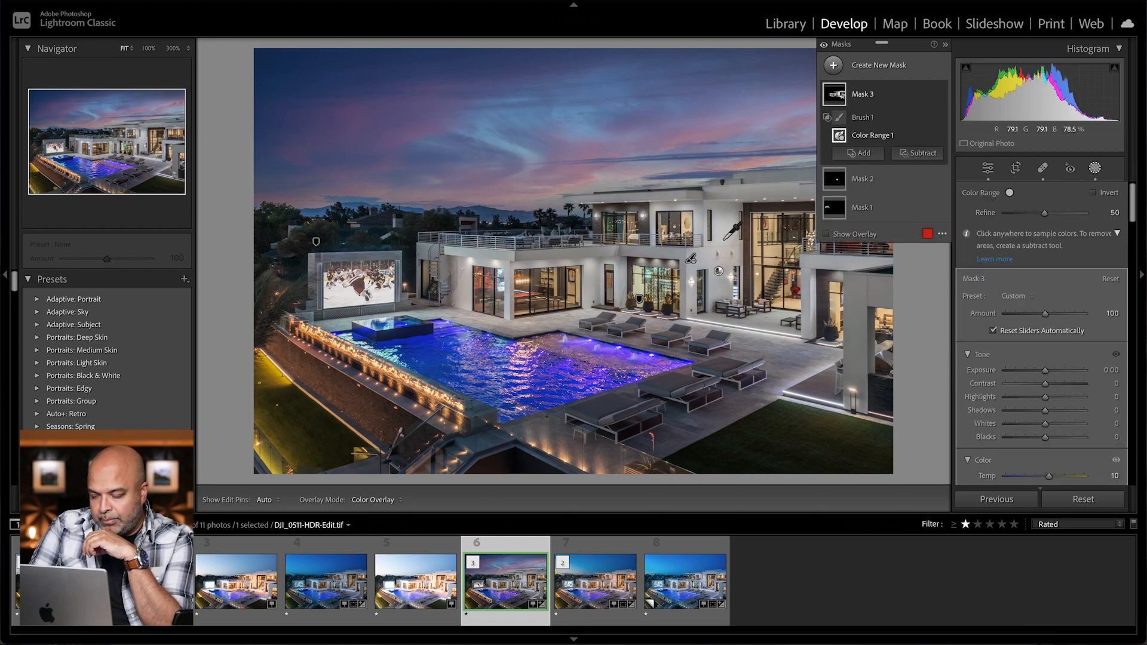
pyautogui.moveTo(1134, 215); pyautogui.dragTo(1134, 239)
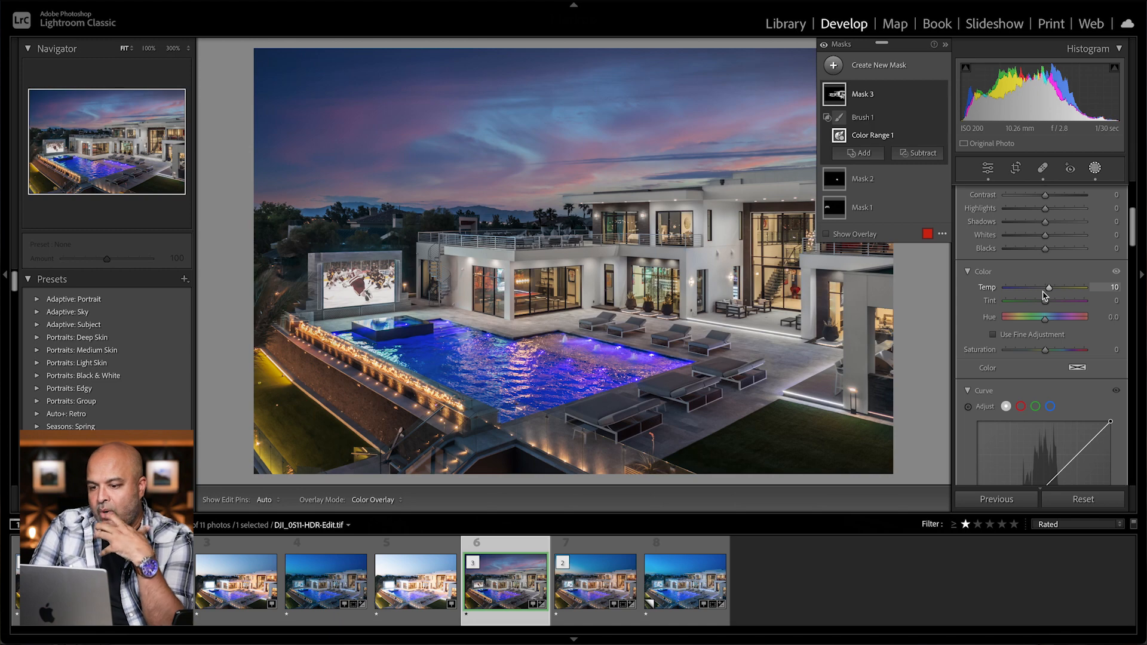
pyautogui.click(862, 122)
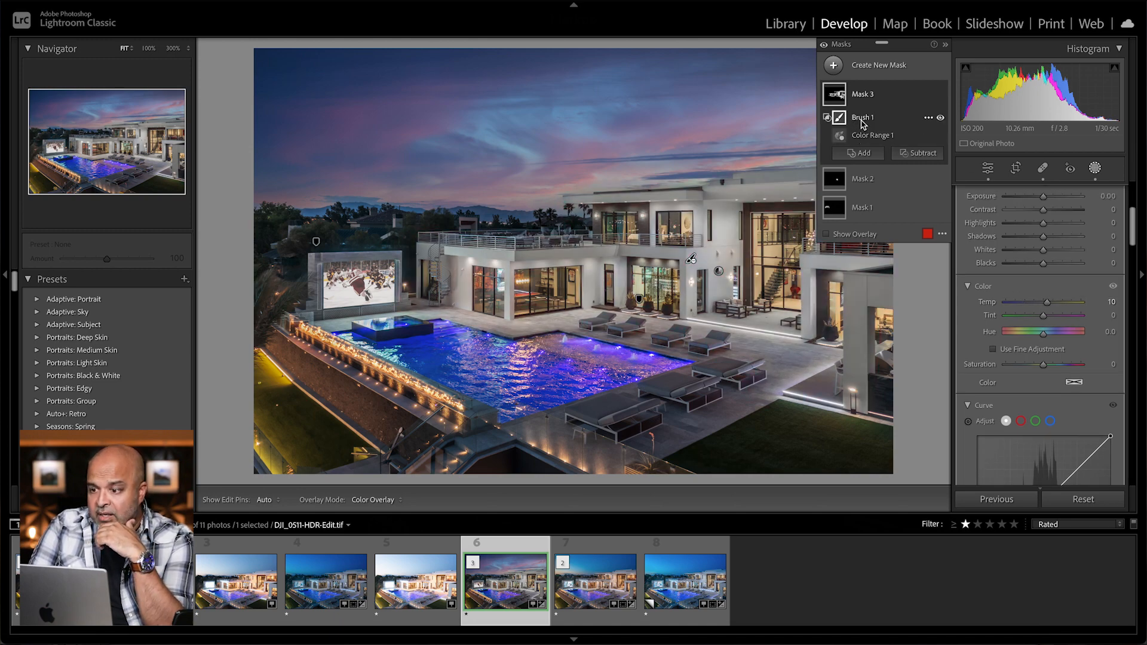
pyautogui.click(928, 118)
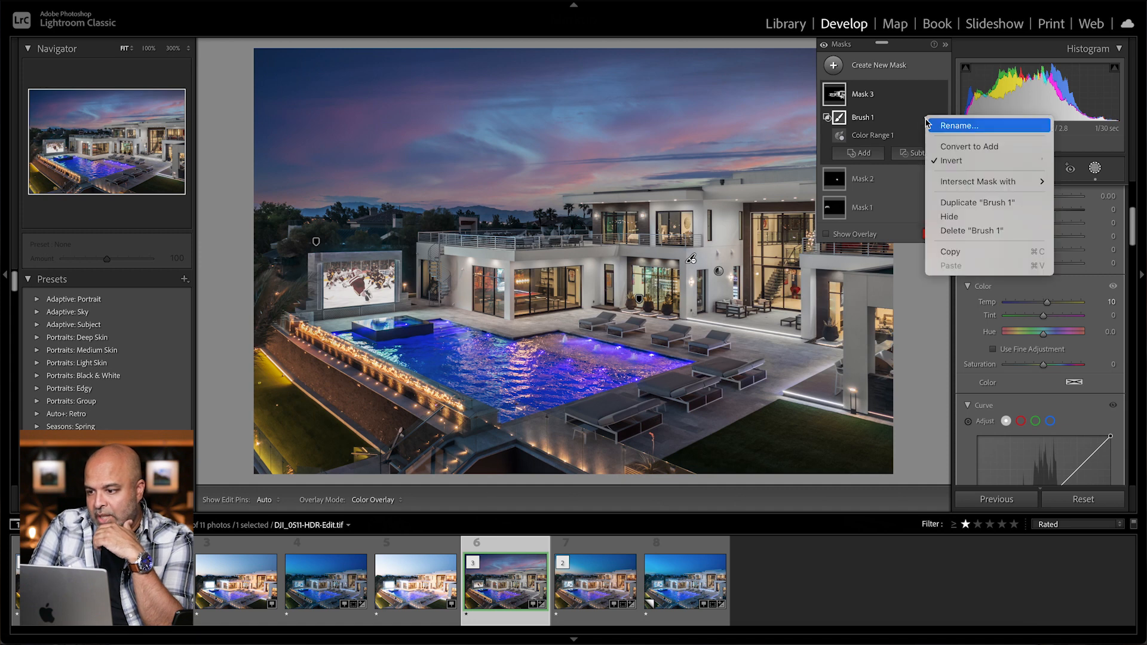
pyautogui.moveTo(963, 184)
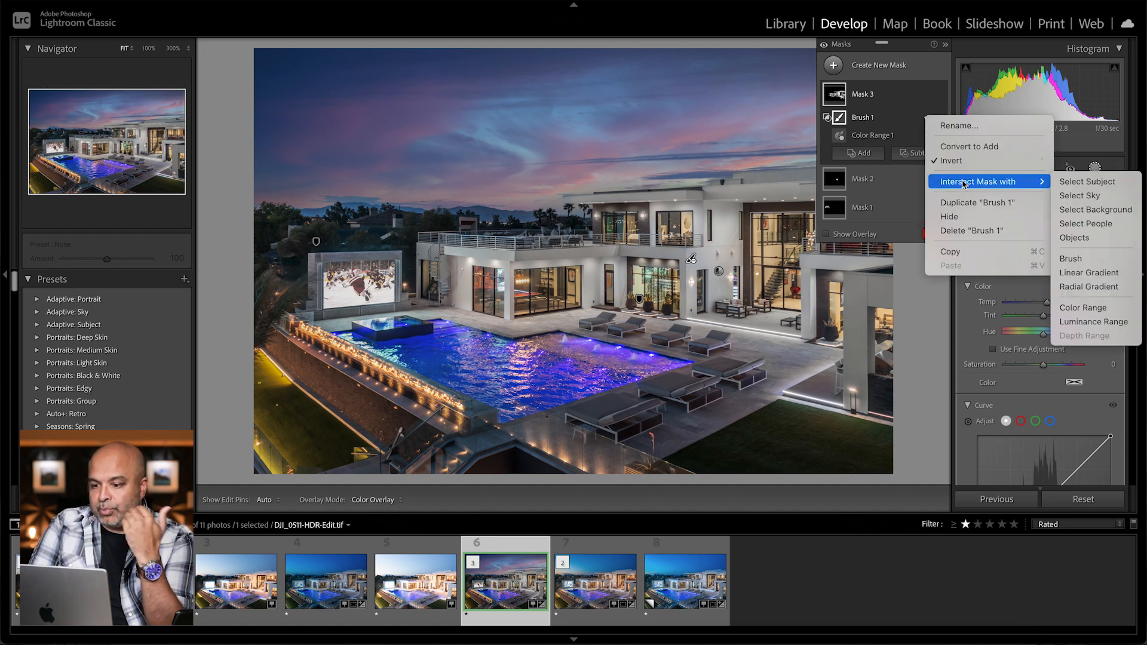
pyautogui.click(864, 122)
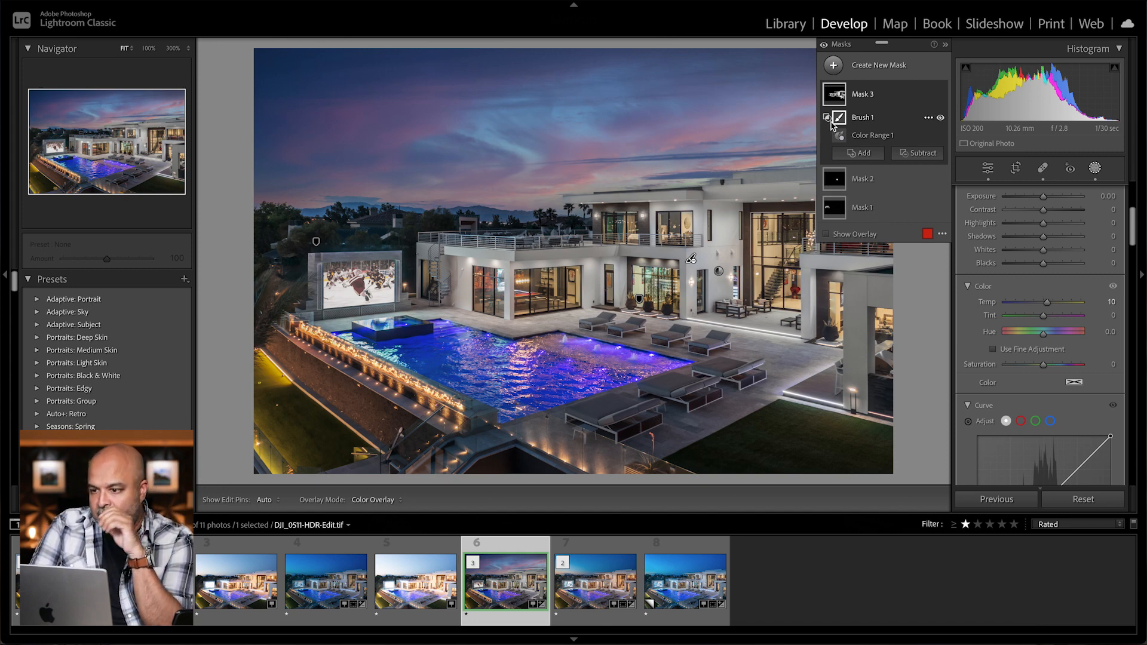
pyautogui.click(941, 118)
pyautogui.click(941, 118)
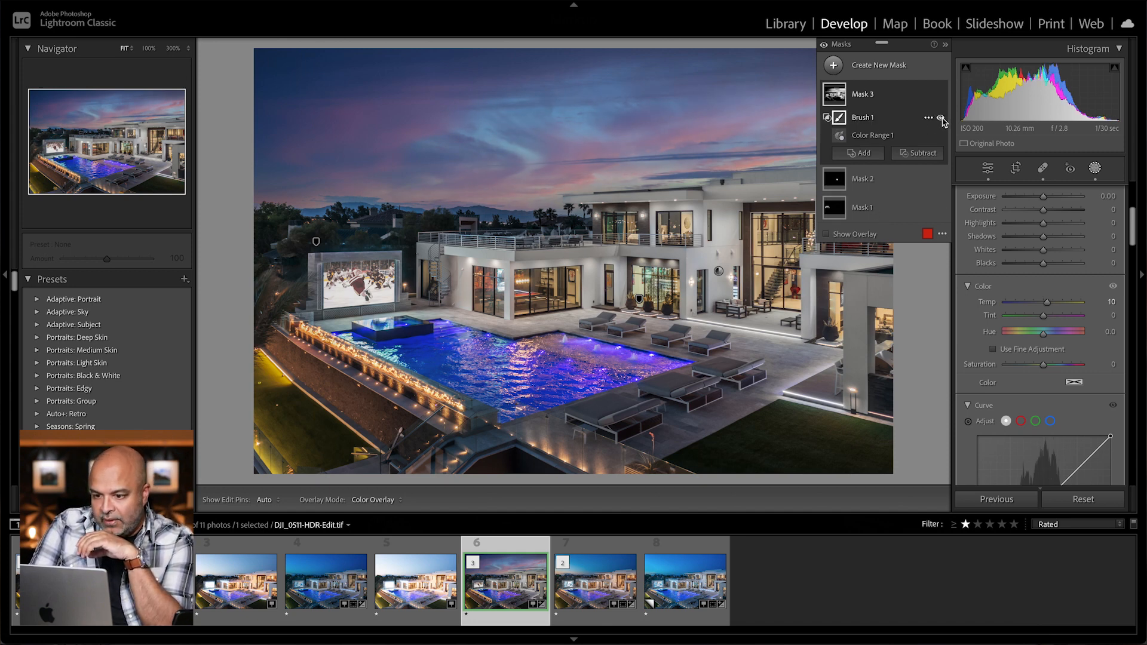
# Toggle the whole of Mask 3 off and on repeatedly to compare its overall effect, leaving it on.
pyautogui.click(941, 94)
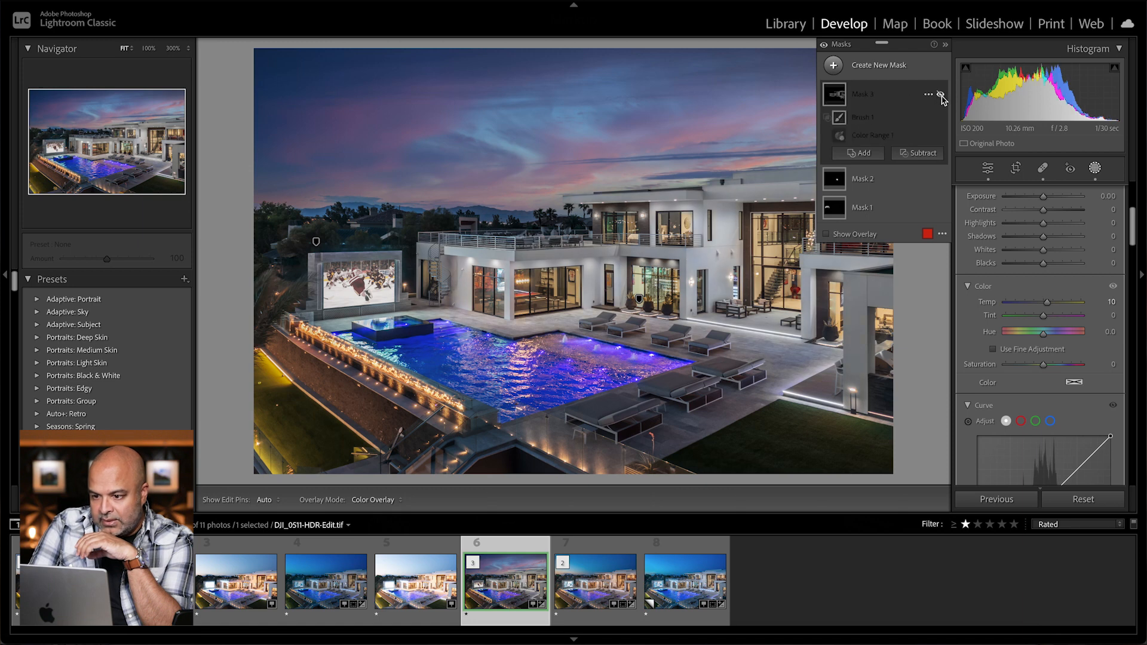
pyautogui.click(941, 94)
pyautogui.click(941, 94)
pyautogui.click(941, 94)
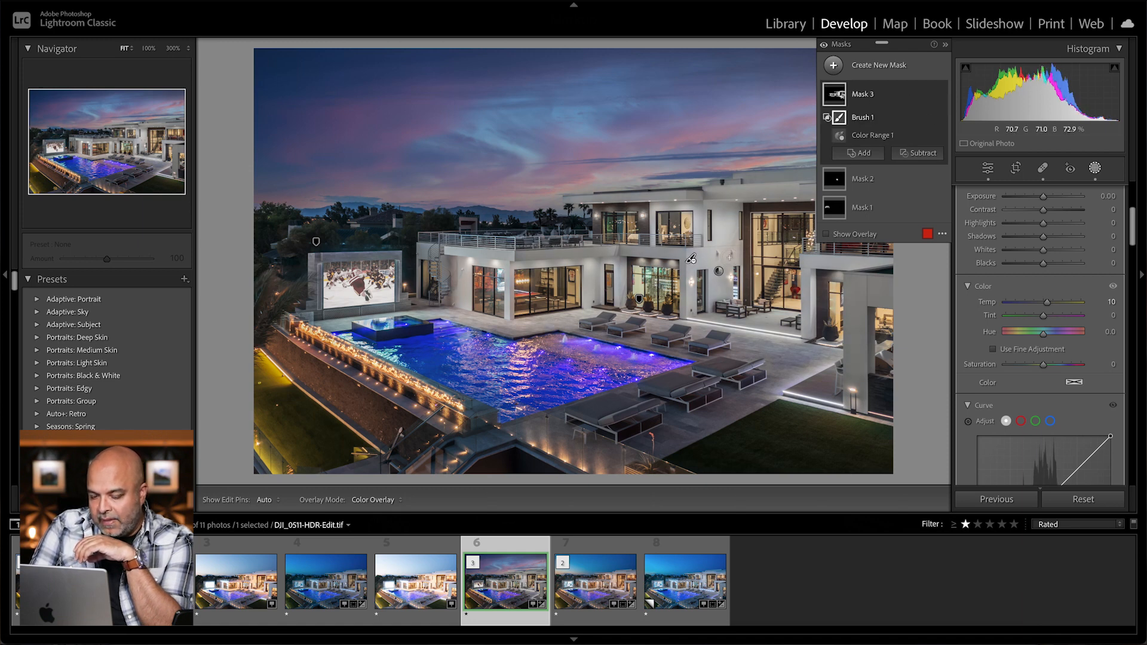
pyautogui.click(885, 70)
pyautogui.click(884, 70)
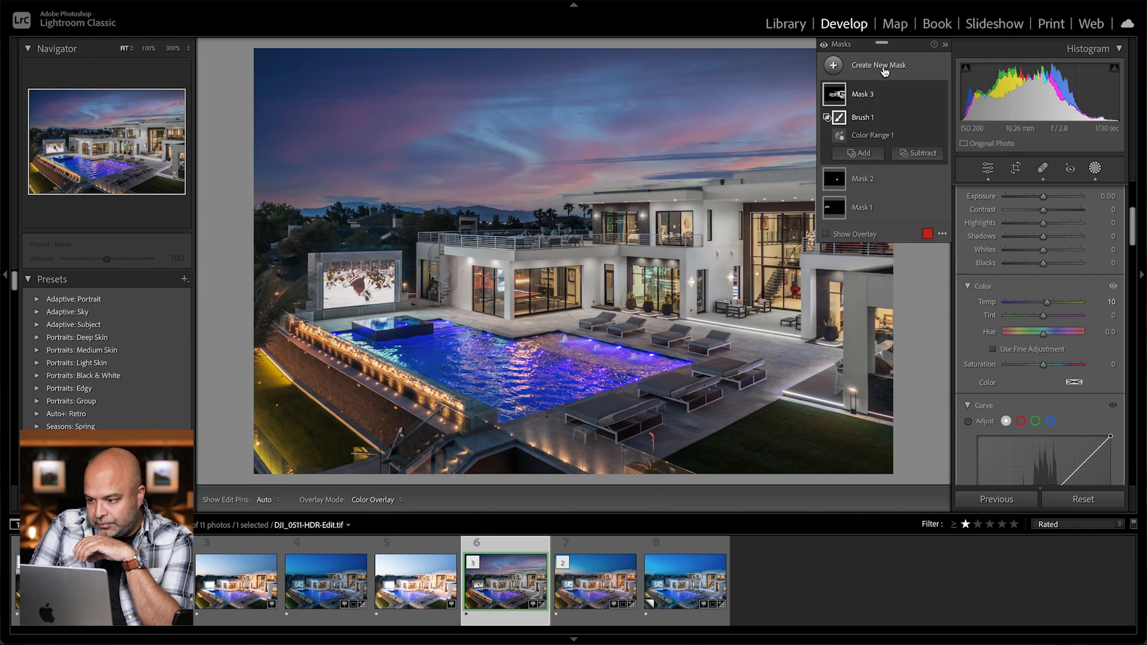
# Review the photo's global edit settings, Remove tool spots and Guided Upright transform settings.
pyautogui.click(988, 172)
pyautogui.scroll(-10, 1065, 256)
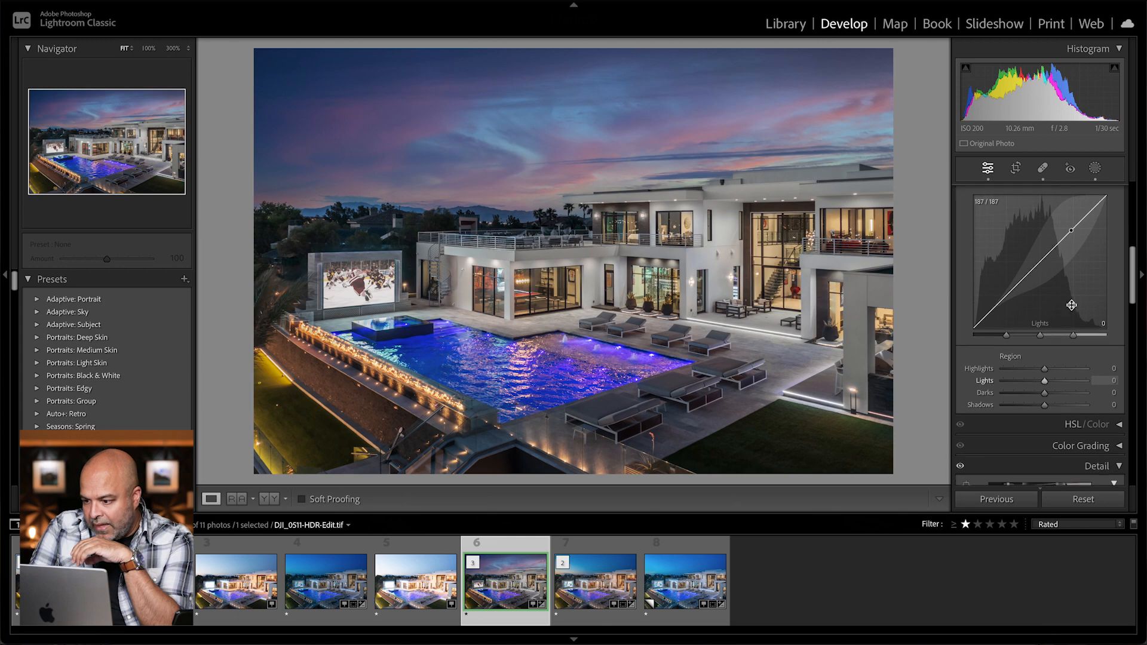
pyautogui.click(1043, 169)
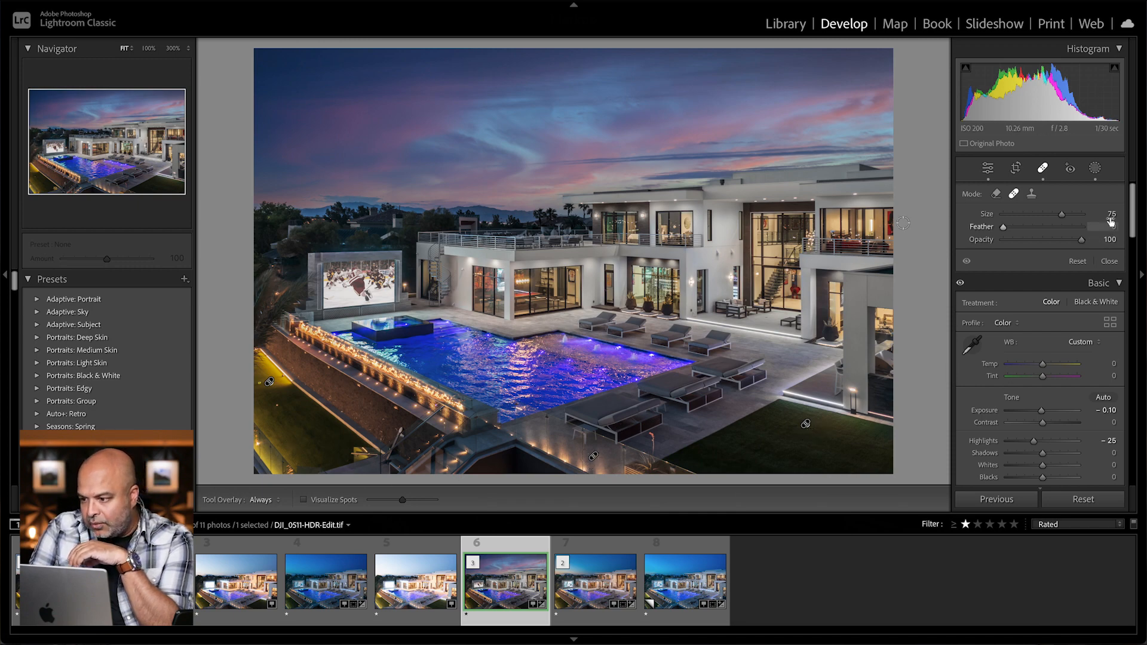
pyautogui.moveTo(1133, 211); pyautogui.dragTo(1136, 426)
pyautogui.click(972, 276)
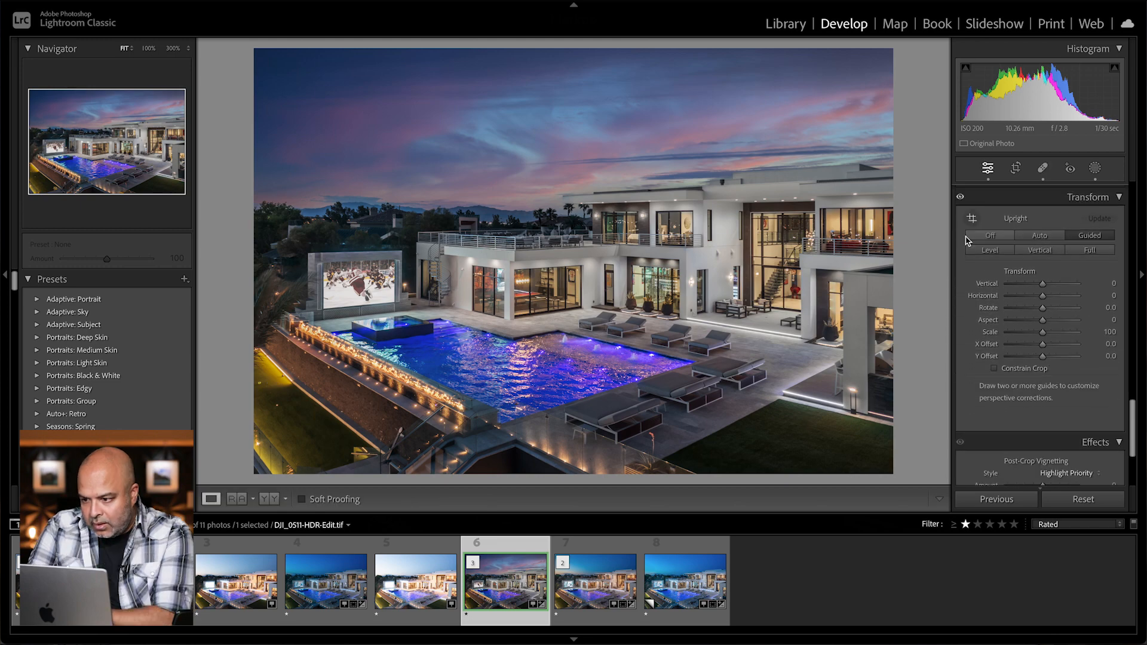
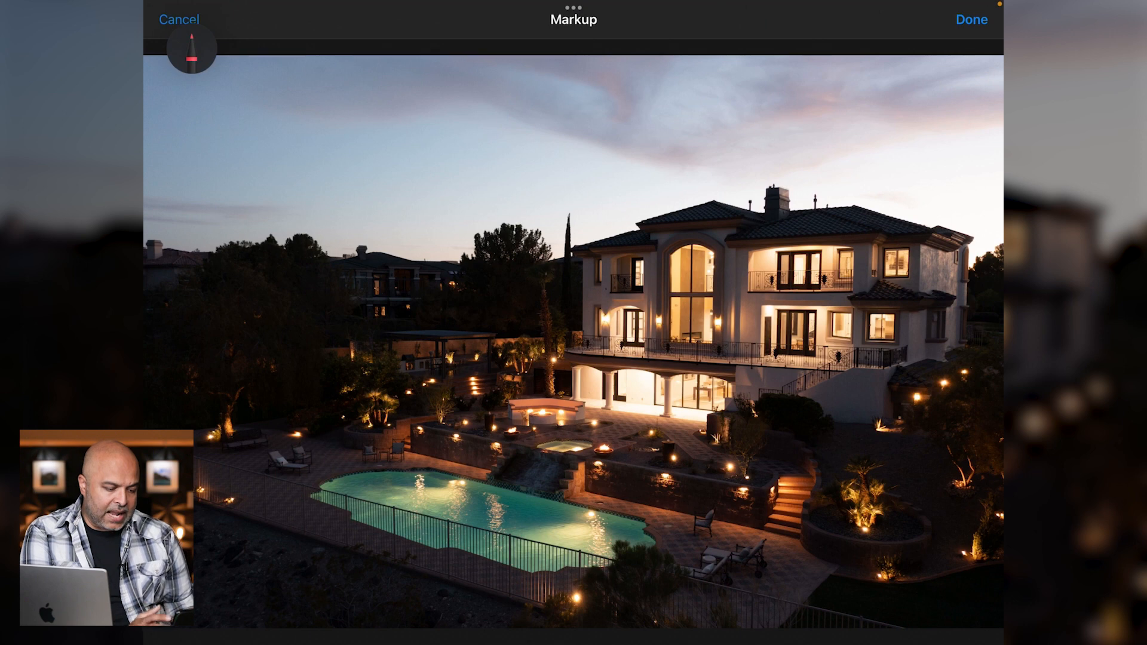
# In Markup, circle the lit house in red on the dark exposure and scribble over the surrounding trees, foreground, garden and sky.
pyautogui.moveTo(651, 428)
pyautogui.mouseDown()
pyautogui.moveTo(597, 396)
pyautogui.moveTo(774, 208)
pyautogui.moveTo(884, 421)
pyautogui.moveTo(598, 329)
pyautogui.mouseUp()
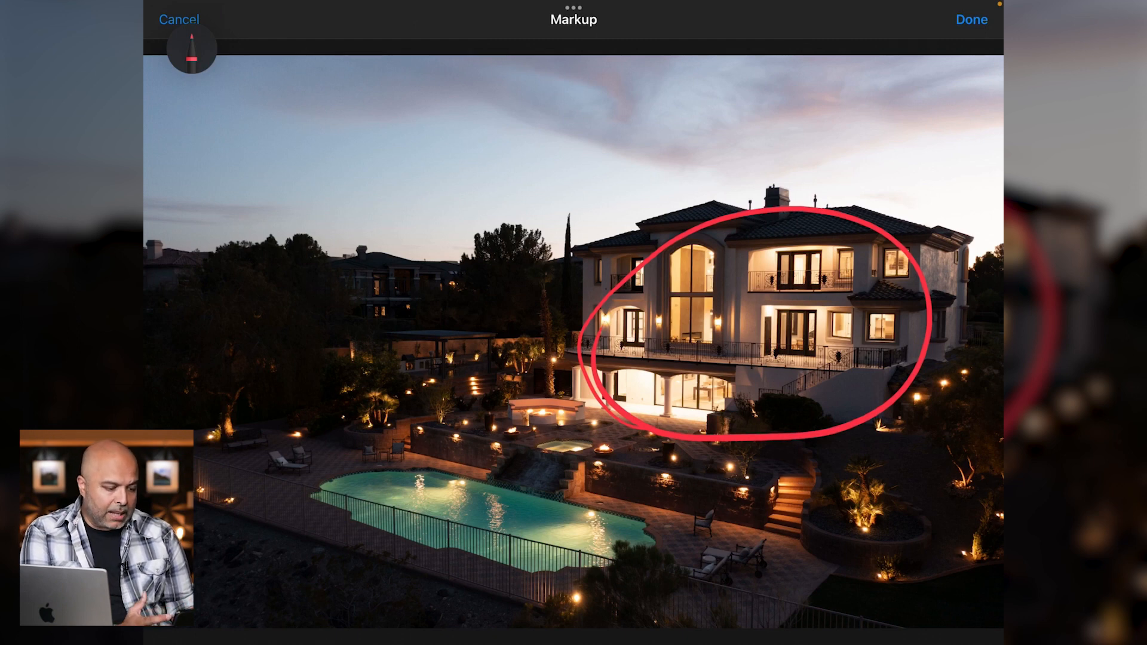
pyautogui.moveTo(520, 268)
pyautogui.mouseDown()
pyautogui.moveTo(439, 271)
pyautogui.moveTo(379, 425)
pyautogui.moveTo(215, 415)
pyautogui.mouseUp()
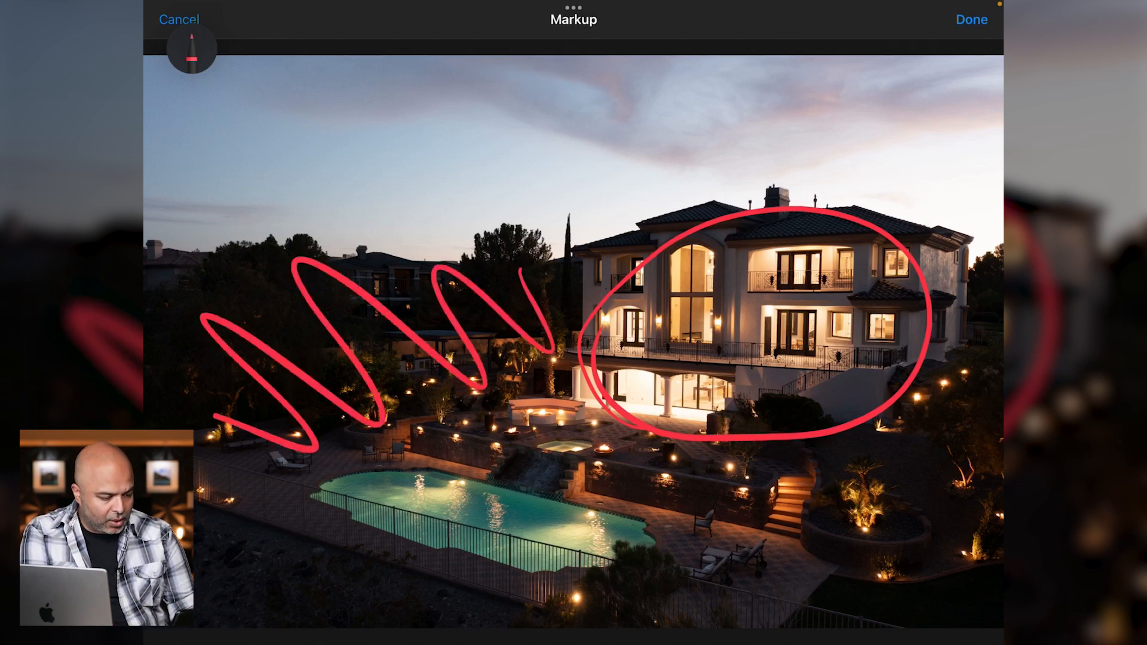
pyautogui.moveTo(221, 624)
pyautogui.mouseDown()
pyautogui.moveTo(296, 505)
pyautogui.moveTo(544, 597)
pyautogui.mouseUp()
pyautogui.moveTo(716, 549)
pyautogui.mouseDown()
pyautogui.moveTo(836, 538)
pyautogui.moveTo(956, 439)
pyautogui.mouseUp()
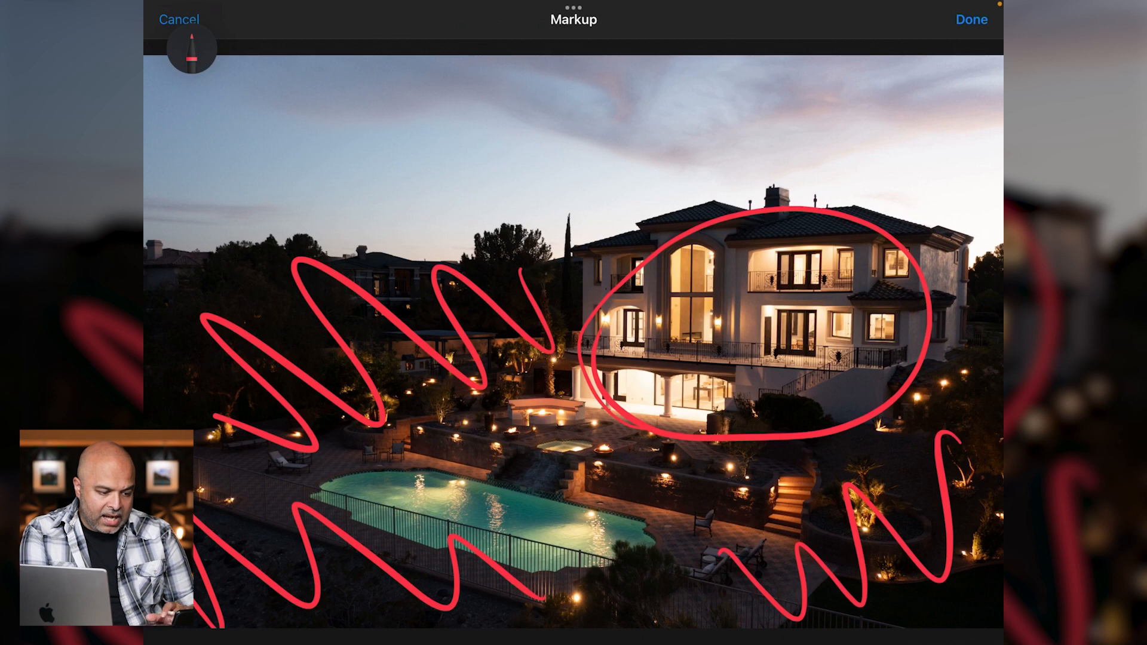
pyautogui.moveTo(190, 190)
pyautogui.mouseDown()
pyautogui.moveTo(434, 224)
pyautogui.moveTo(630, 179)
pyautogui.mouseUp()
pyautogui.moveTo(650, 87)
pyautogui.mouseDown()
pyautogui.moveTo(935, 126)
pyautogui.moveTo(956, 154)
pyautogui.mouseUp()
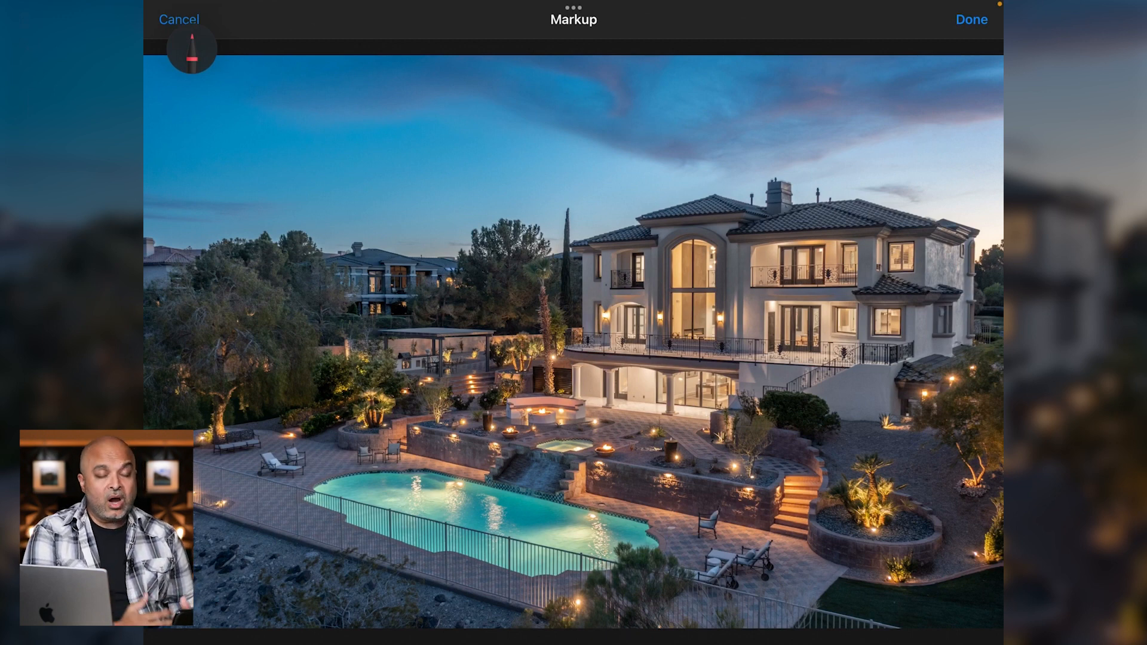
# On the brighter edited photo, circle the house in red and scribble over the trees, foreground, garden and sky around it.
pyautogui.moveTo(827, 428)
pyautogui.mouseDown()
pyautogui.moveTo(632, 427)
pyautogui.moveTo(544, 325)
pyautogui.moveTo(649, 231)
pyautogui.moveTo(819, 199)
pyautogui.moveTo(965, 314)
pyautogui.moveTo(823, 442)
pyautogui.moveTo(728, 430)
pyautogui.mouseUp()
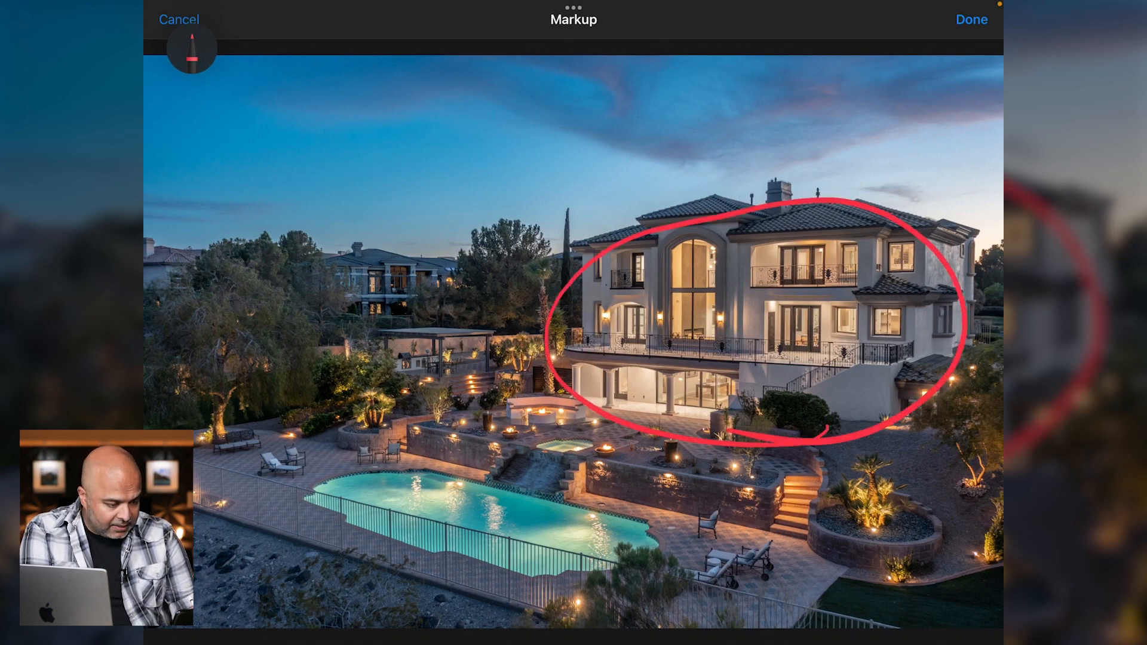
pyautogui.moveTo(517, 237)
pyautogui.mouseDown()
pyautogui.moveTo(509, 358)
pyautogui.moveTo(254, 263)
pyautogui.moveTo(155, 392)
pyautogui.mouseUp()
pyautogui.moveTo(200, 615)
pyautogui.mouseDown()
pyautogui.moveTo(275, 588)
pyautogui.moveTo(553, 625)
pyautogui.moveTo(582, 598)
pyautogui.mouseUp()
pyautogui.moveTo(792, 558)
pyautogui.mouseDown()
pyautogui.moveTo(853, 547)
pyautogui.moveTo(976, 457)
pyautogui.mouseUp()
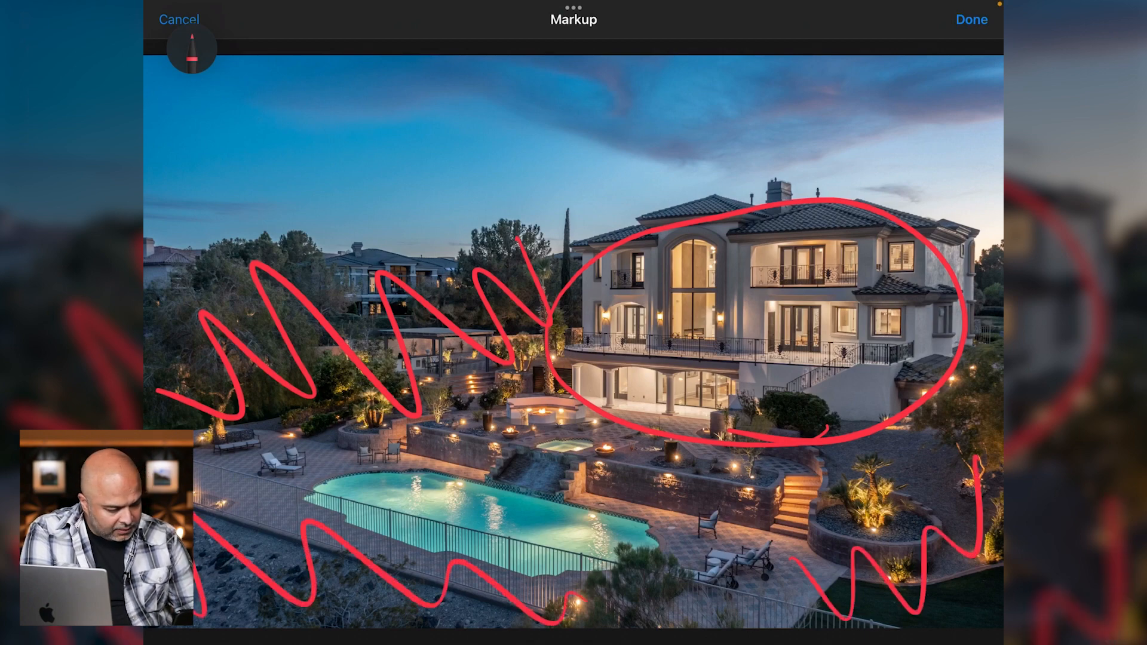
pyautogui.moveTo(224, 217)
pyautogui.mouseDown()
pyautogui.moveTo(340, 203)
pyautogui.moveTo(457, 235)
pyautogui.moveTo(532, 164)
pyautogui.moveTo(649, 167)
pyautogui.moveTo(724, 99)
pyautogui.moveTo(881, 184)
pyautogui.moveTo(927, 122)
pyautogui.mouseUp()
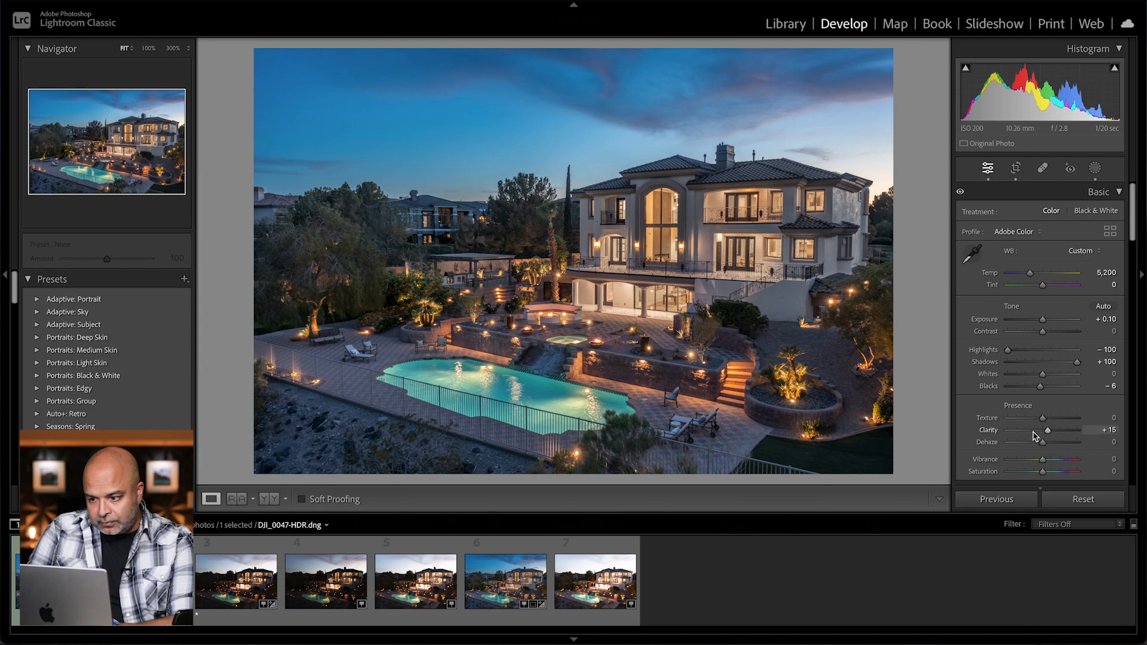
# Review the Basic adjustments of DJI_0047-HDR.dng in Lightroom Classic and bring up its list of masks.
pyautogui.moveTo(1133, 218); pyautogui.dragTo(1133, 224)
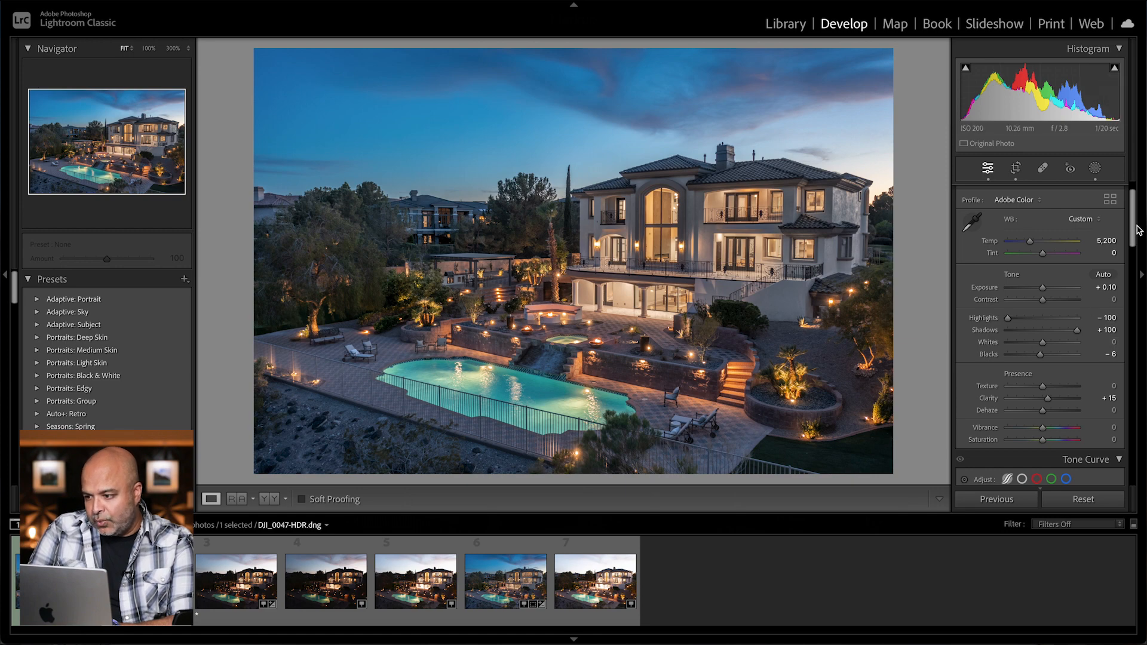
pyautogui.scroll(-2, 1132, 233)
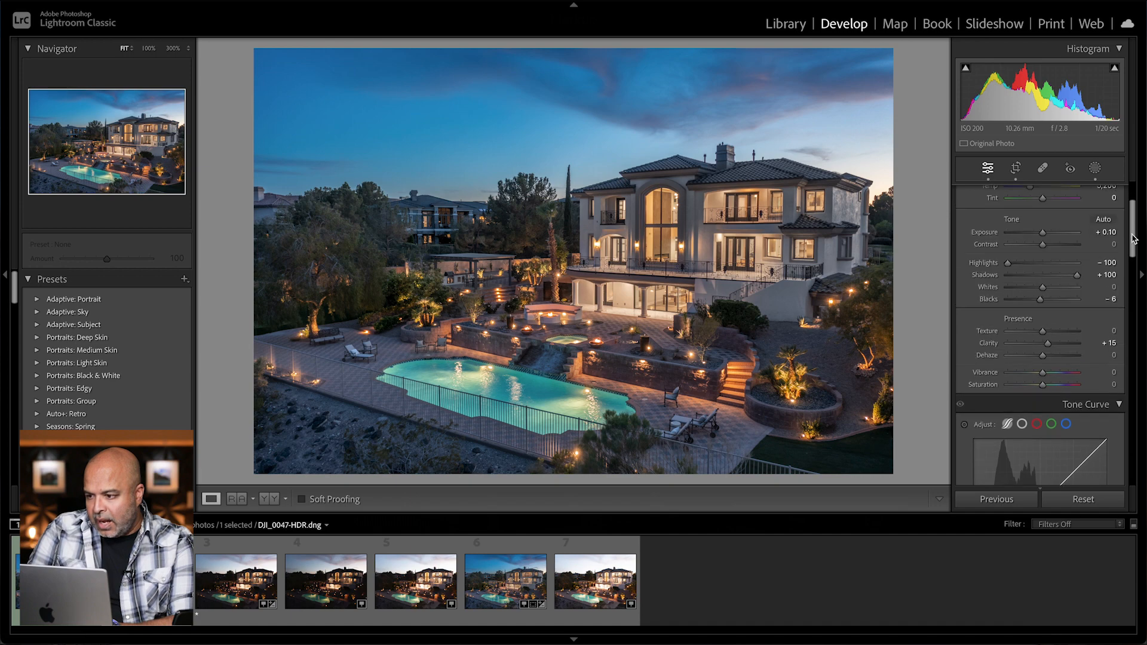
pyautogui.click(1094, 168)
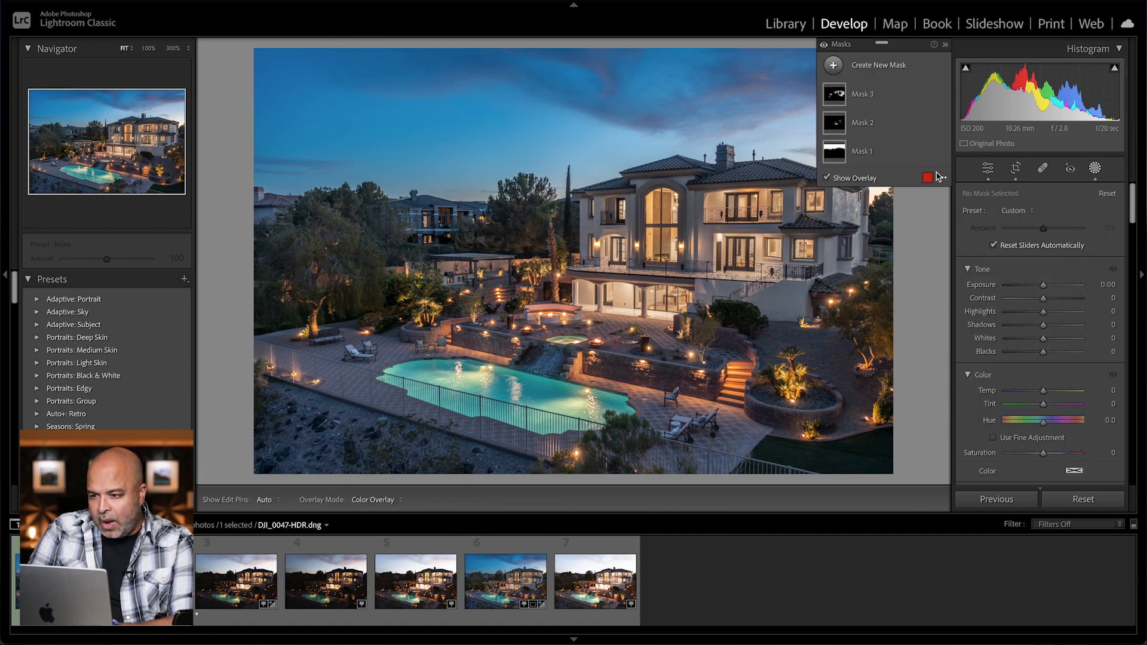
# Compare the photo with and without the sky adjustment of Mask 1.
pyautogui.click(875, 156)
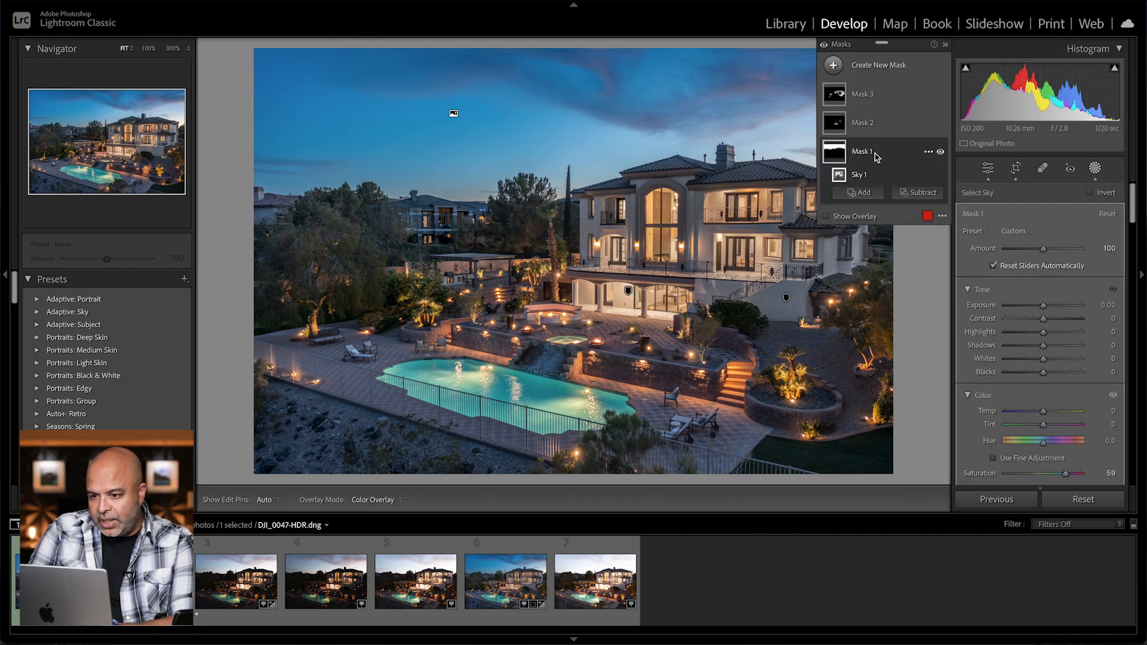
pyautogui.click(940, 153)
pyautogui.click(941, 152)
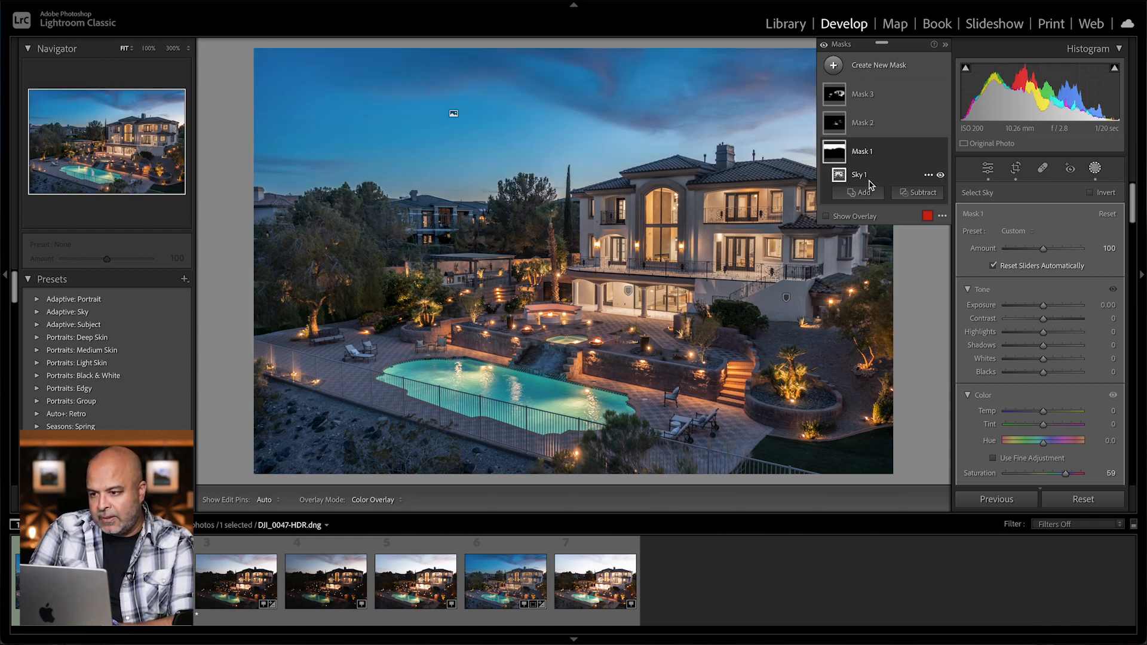
# Examine Mask 2's luminance range and tone settings, and compare the house's lower level with and without the mask.
pyautogui.click(888, 125)
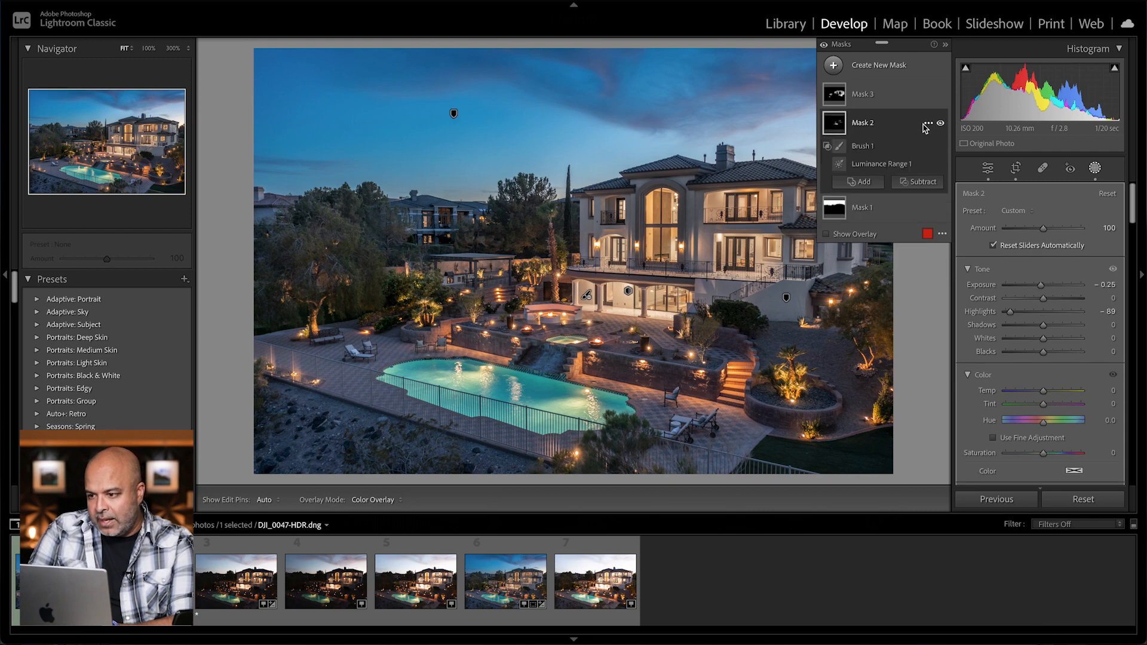
pyautogui.click(940, 125)
pyautogui.click(940, 126)
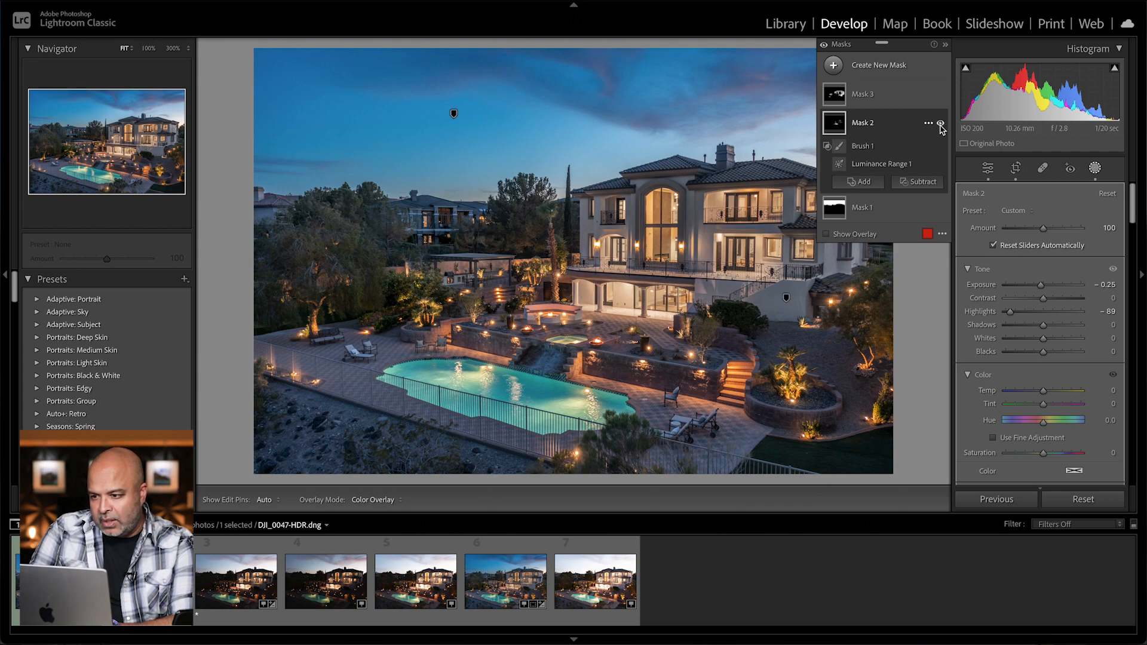
pyautogui.click(941, 125)
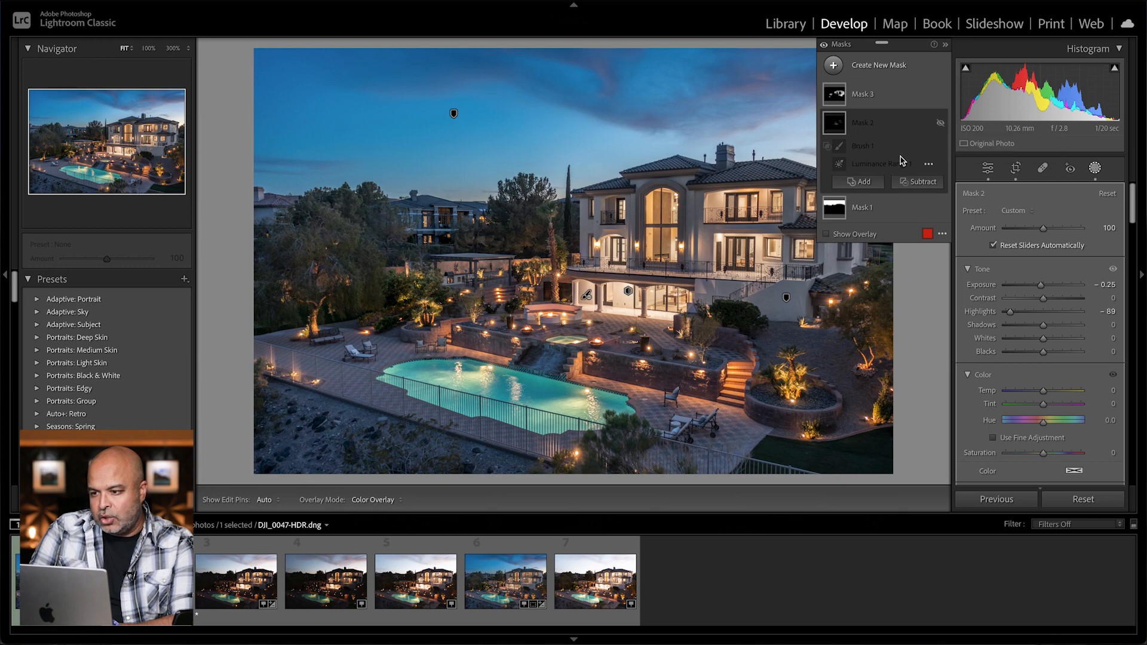
pyautogui.click(941, 125)
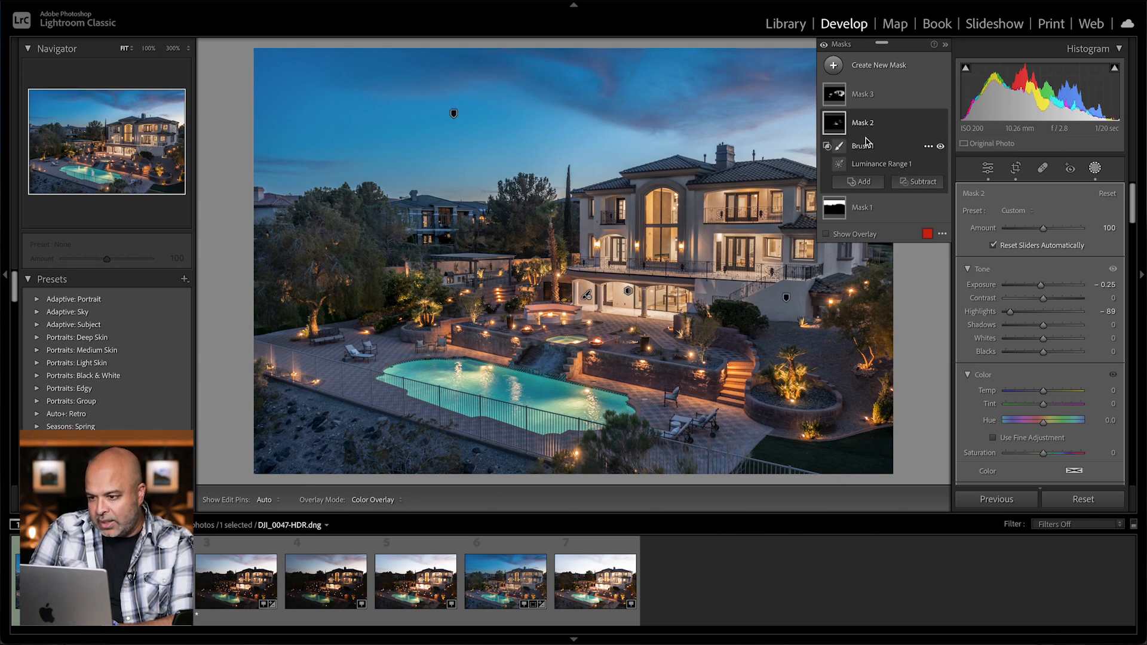
pyautogui.click(868, 166)
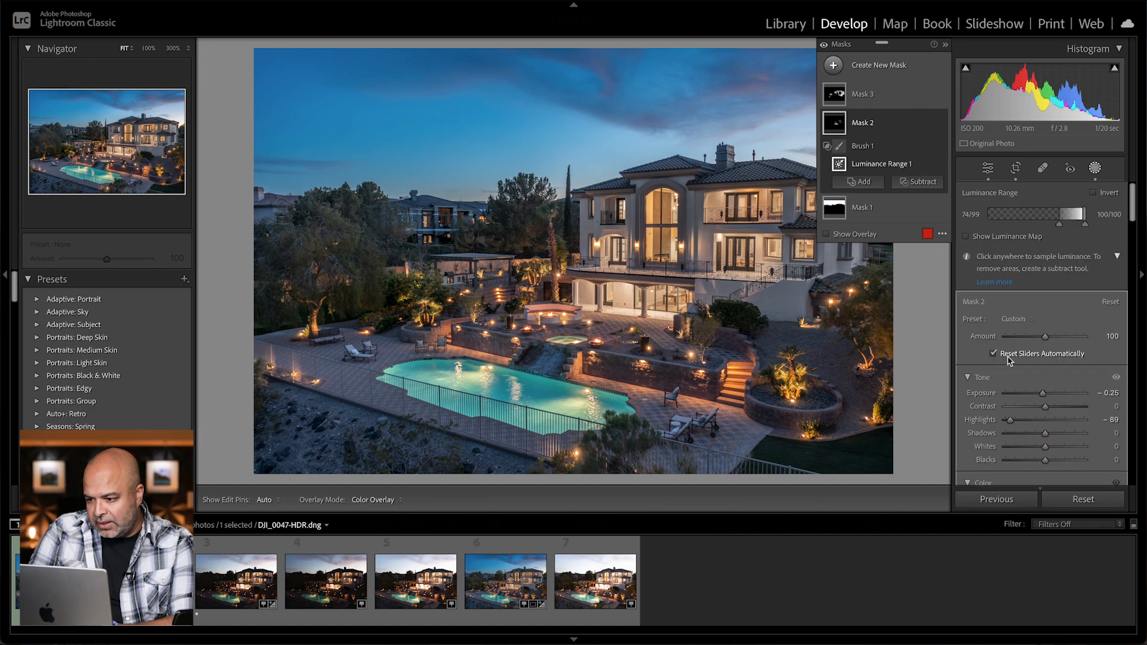
pyautogui.scroll(-2, 995, 355)
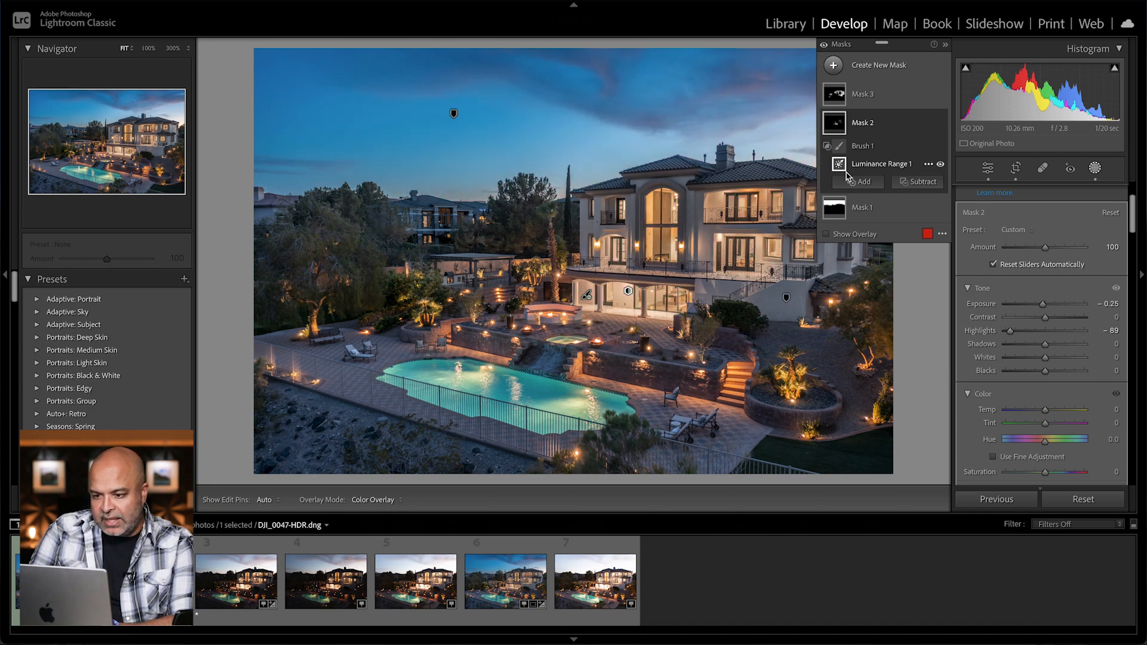
pyautogui.click(940, 124)
pyautogui.click(940, 124)
pyautogui.click(940, 124)
pyautogui.click(940, 125)
# Select Mask 3 and compare the house walls with and without its saturation adjustment.
pyautogui.click(902, 99)
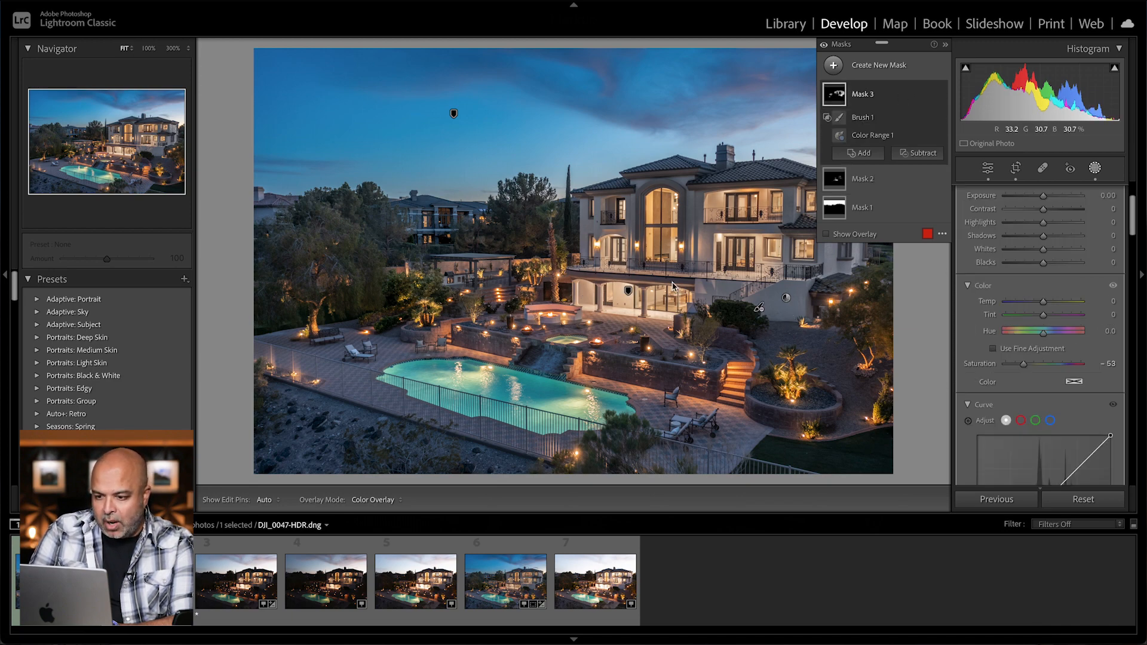
pyautogui.click(941, 98)
pyautogui.click(940, 97)
pyautogui.click(881, 100)
pyautogui.doubleClick(880, 96)
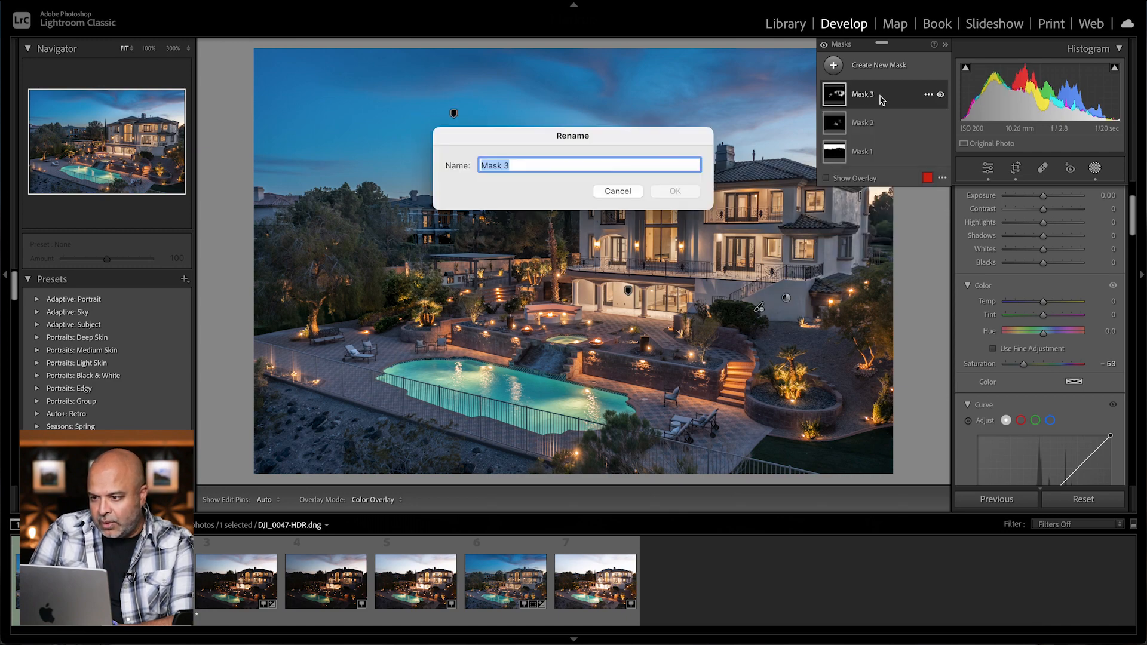
pyautogui.click(617, 192)
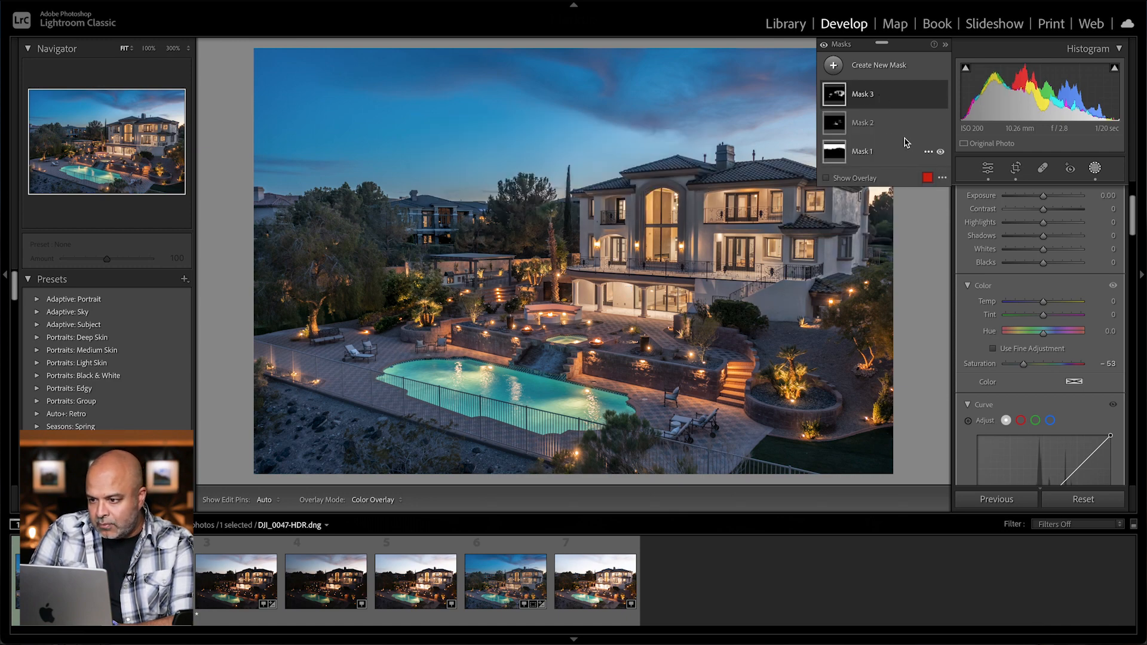
# Examine Mask 3's color range component, overlay and before/after effect on the house, and close masking.
pyautogui.click(894, 90)
pyautogui.click(873, 136)
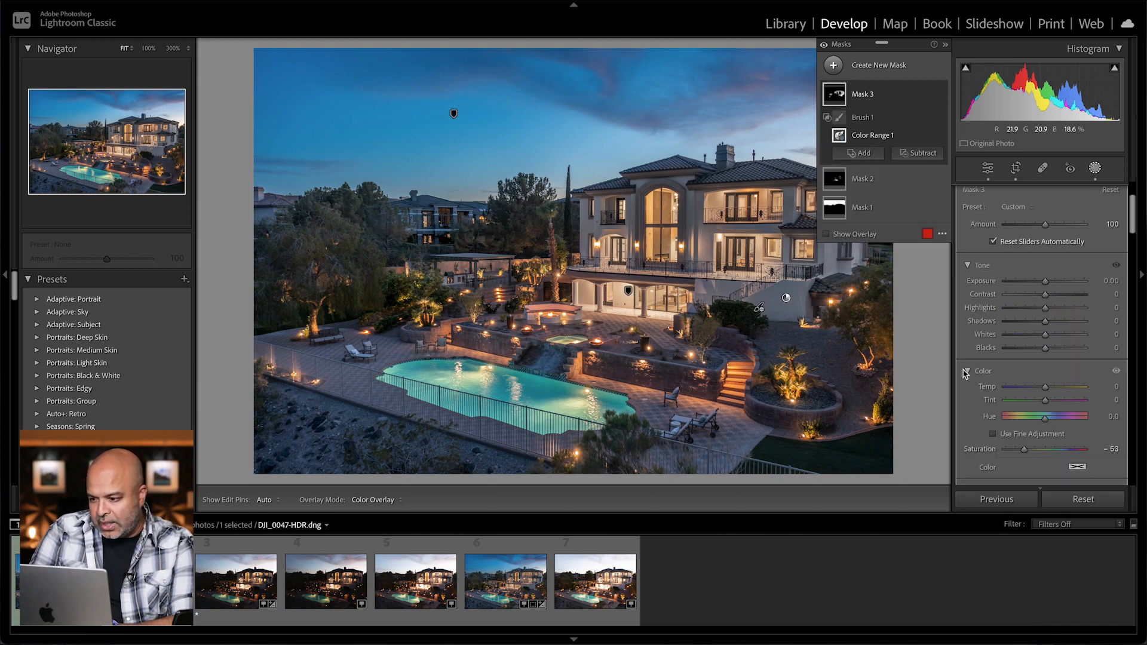
pyautogui.click(941, 95)
pyautogui.click(941, 95)
pyautogui.moveTo(840, 101)
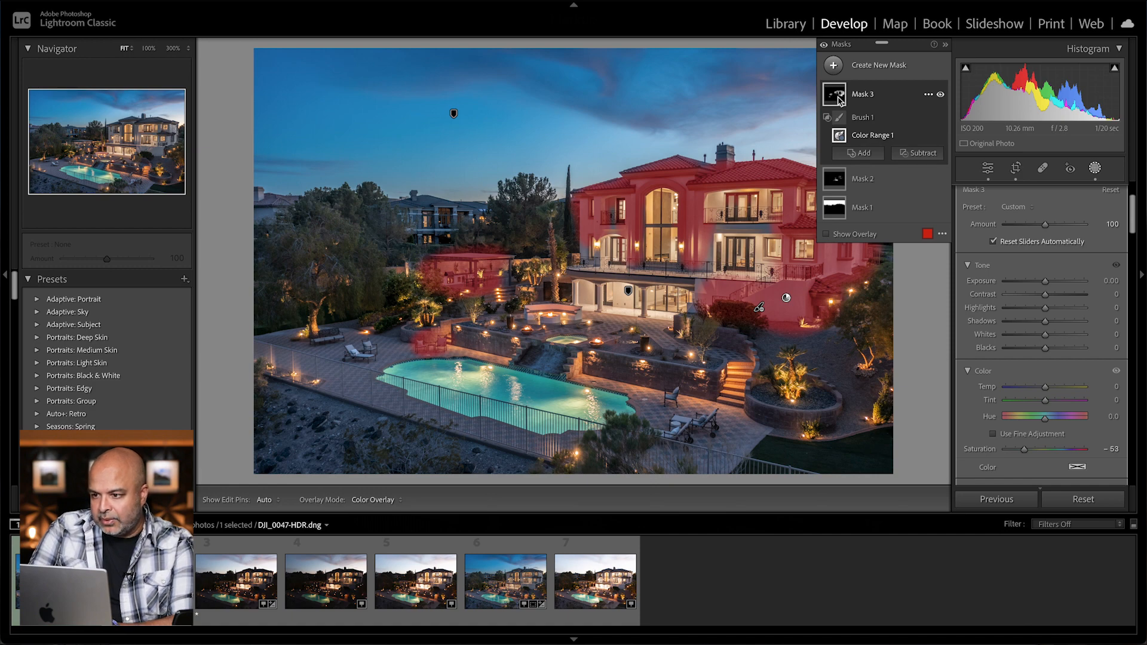
pyautogui.click(941, 95)
pyautogui.click(941, 95)
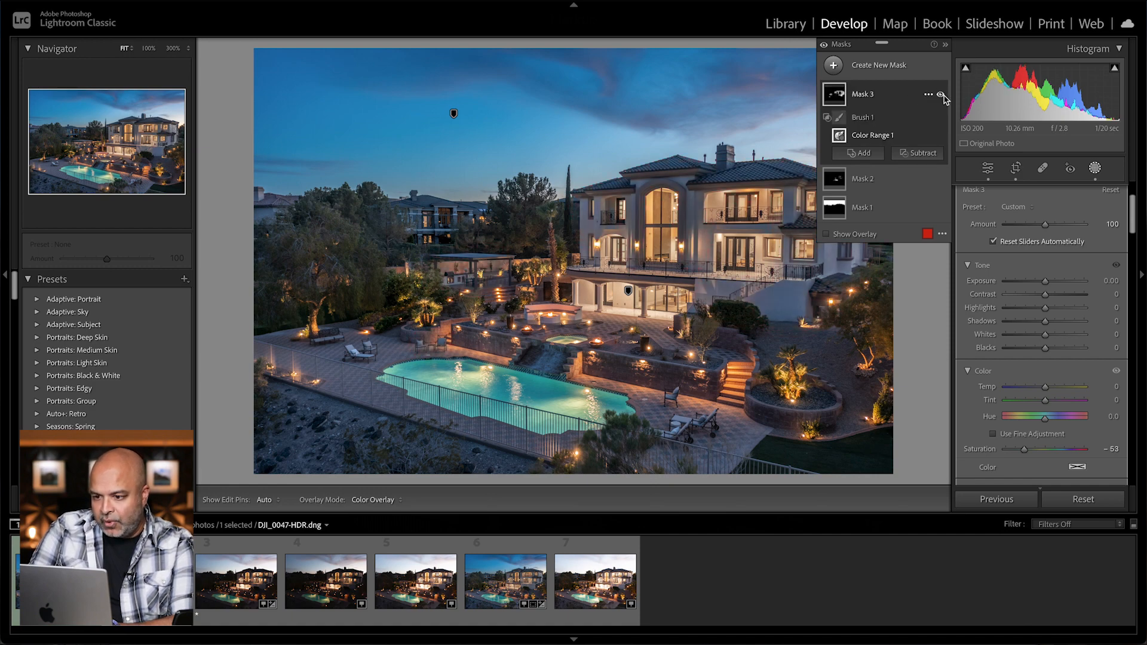
pyautogui.click(878, 77)
pyautogui.click(878, 77)
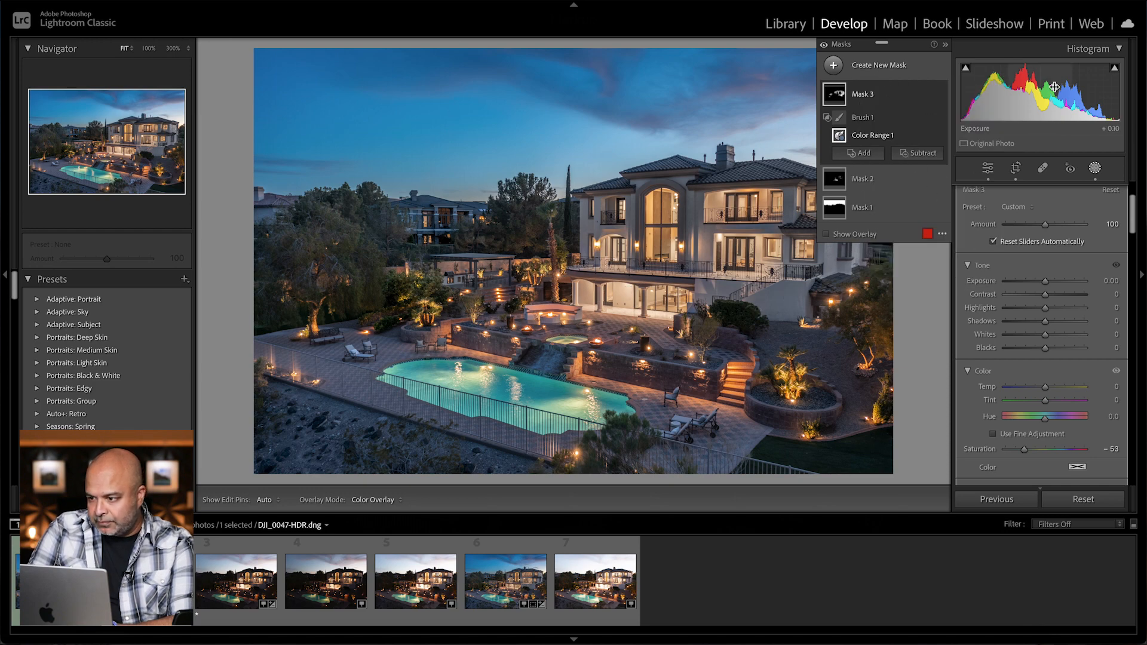
pyautogui.click(1096, 169)
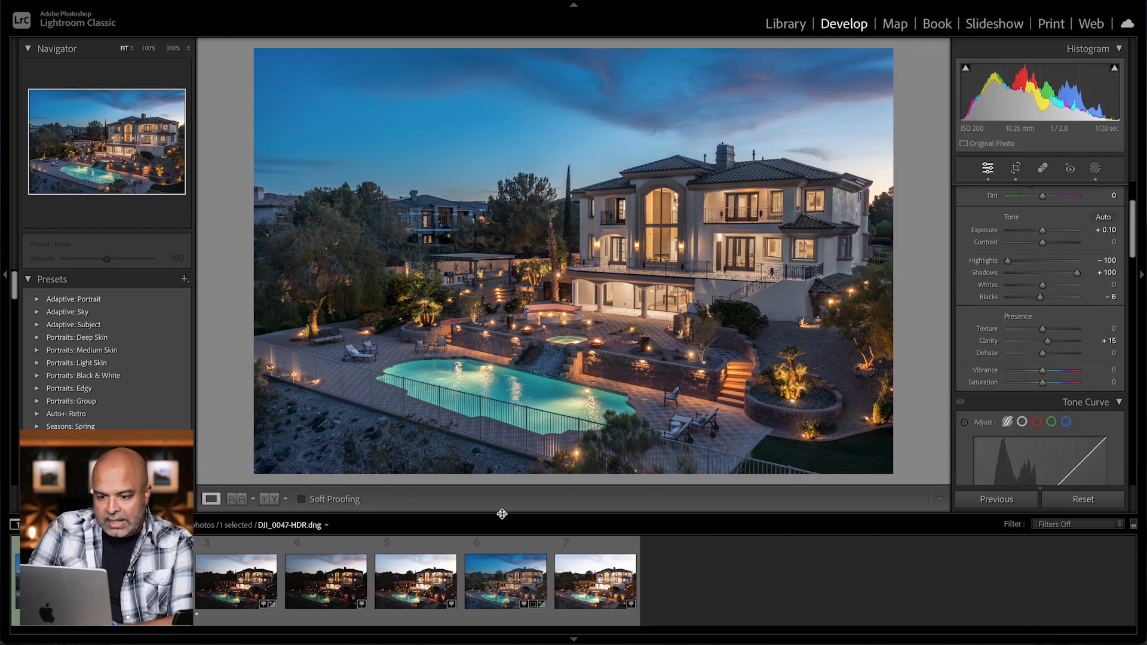
# Open the layered DJI_0047-HDR-Edit.tif, the first photo in the filmstrip, in Adobe Photoshop 2023.
pyautogui.click(499, 595)
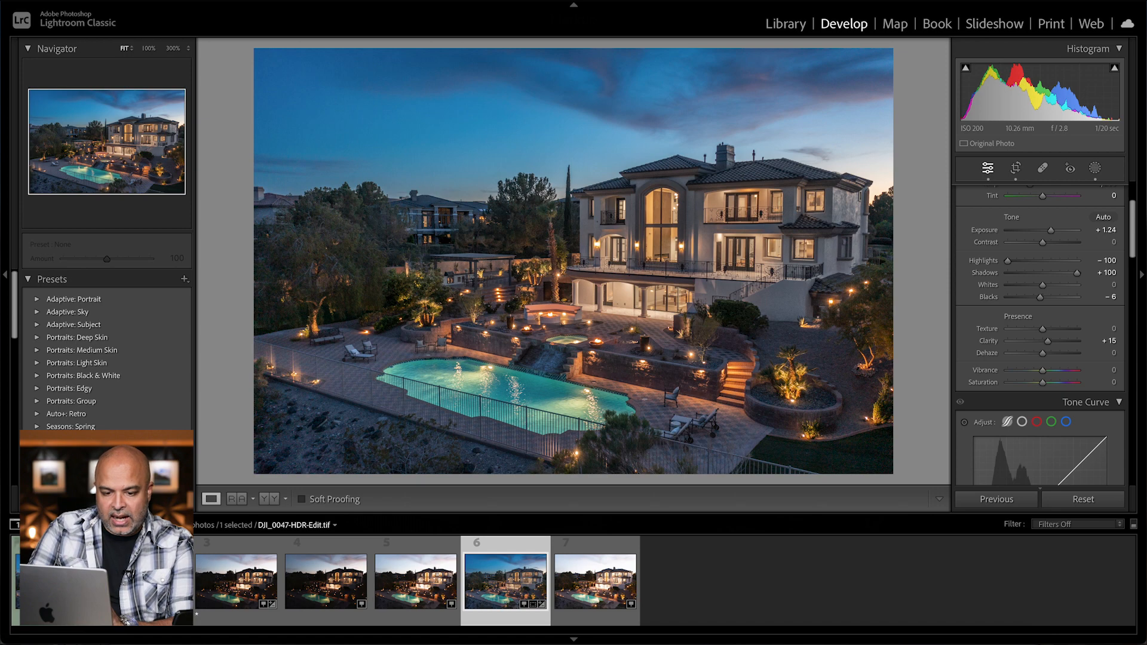
pyautogui.click(146, 582)
pyautogui.rightClick(59, 581)
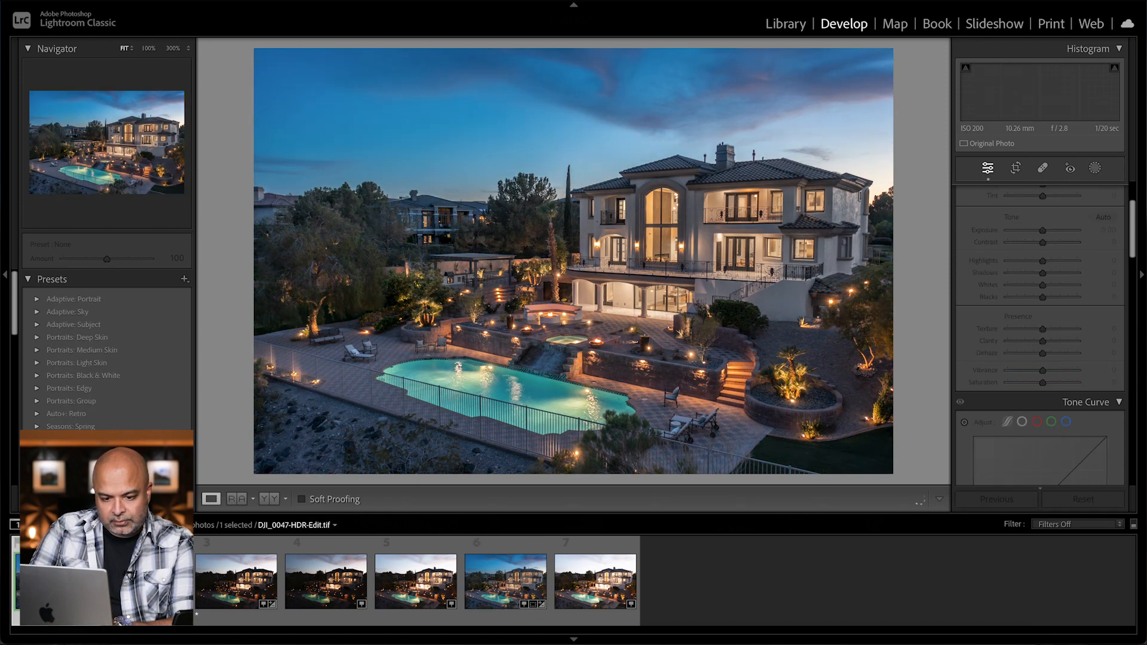
pyautogui.moveTo(169, 315)
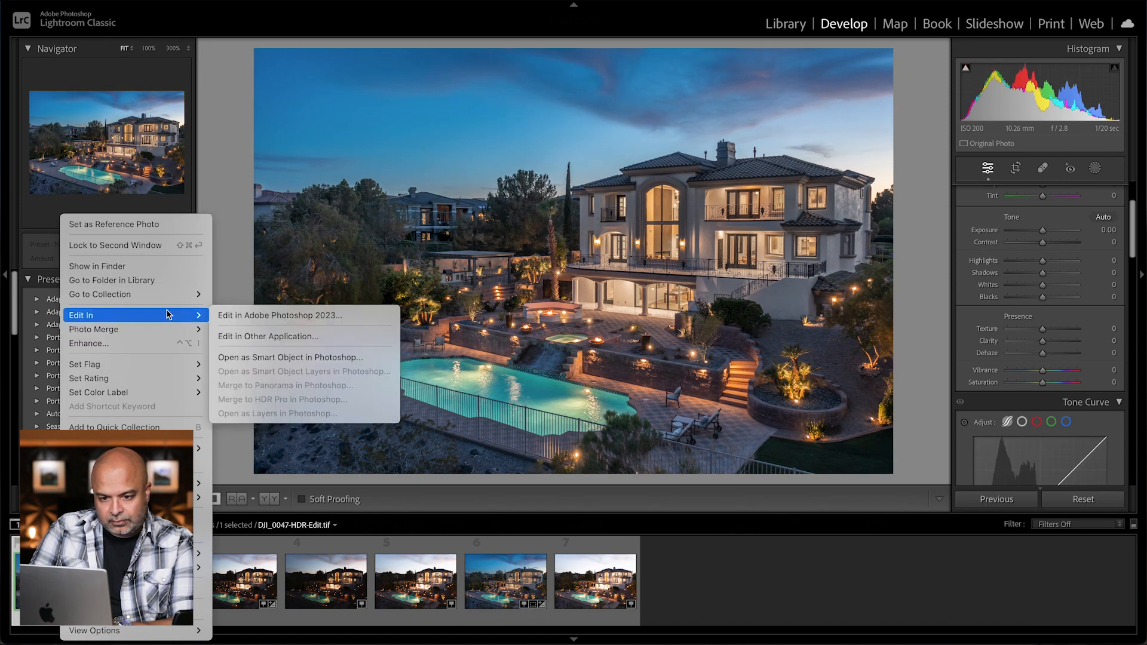
pyautogui.click(263, 317)
pyautogui.click(657, 292)
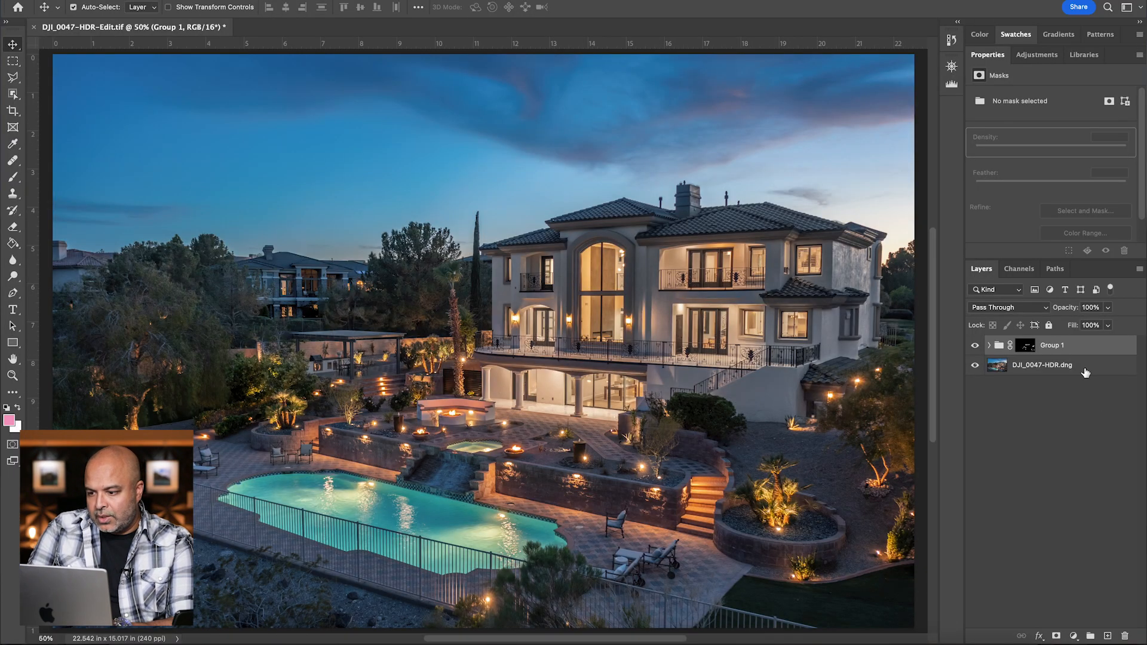
# Compare the image with and without the masked Group 1 above the DJI_0047-HDR.dng layer.
pyautogui.click(1086, 370)
pyautogui.click(975, 345)
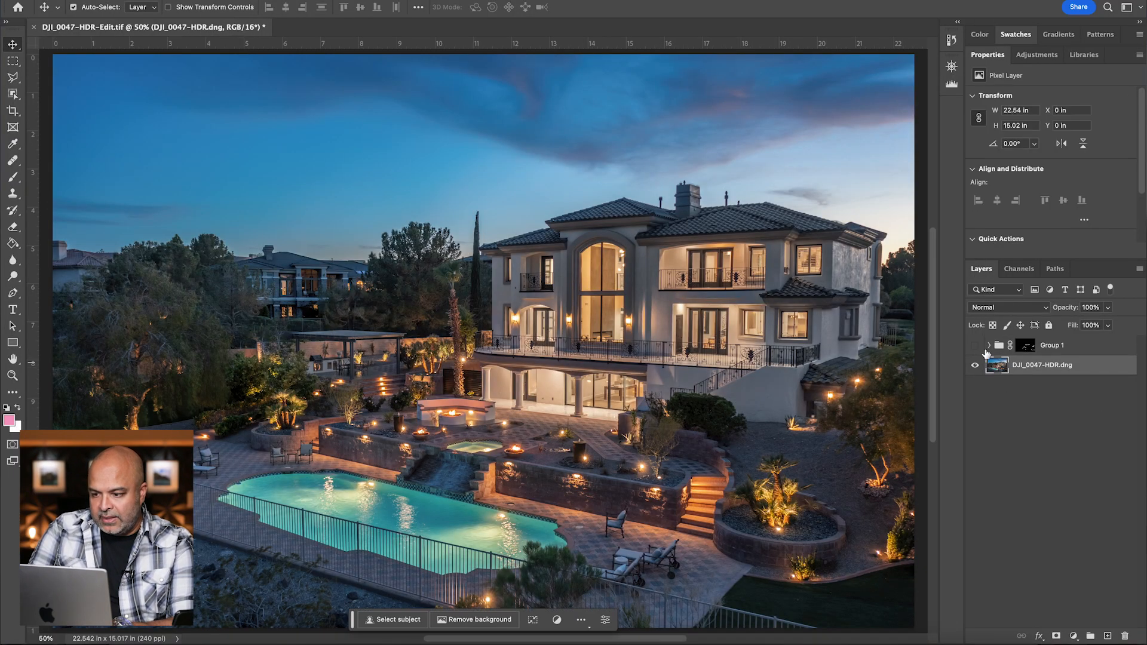
pyautogui.click(978, 345)
pyautogui.click(989, 347)
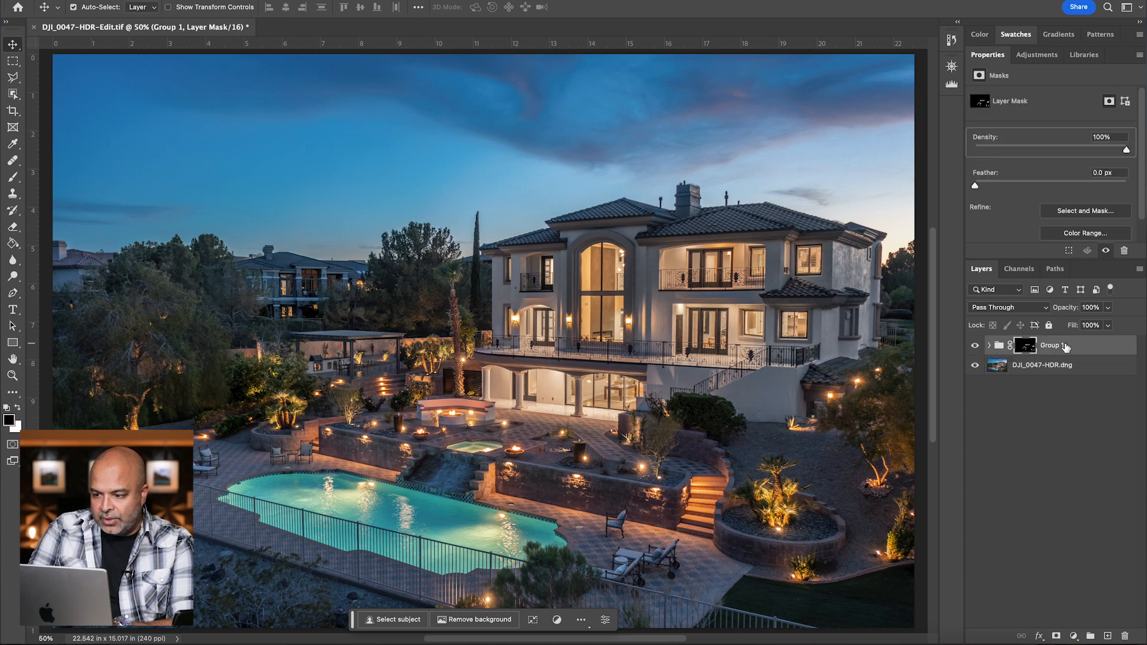
pyautogui.click(976, 346)
pyautogui.click(976, 346)
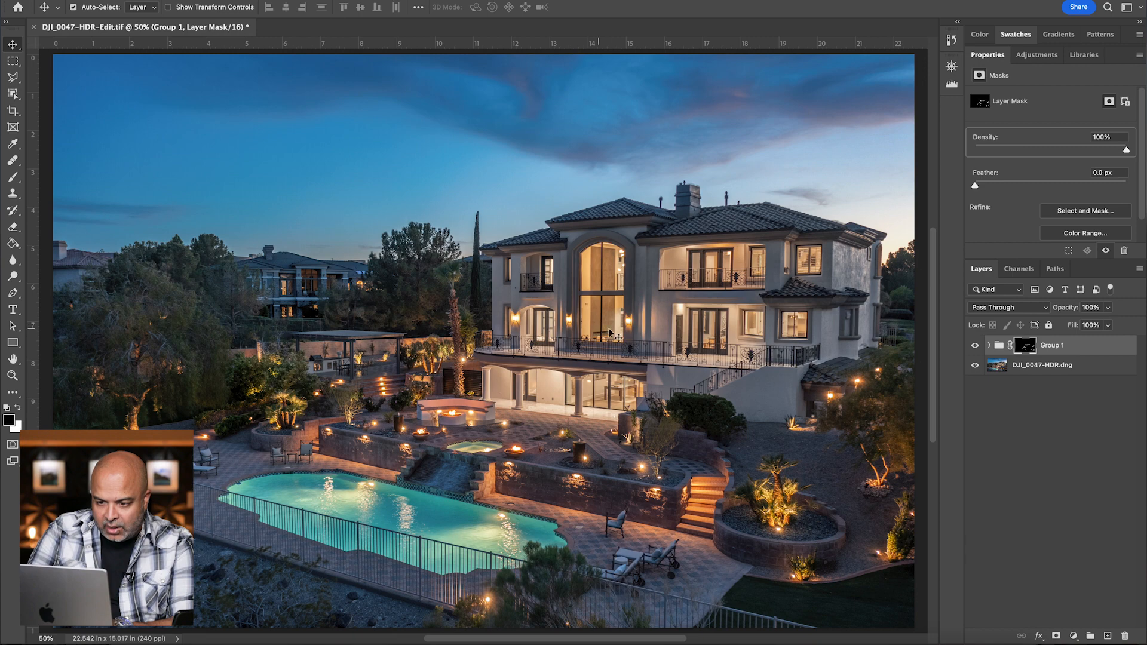
pyautogui.click(975, 347)
pyautogui.click(975, 347)
pyautogui.click(975, 347)
pyautogui.click(975, 346)
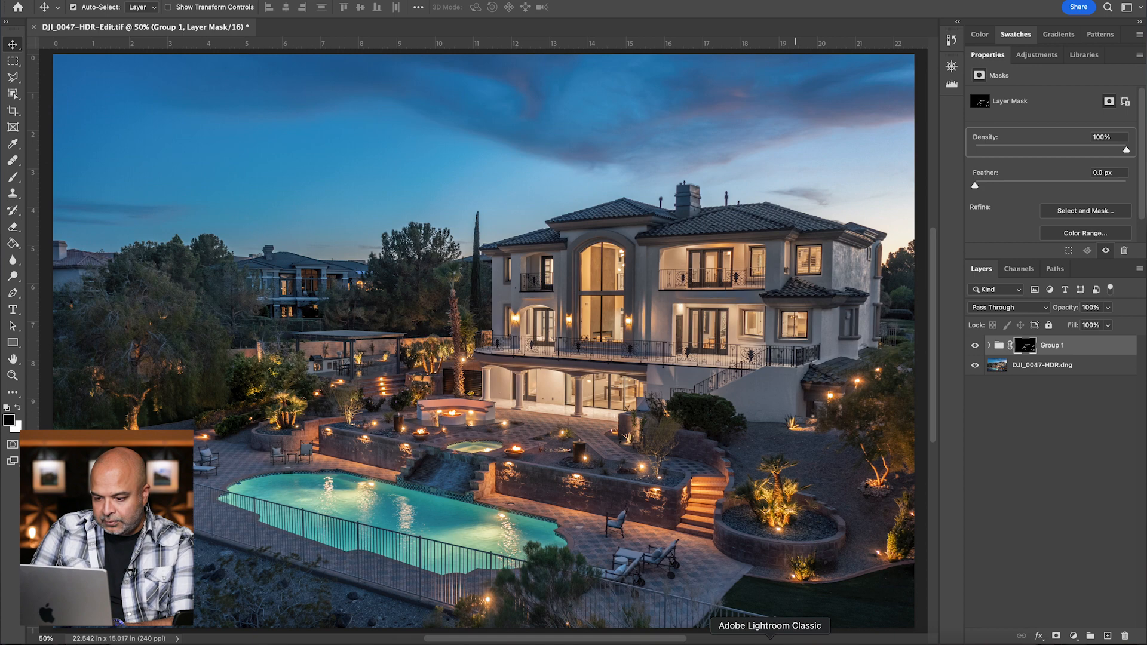
# Switch back to Lightroom Classic and review the Guided Upright transform settings of DJI_0047-HDR-Edit.tif.
pyautogui.click(770, 642)
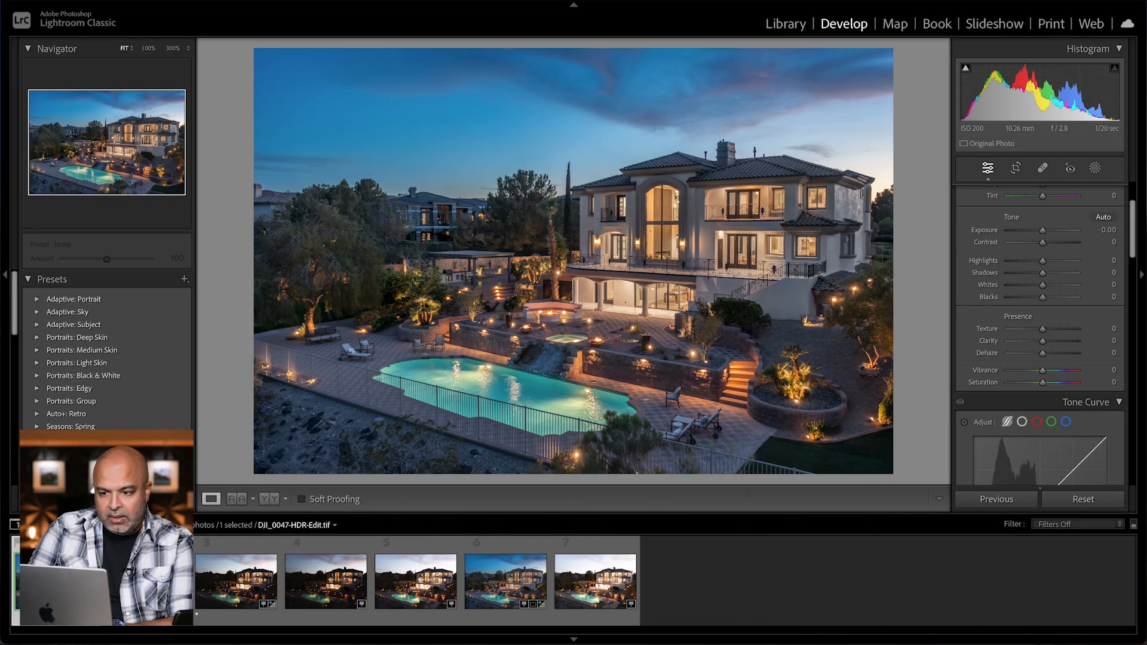
pyautogui.moveTo(1134, 246); pyautogui.dragTo(1121, 443)
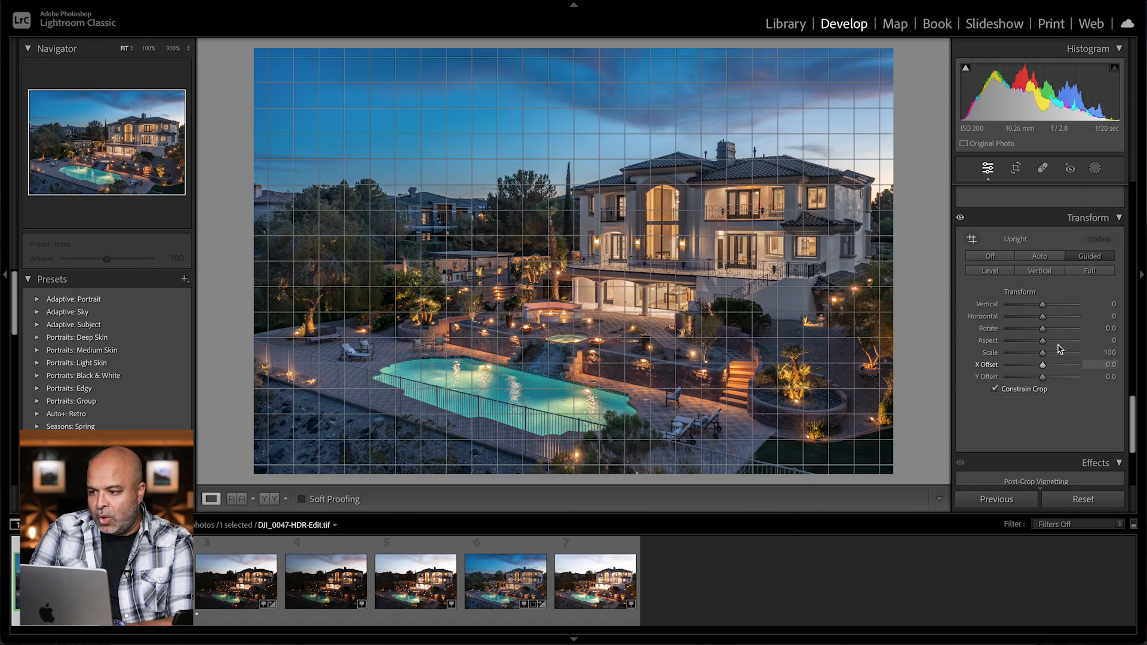